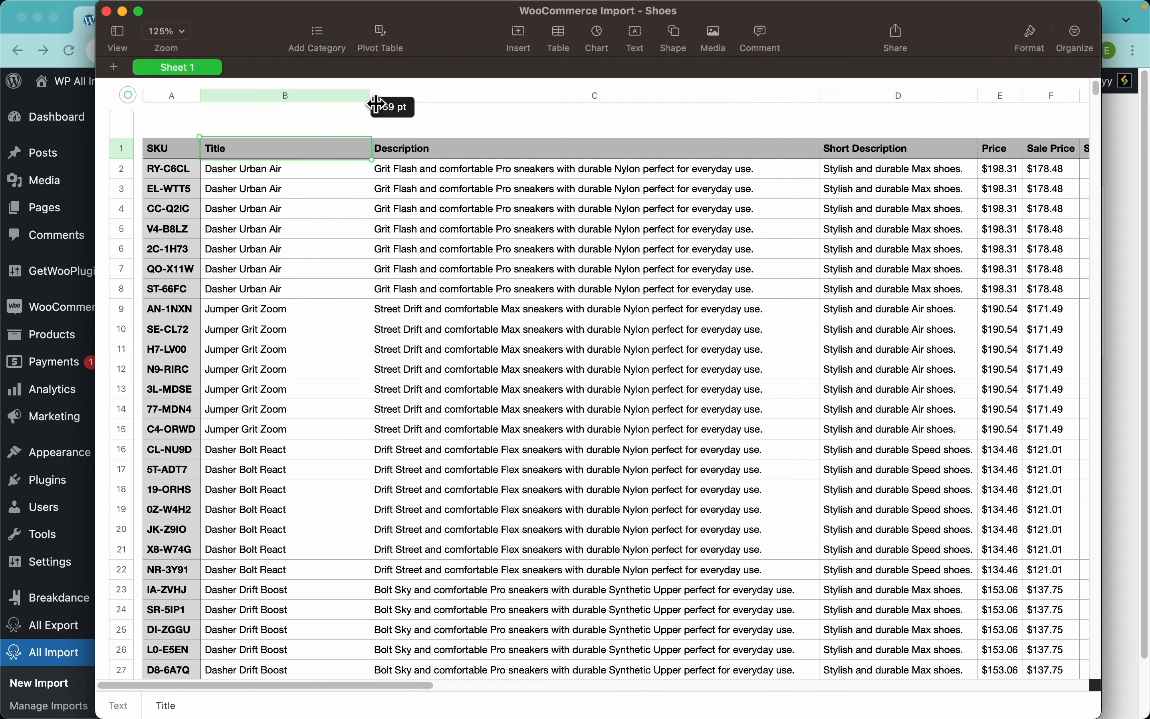
Examine the shoe spreadsheet's columns from SKU to Brand and the repeated title rows for Dasher Urban Air and Jumper Grit Zoom
{"action": "scroll", "coordinate": [780, 238], "scroll_direction": "right", "scroll_amount": 10}
{"action": "scroll", "coordinate": [802, 255], "scroll_direction": "right", "scroll_amount": 15}
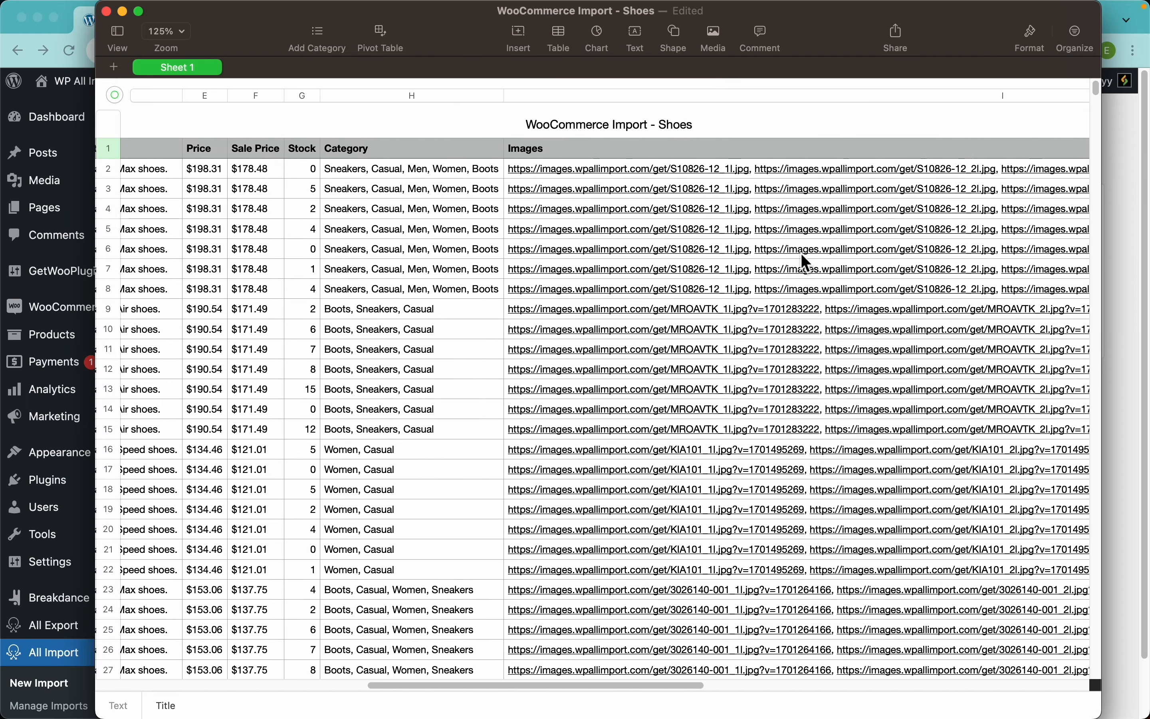
{"action": "scroll", "coordinate": [806, 285], "scroll_direction": "right", "scroll_amount": 10}
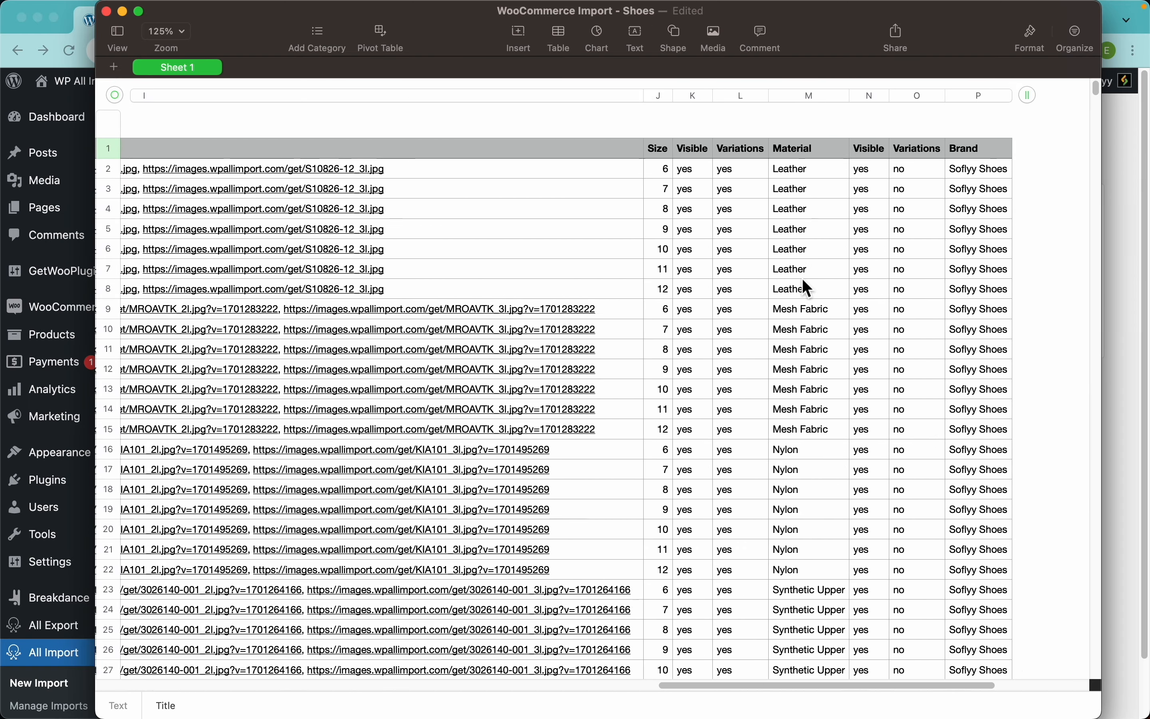
{"action": "left_click", "coordinate": [525, 147]}
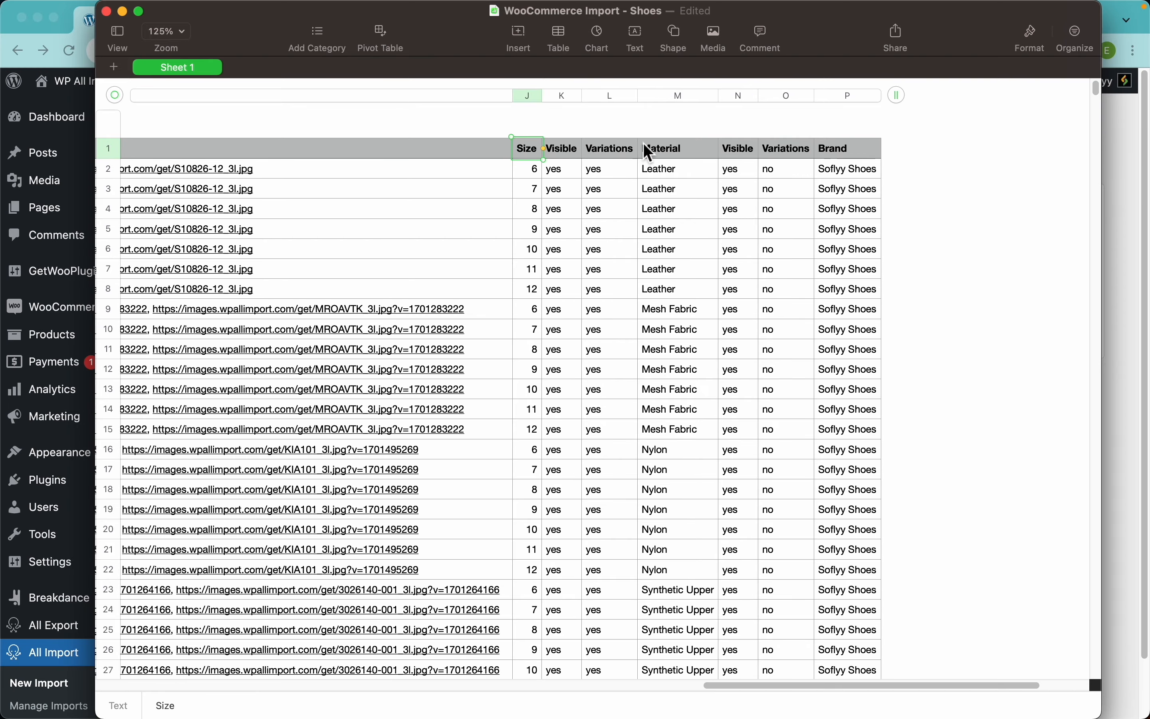
{"action": "left_click", "coordinate": [673, 144]}
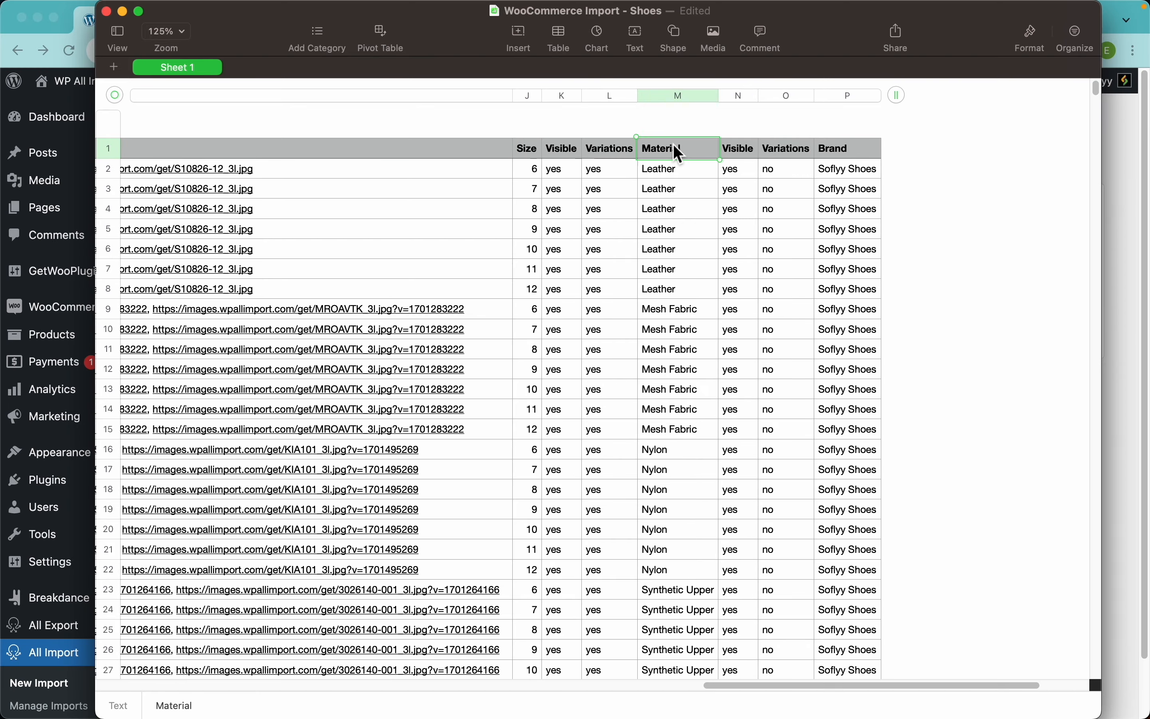
{"action": "left_click", "coordinate": [829, 151]}
{"action": "scroll", "coordinate": [632, 208], "scroll_direction": "left", "scroll_amount": 20}
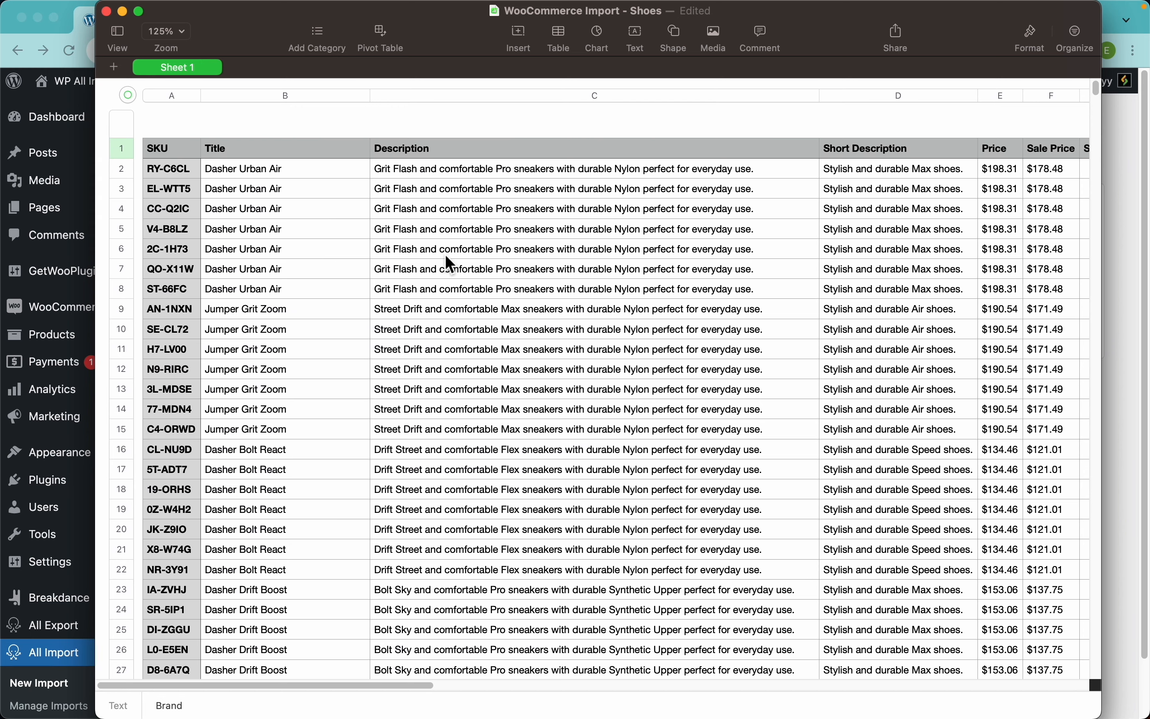
{"action": "left_click_drag", "start_coordinate": [283, 174], "coordinate": [266, 289]}
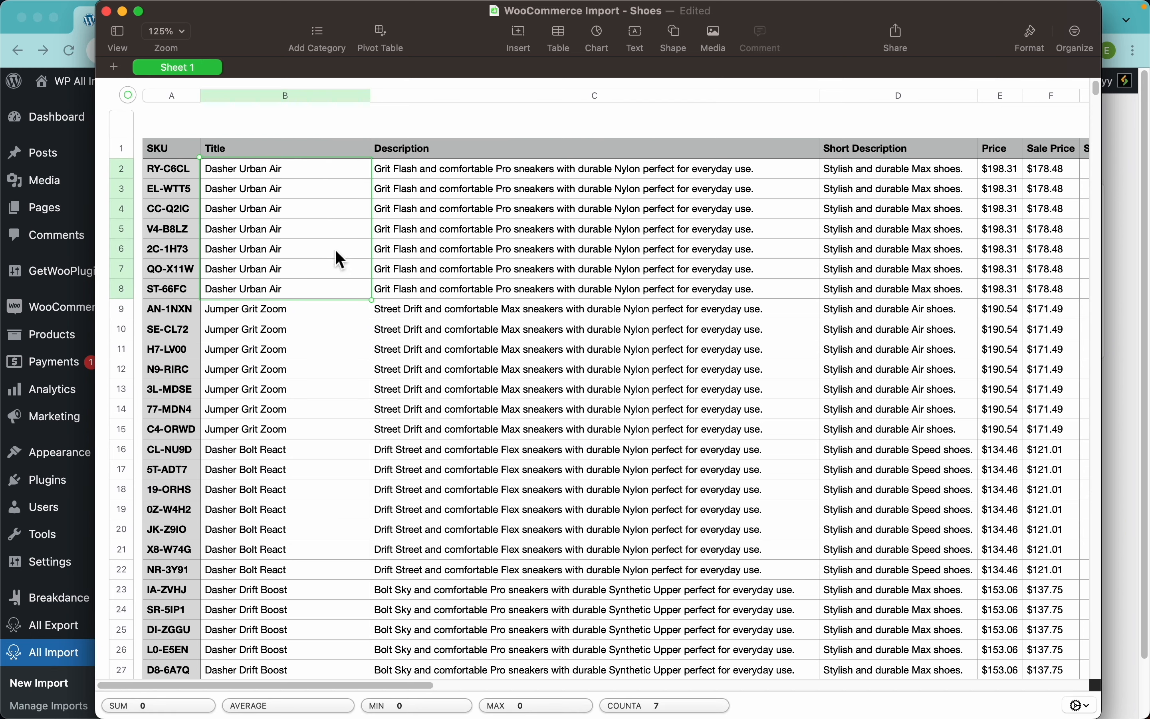
{"action": "left_click_drag", "start_coordinate": [269, 315], "coordinate": [258, 431]}
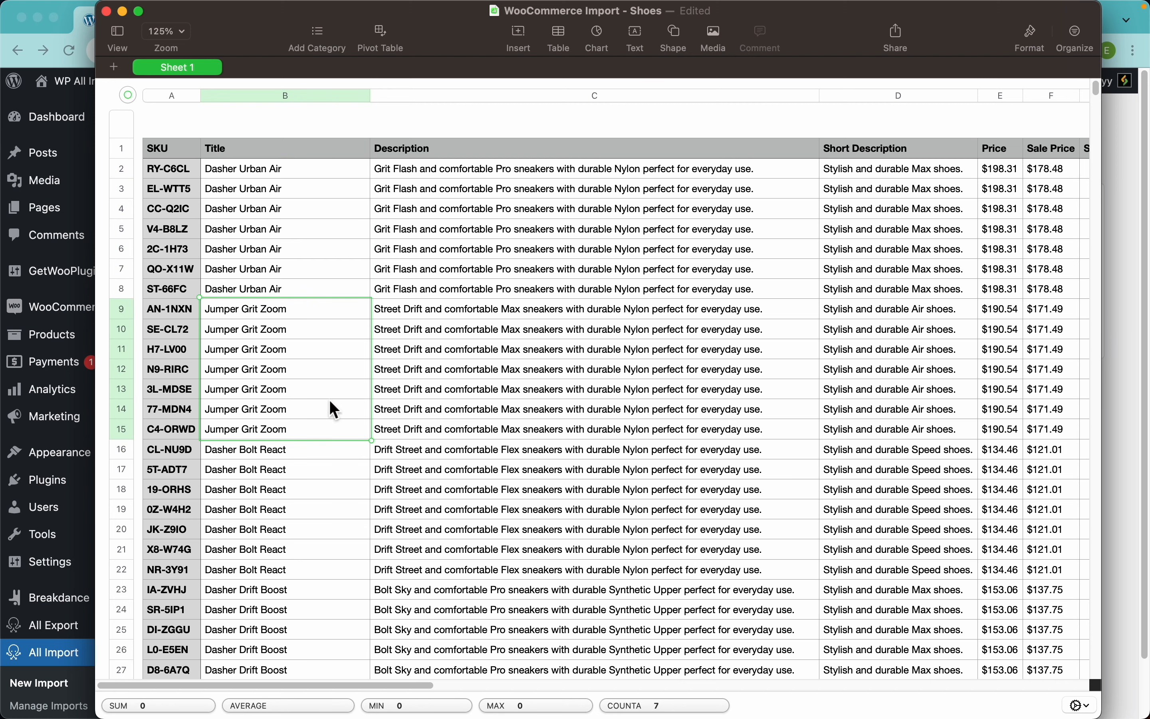
Switch to WP All Import in the browser and upload the WooCommerce Import - Shoes.csv file for a new import
{"action": "left_click", "coordinate": [1122, 331]}
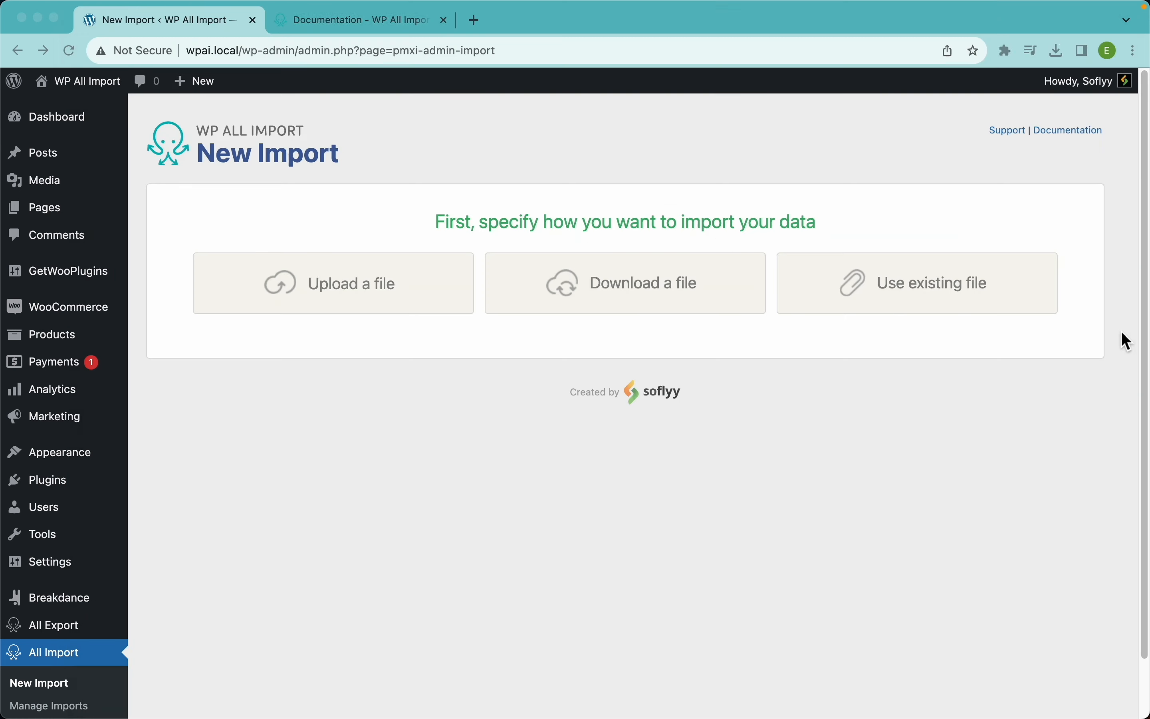
{"action": "left_click", "coordinate": [335, 302]}
{"action": "left_click", "coordinate": [340, 308]}
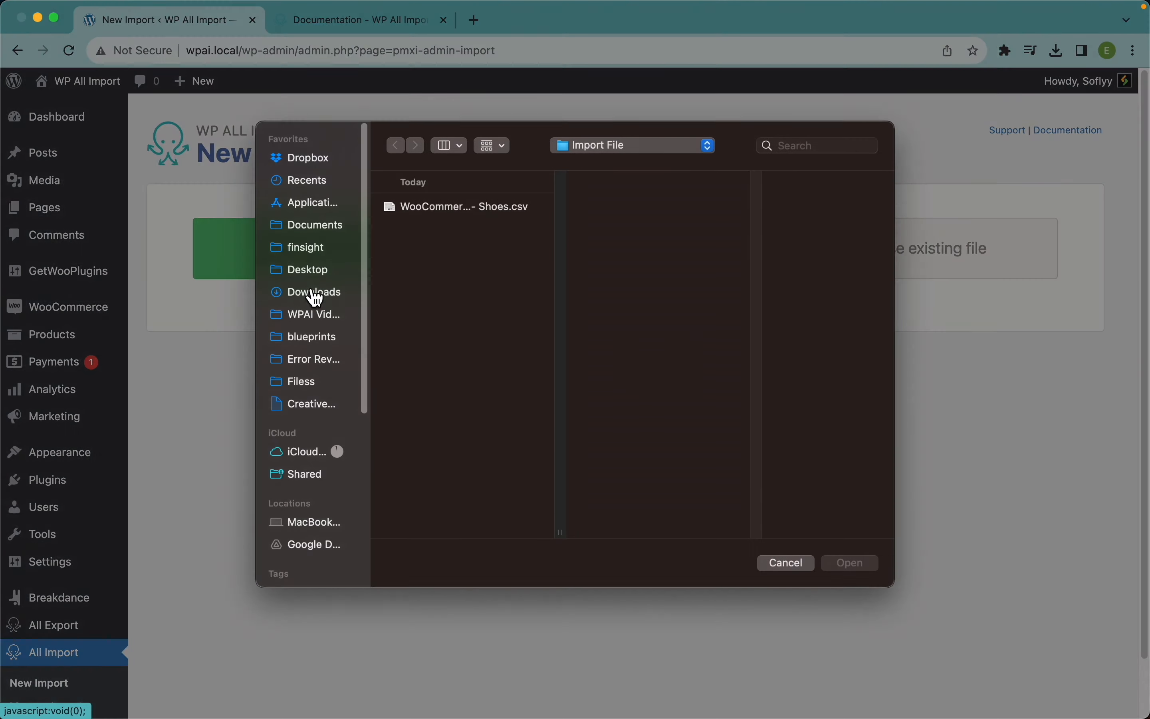
{"action": "double_click", "coordinate": [441, 213]}
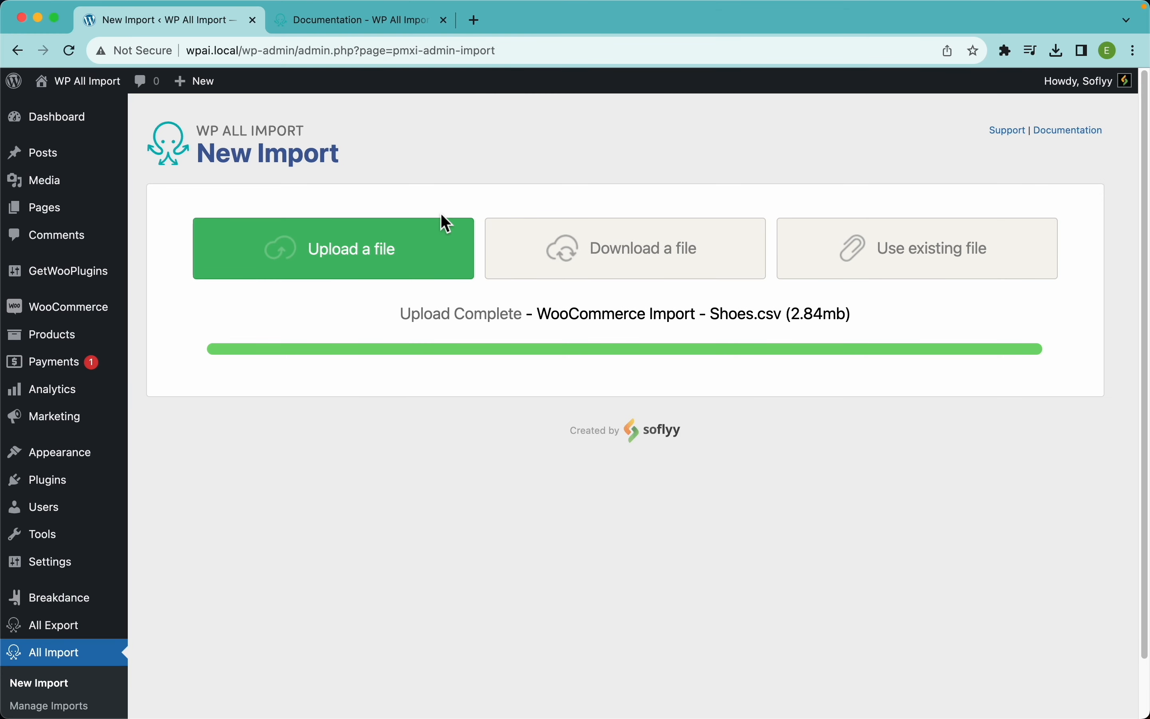
Set the import to create new items rather than update existing ones
{"action": "scroll", "coordinate": [609, 506], "scroll_direction": "down", "scroll_amount": 3}
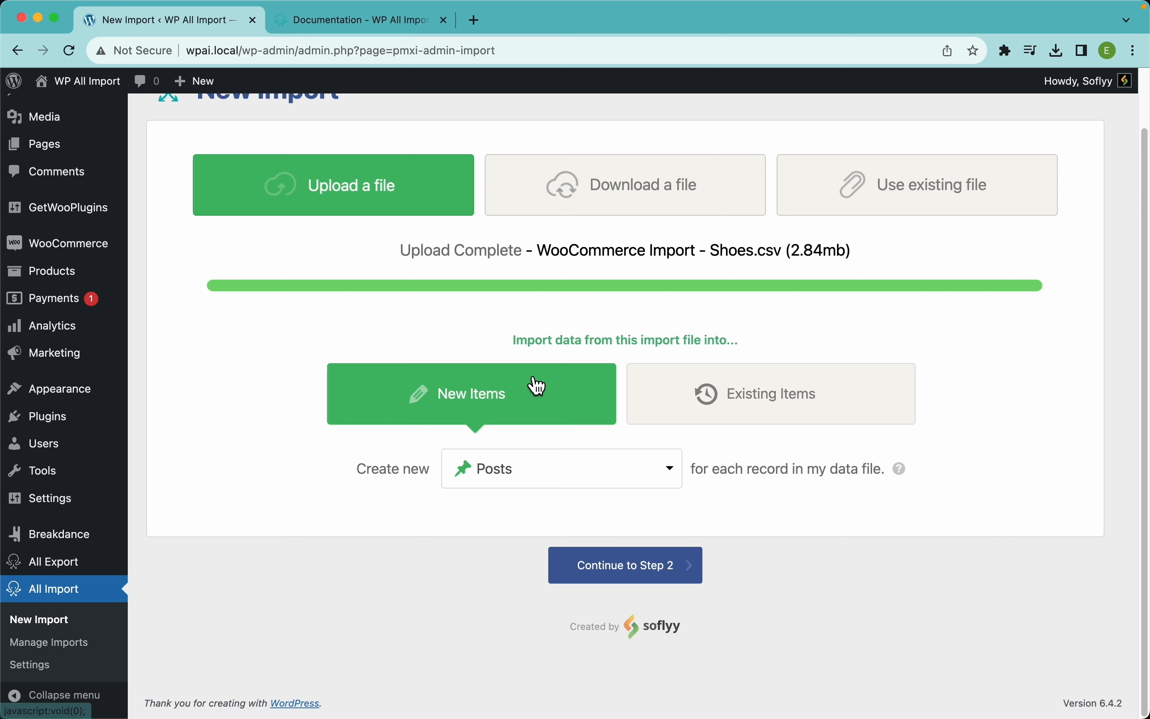
{"action": "left_click", "coordinate": [742, 399]}
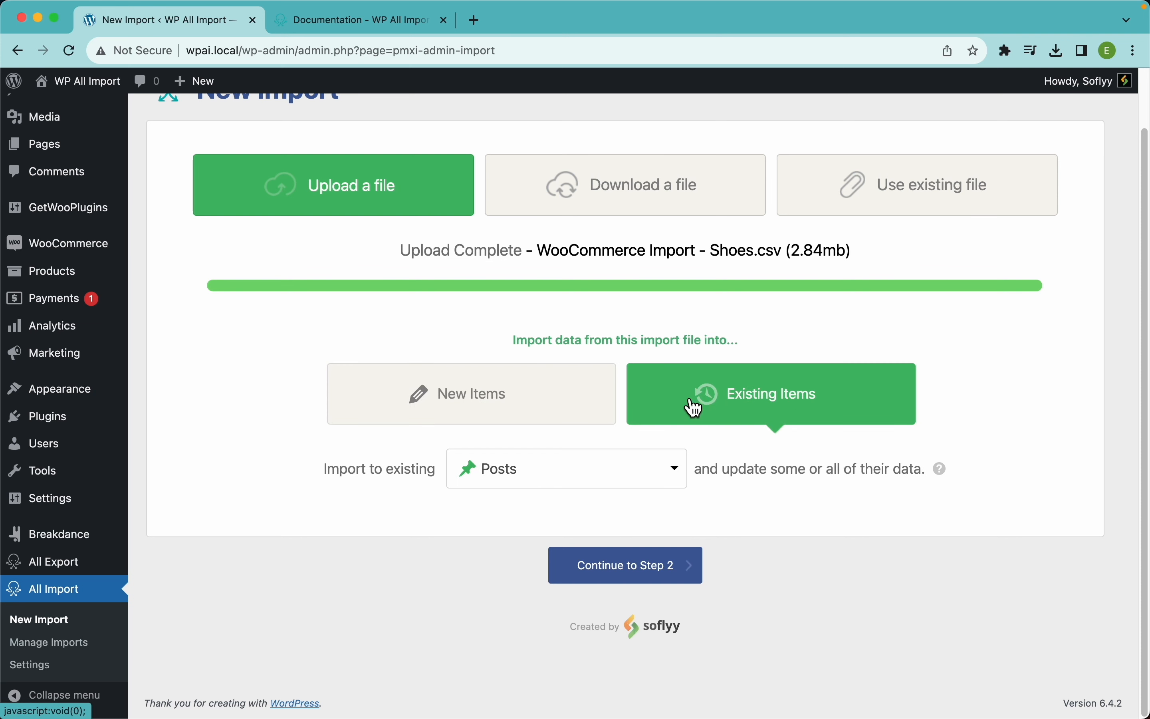
{"action": "left_click", "coordinate": [475, 392]}
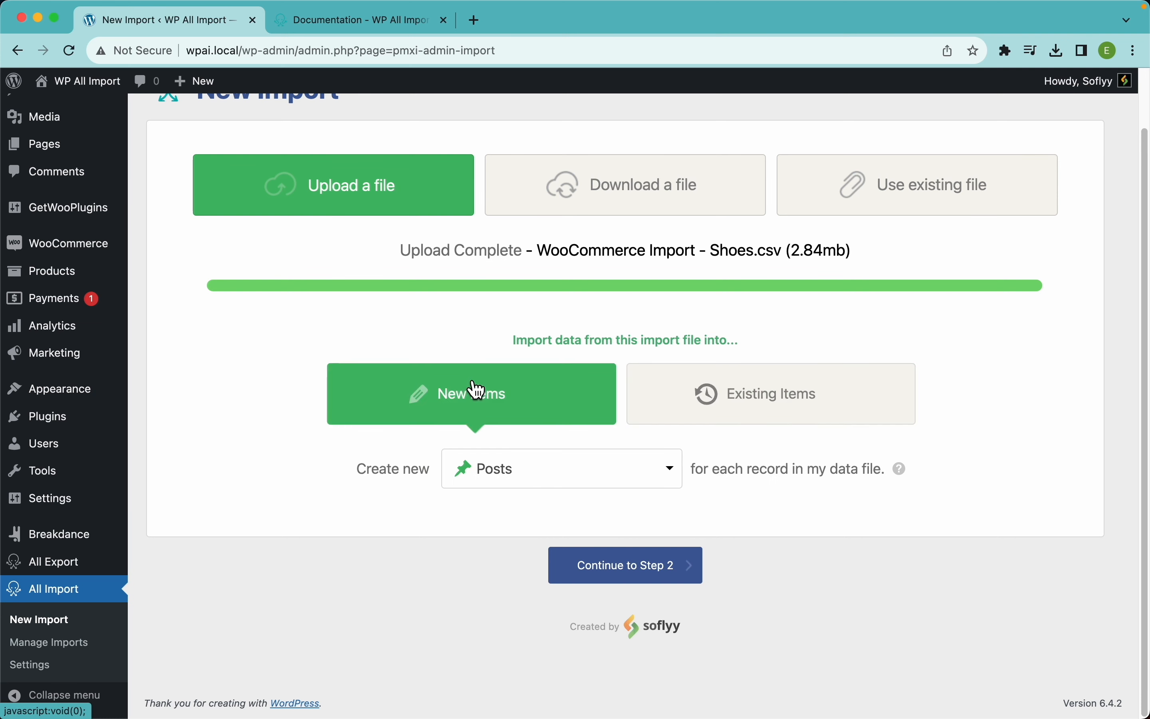
Check the store's product list in a separate browser tab, and return to the new import
{"action": "left_click", "coordinate": [80, 280], "text": "super"}
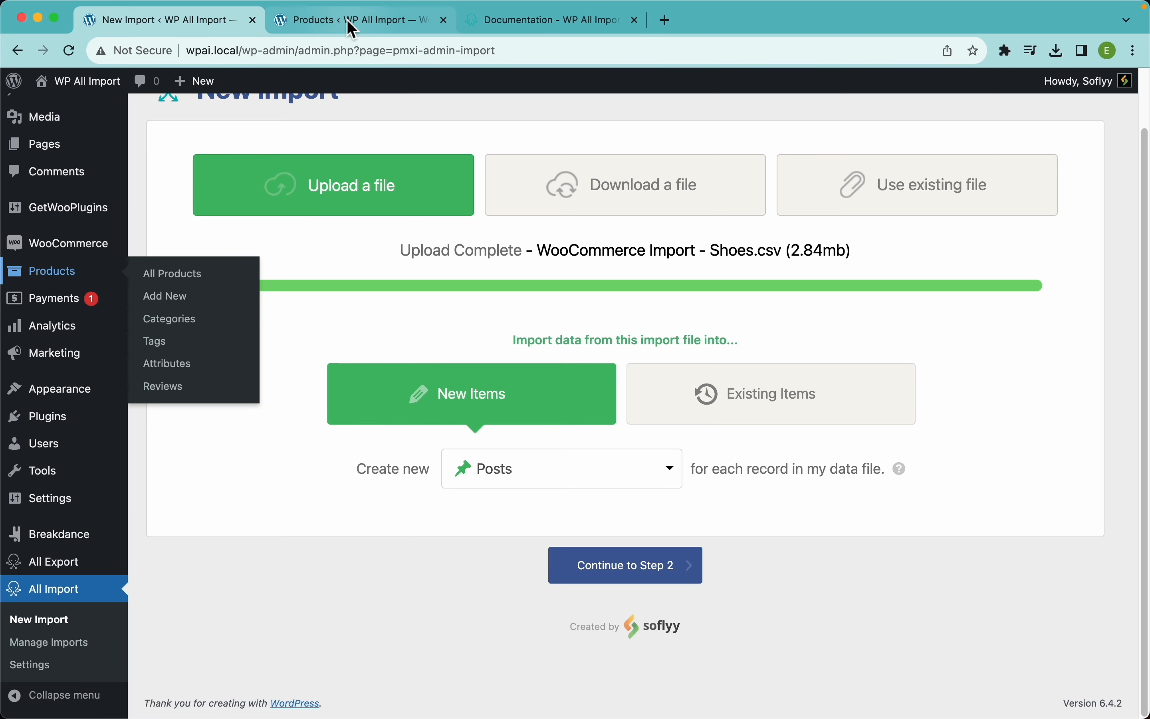
{"action": "left_click", "coordinate": [352, 28]}
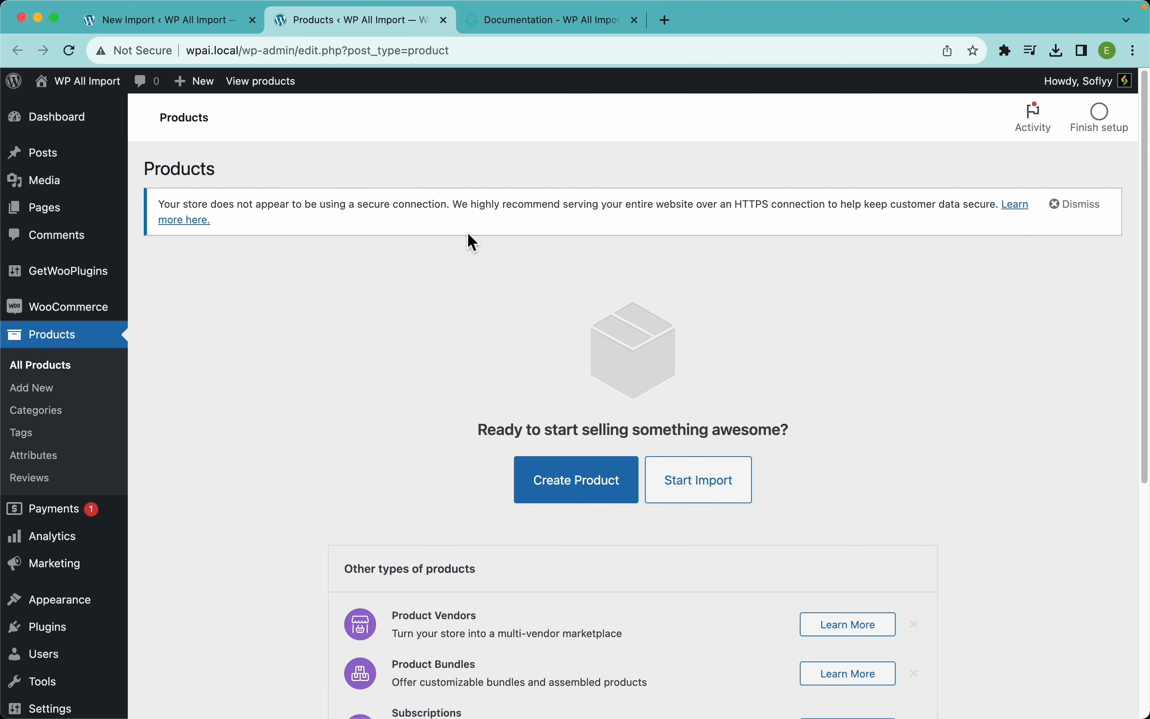
{"action": "left_click", "coordinate": [210, 29]}
Choose WooCommerce Products as the record type to create and continue to step 2
{"action": "left_click", "coordinate": [521, 475]}
{"action": "scroll", "coordinate": [600, 499], "scroll_direction": "down", "scroll_amount": 2}
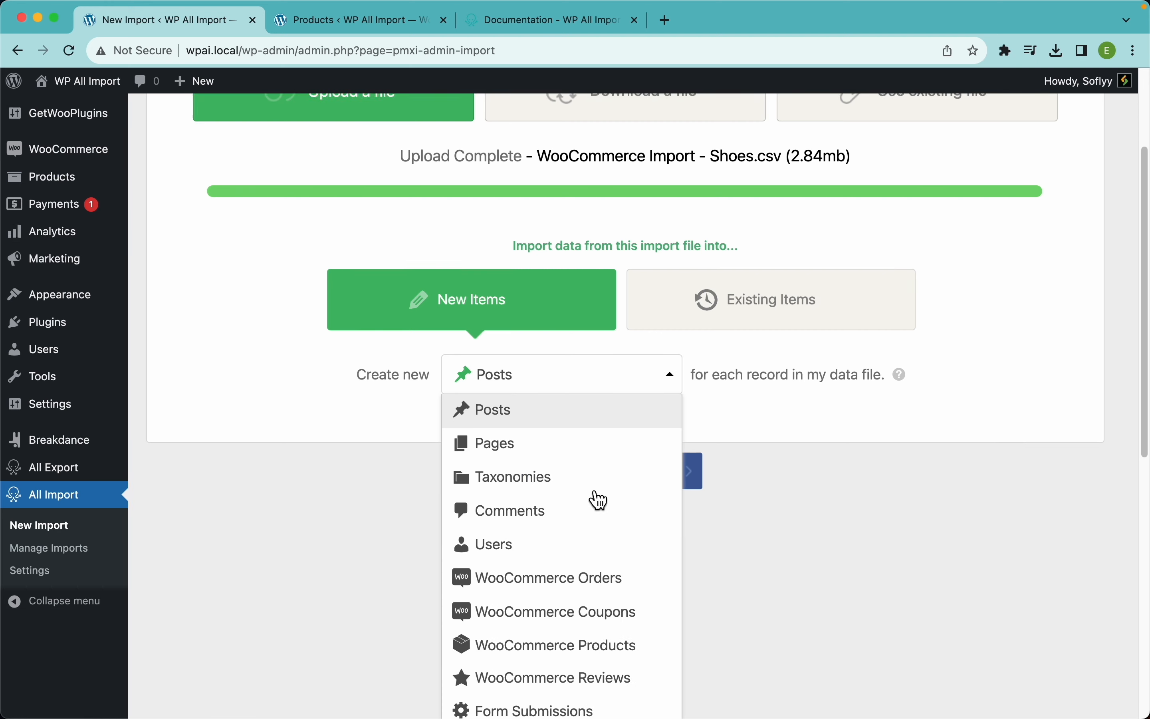
{"action": "scroll", "coordinate": [600, 500], "scroll_direction": "down", "scroll_amount": 3}
{"action": "left_click", "coordinate": [542, 506]}
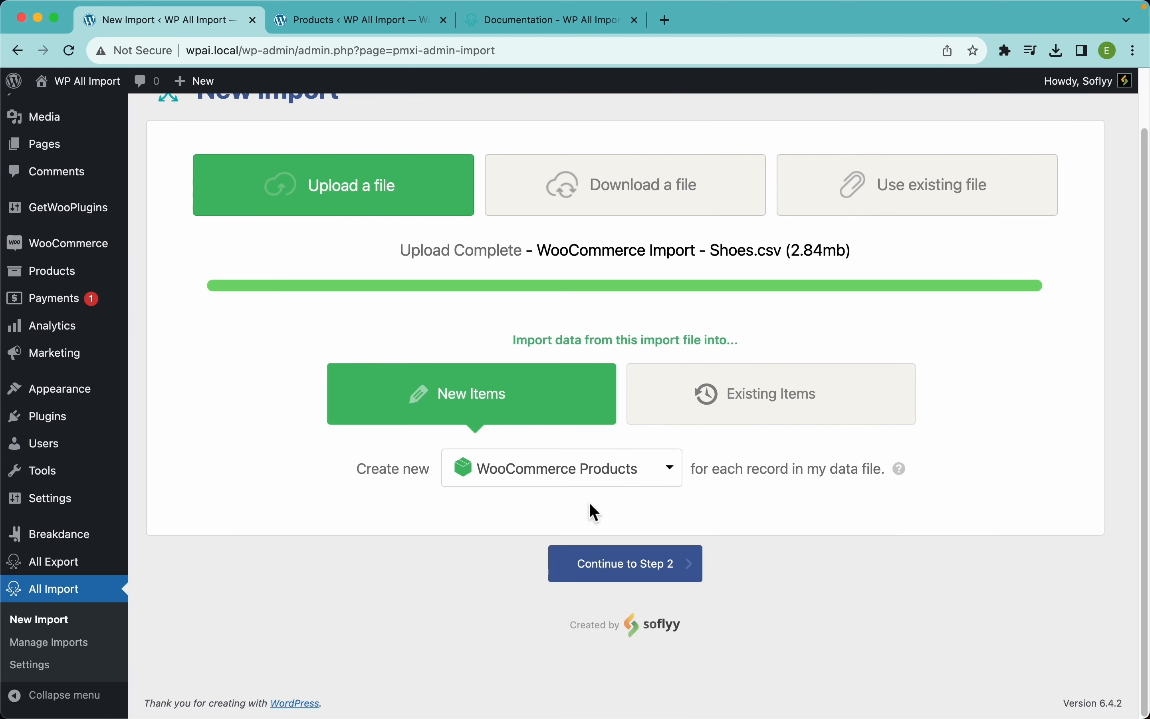
{"action": "left_click", "coordinate": [644, 566]}
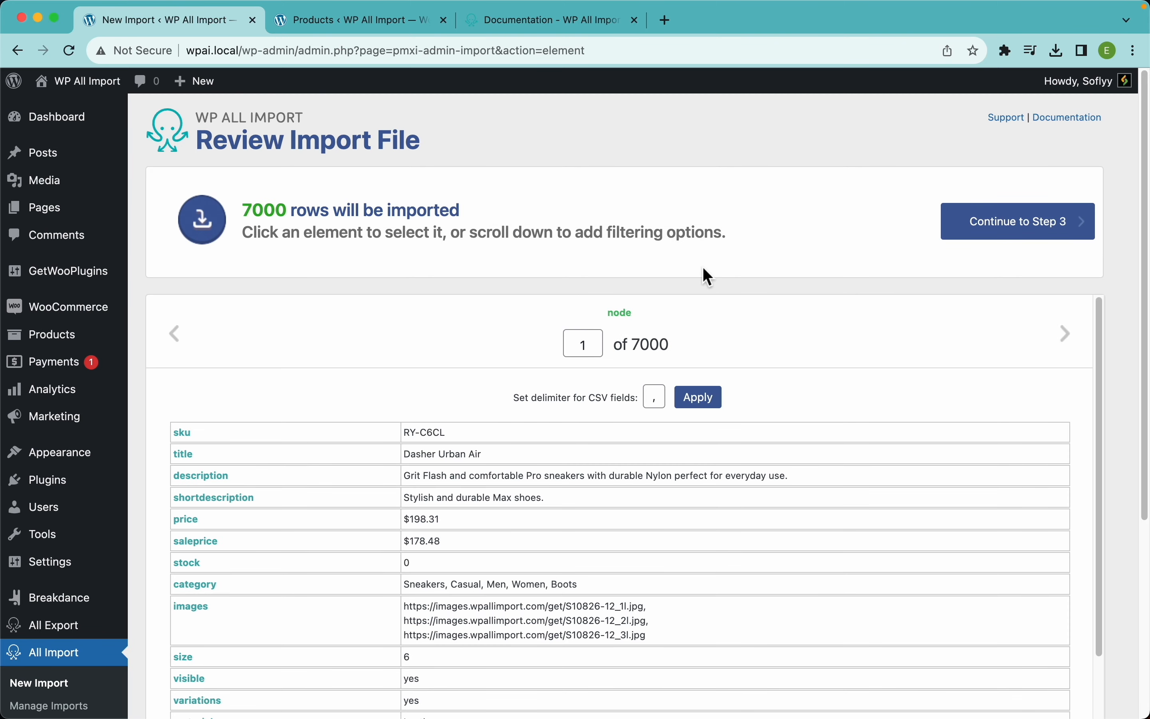
Compare the parsed import fields with the shoe spreadsheet in Numbers, checking its columns, the whole SKU column and the header row
{"action": "scroll", "coordinate": [703, 273], "scroll_direction": "down", "scroll_amount": 4}
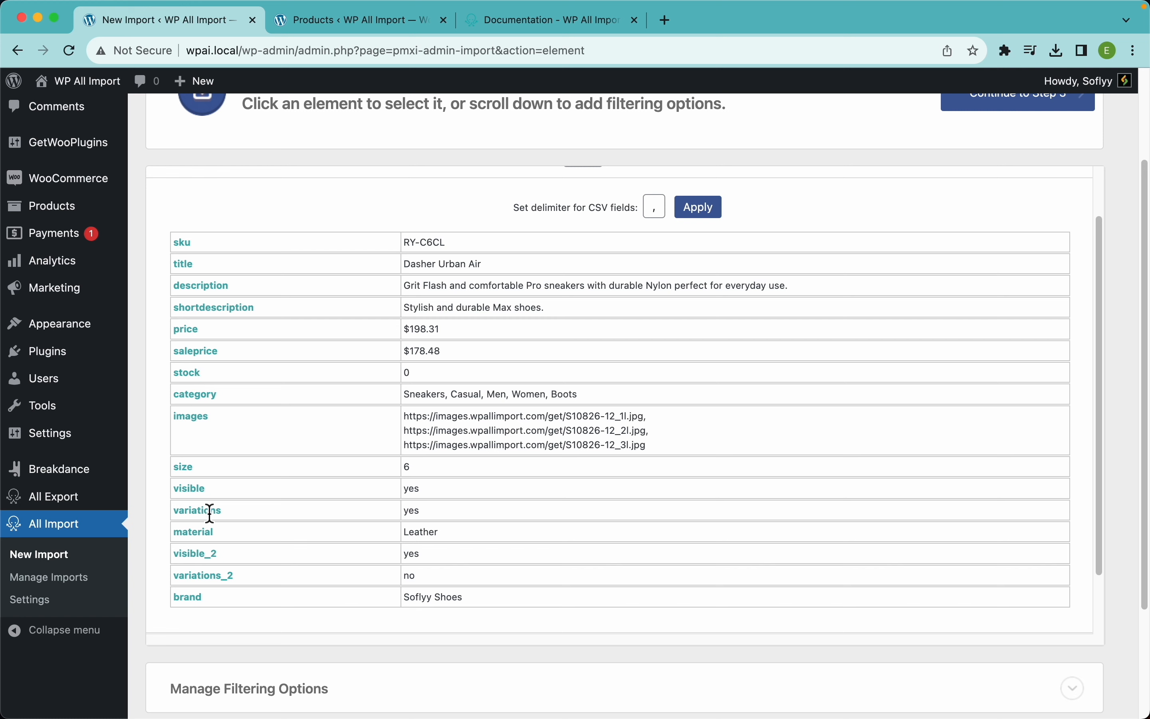
{"action": "key", "text": "super+Tab"}
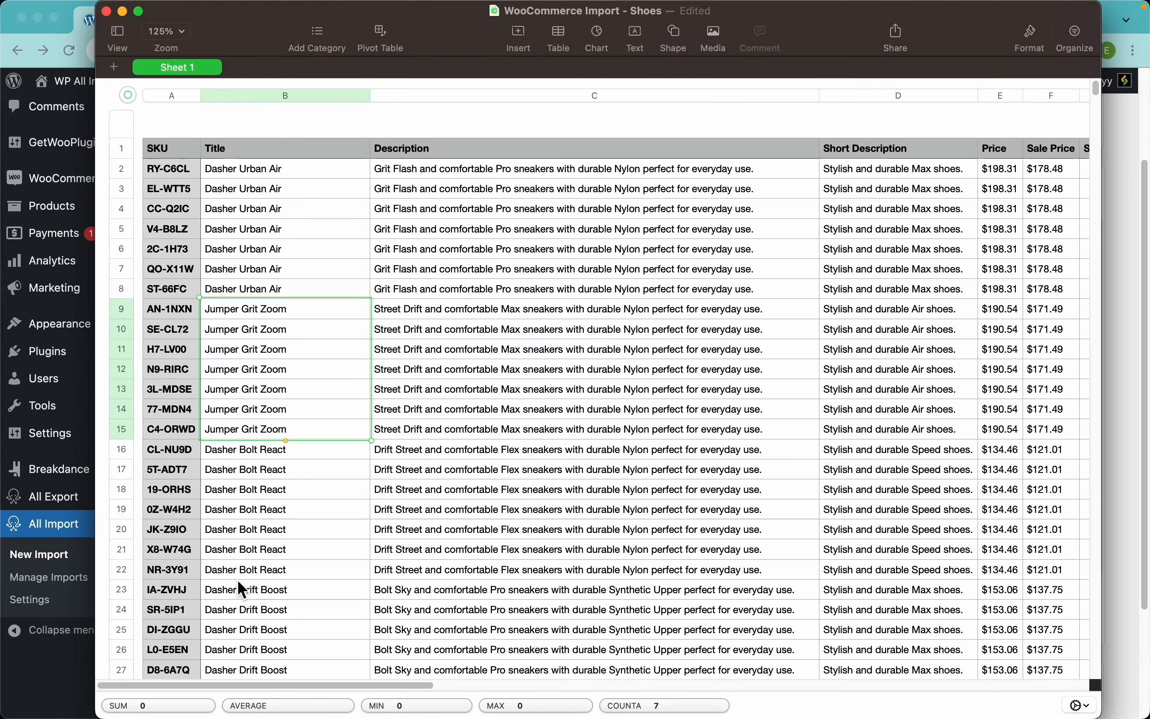
{"action": "scroll", "coordinate": [591, 331], "scroll_direction": "right", "scroll_amount": 10}
{"action": "scroll", "coordinate": [591, 331], "scroll_direction": "right", "scroll_amount": 10}
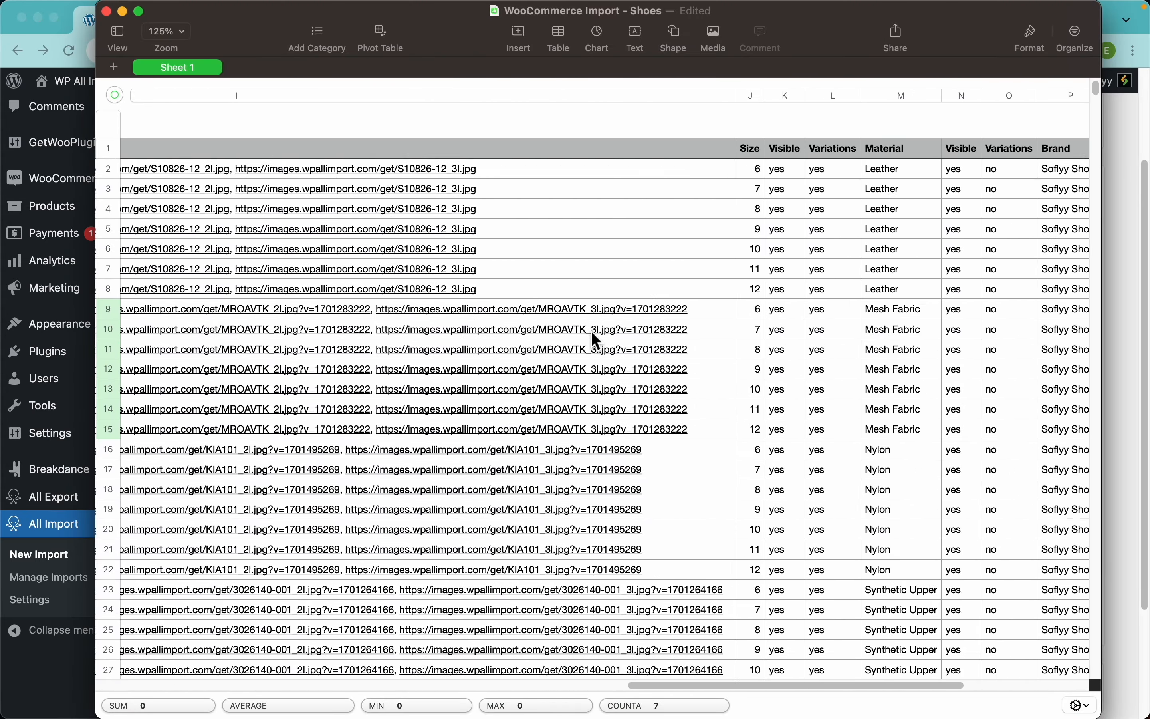
{"action": "scroll", "coordinate": [689, 229], "scroll_direction": "left", "scroll_amount": 20}
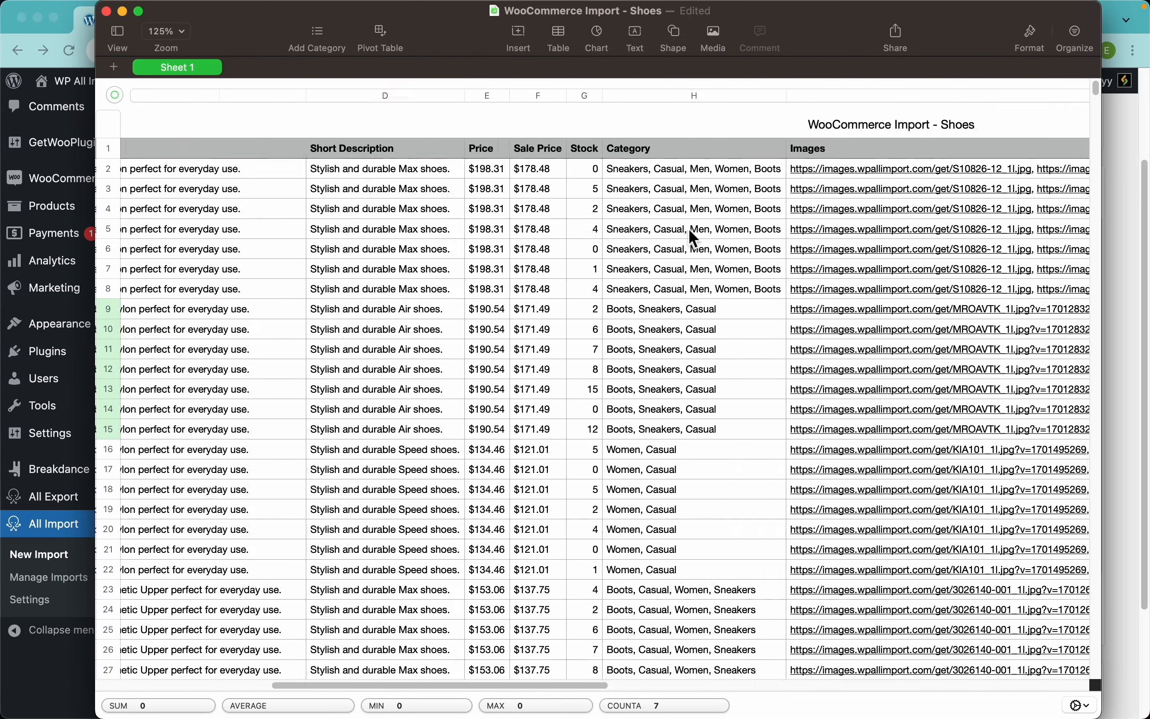
{"action": "left_click", "coordinate": [178, 100]}
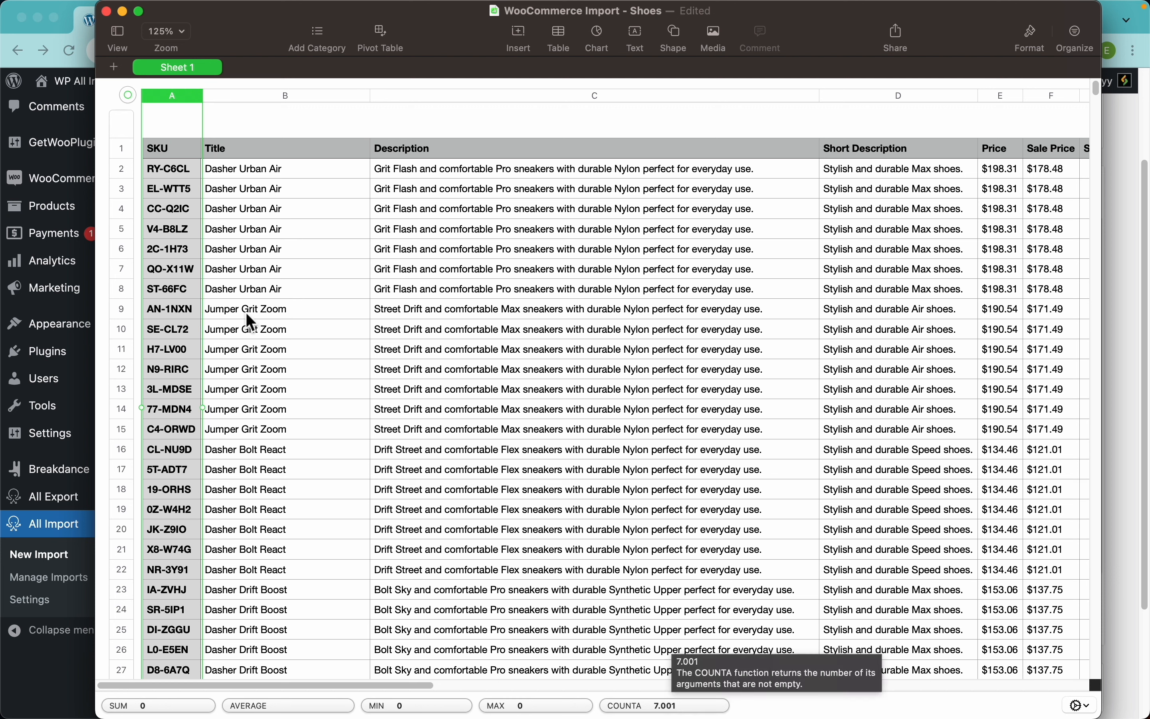
{"action": "left_click", "coordinate": [125, 151]}
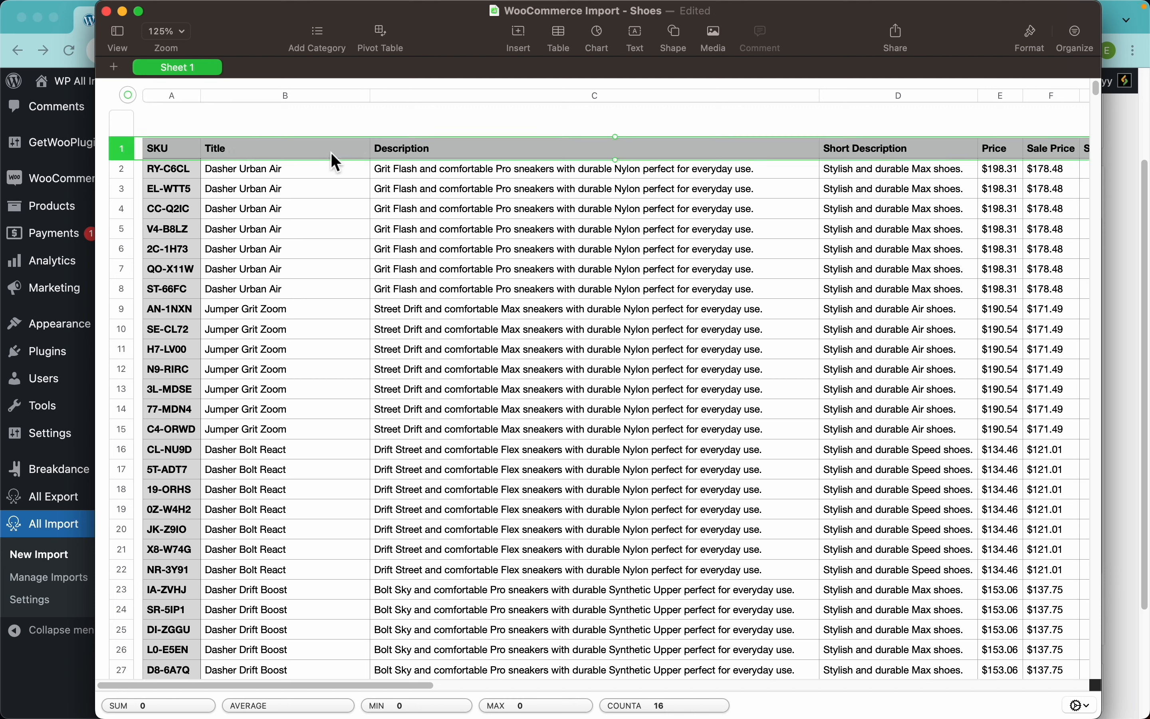
Switch back to the browser, review the import file's row count and first record, and continue to step 3
{"action": "left_click", "coordinate": [1128, 286]}
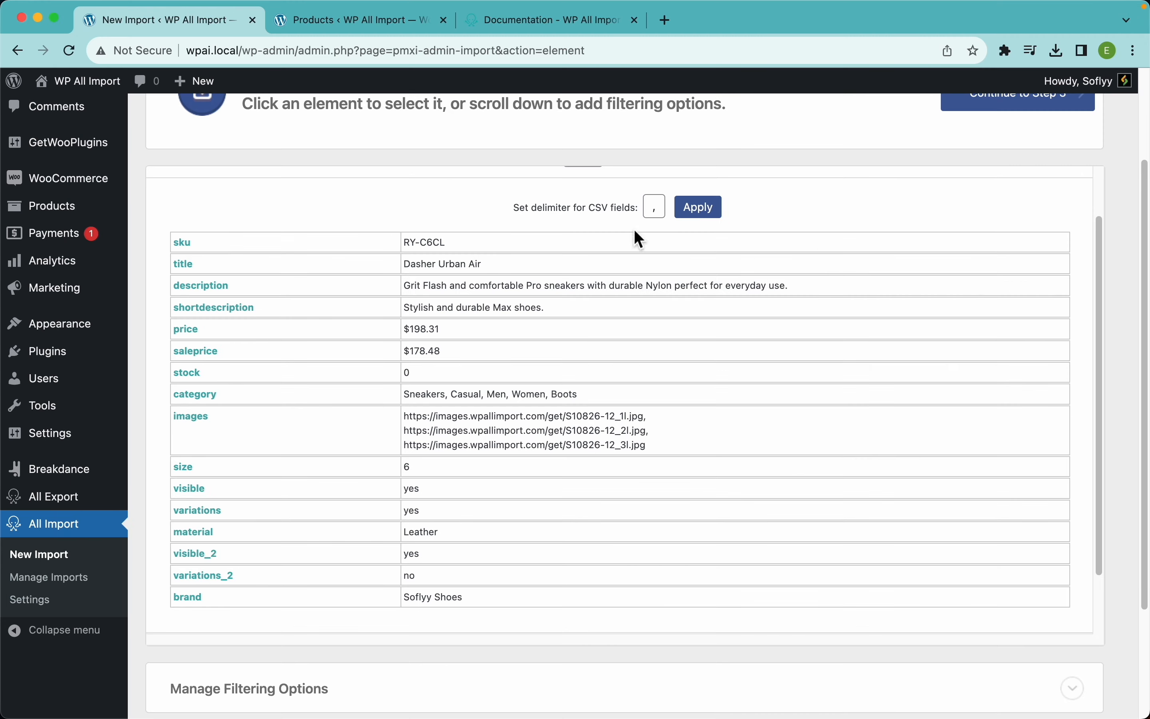
{"action": "scroll", "coordinate": [333, 203], "scroll_direction": "up", "scroll_amount": 5}
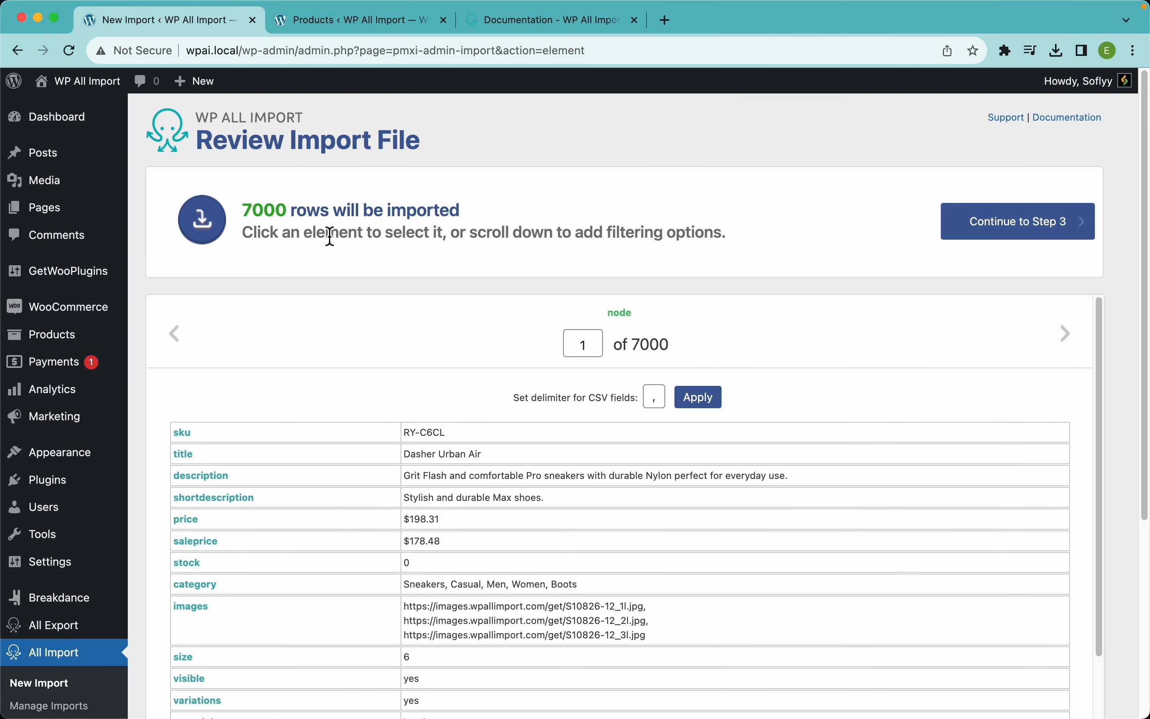
{"action": "scroll", "coordinate": [333, 257], "scroll_direction": "down", "scroll_amount": 3}
{"action": "scroll", "coordinate": [442, 452], "scroll_direction": "down", "scroll_amount": 3}
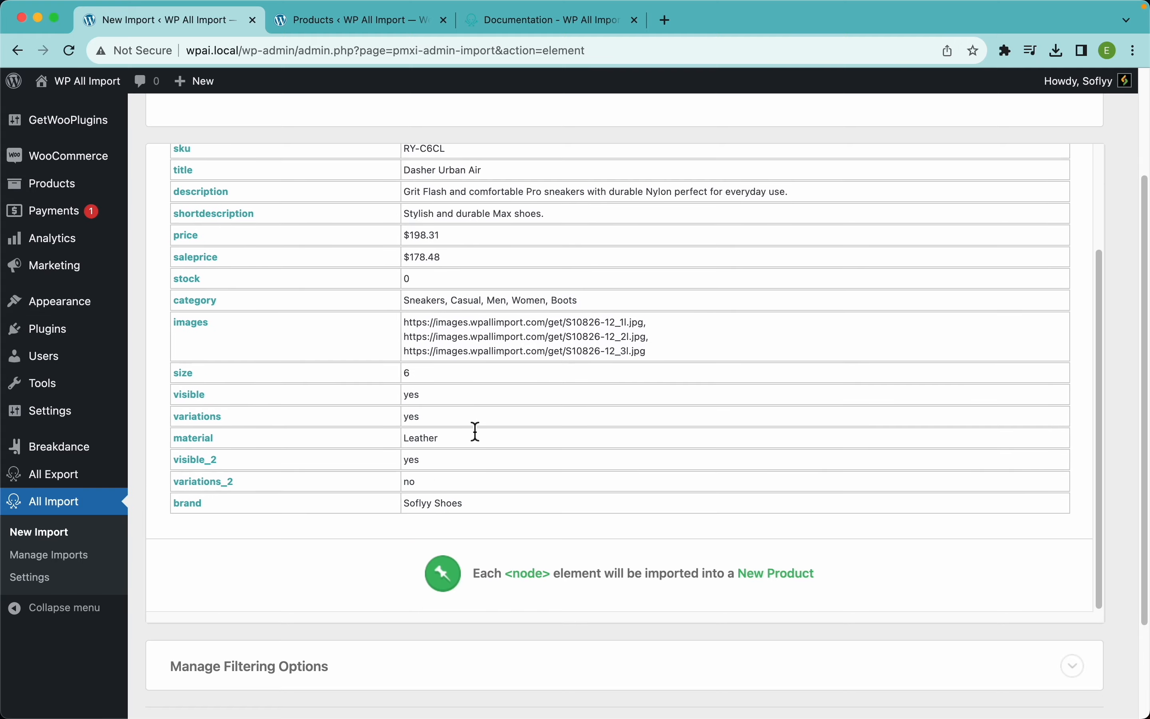
{"action": "scroll", "coordinate": [473, 431], "scroll_direction": "up", "scroll_amount": 3}
{"action": "scroll", "coordinate": [735, 333], "scroll_direction": "up", "scroll_amount": 3}
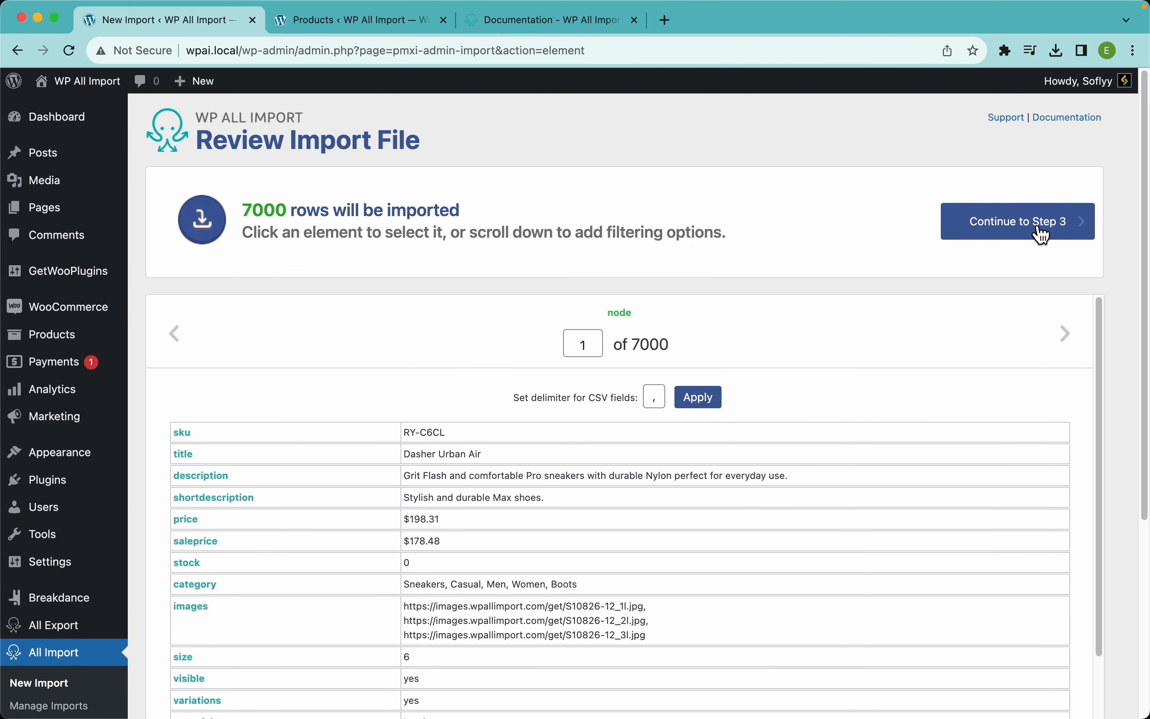
{"action": "left_click", "coordinate": [1045, 234]}
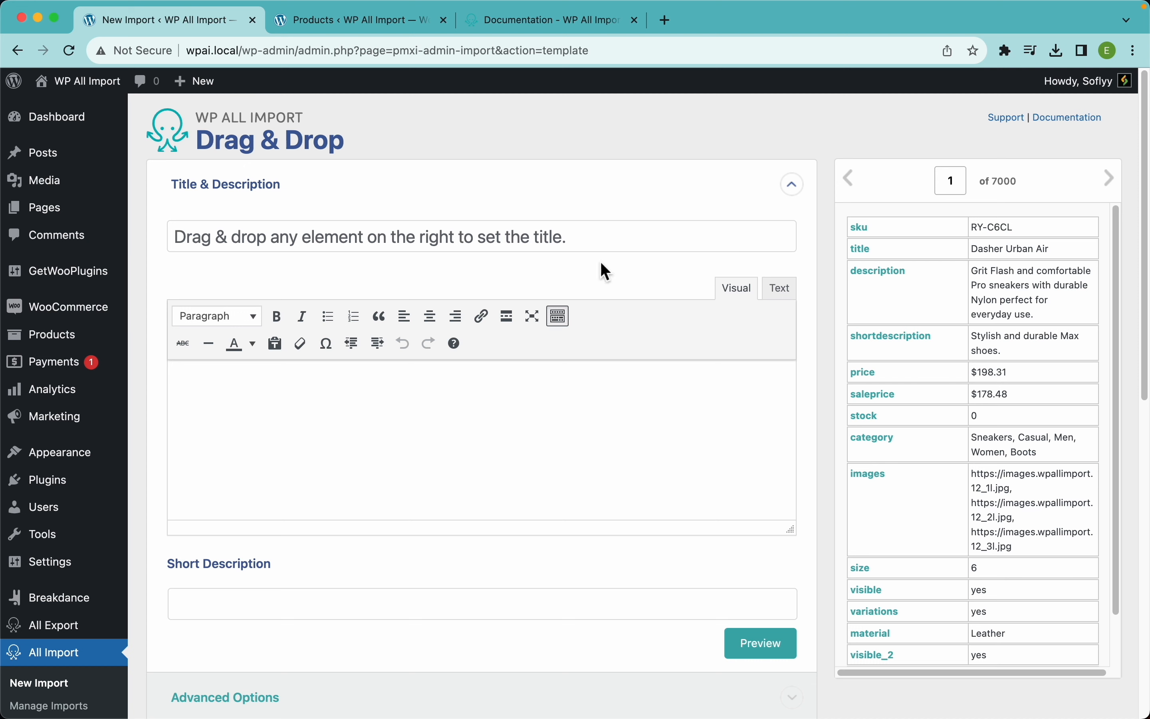
Map the title, description and shortdescription elements to the product's title, description and short description fields
{"action": "left_click_drag", "start_coordinate": [873, 261], "coordinate": [492, 240]}
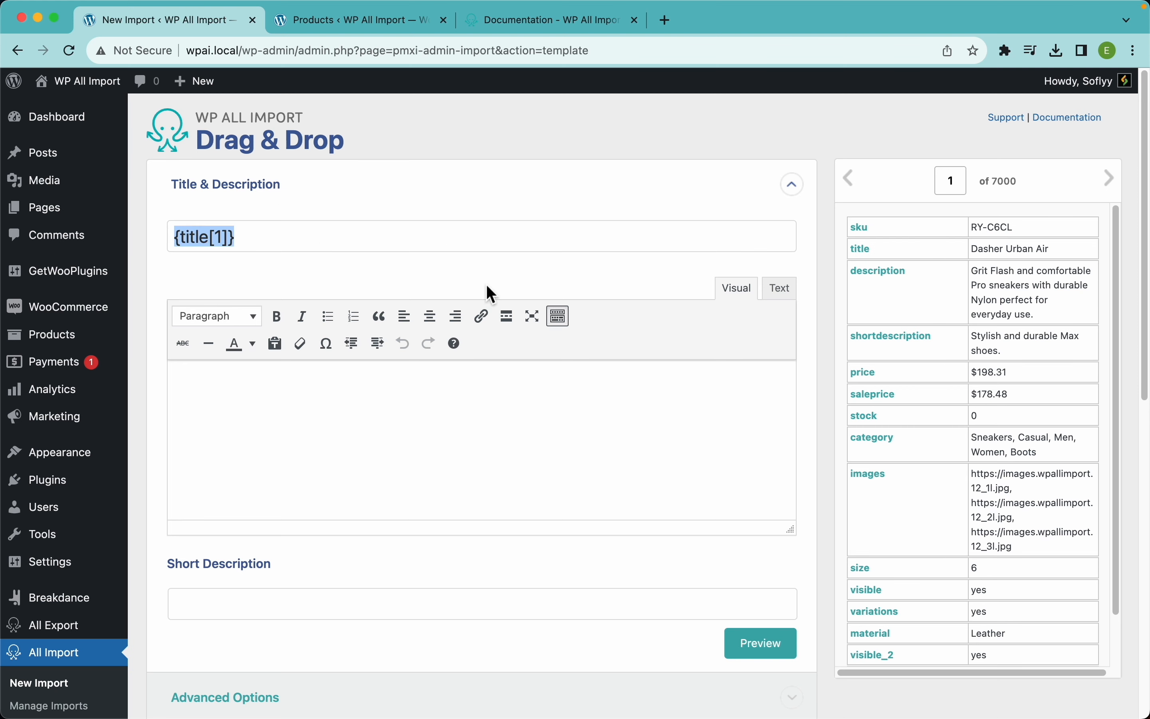
{"action": "scroll", "coordinate": [568, 452], "scroll_direction": "down", "scroll_amount": 3}
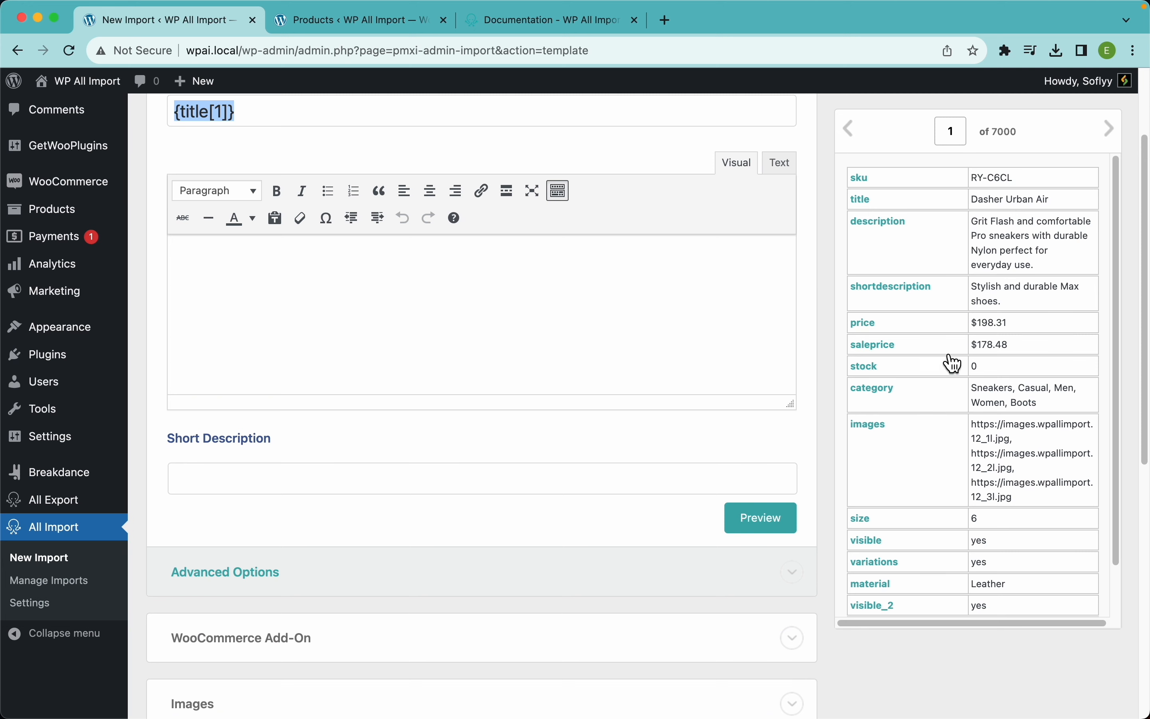
{"action": "scroll", "coordinate": [920, 402], "scroll_direction": "down", "scroll_amount": 2}
{"action": "scroll", "coordinate": [920, 402], "scroll_direction": "up", "scroll_amount": 2}
{"action": "left_click_drag", "start_coordinate": [876, 242], "coordinate": [608, 268]}
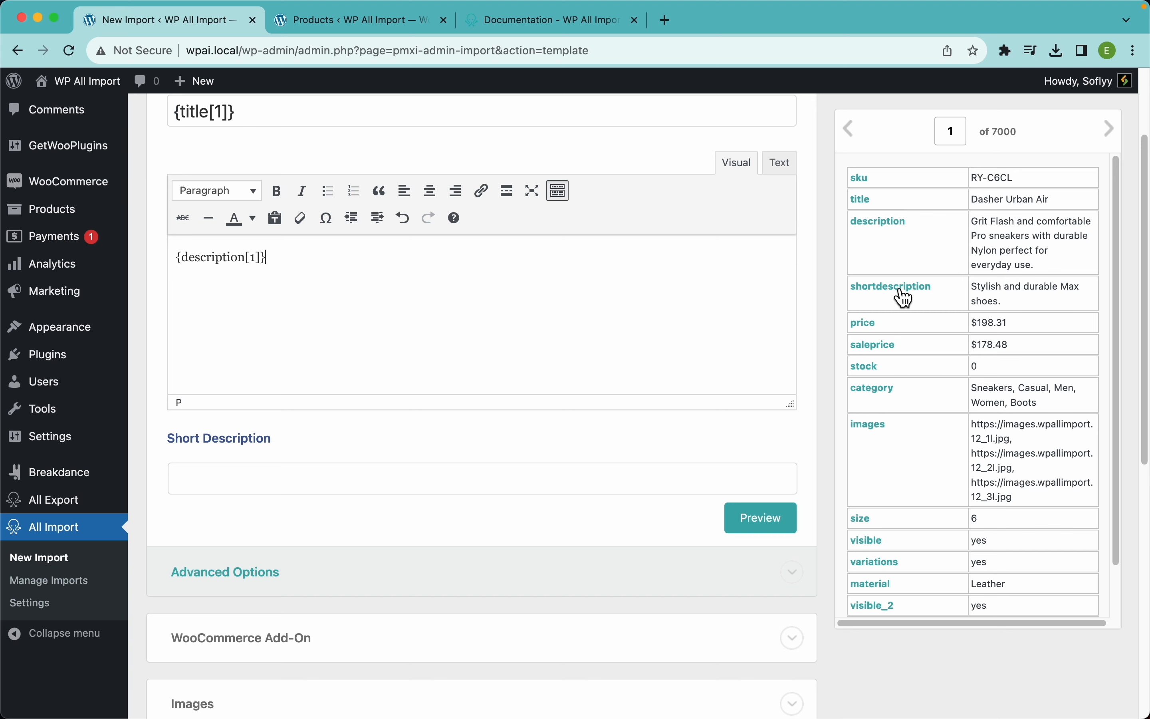
{"action": "left_click_drag", "start_coordinate": [900, 291], "coordinate": [349, 482]}
Expand the WooCommerce Add-On section and set the product type to Variable product
{"action": "scroll", "coordinate": [343, 485], "scroll_direction": "down", "scroll_amount": 5}
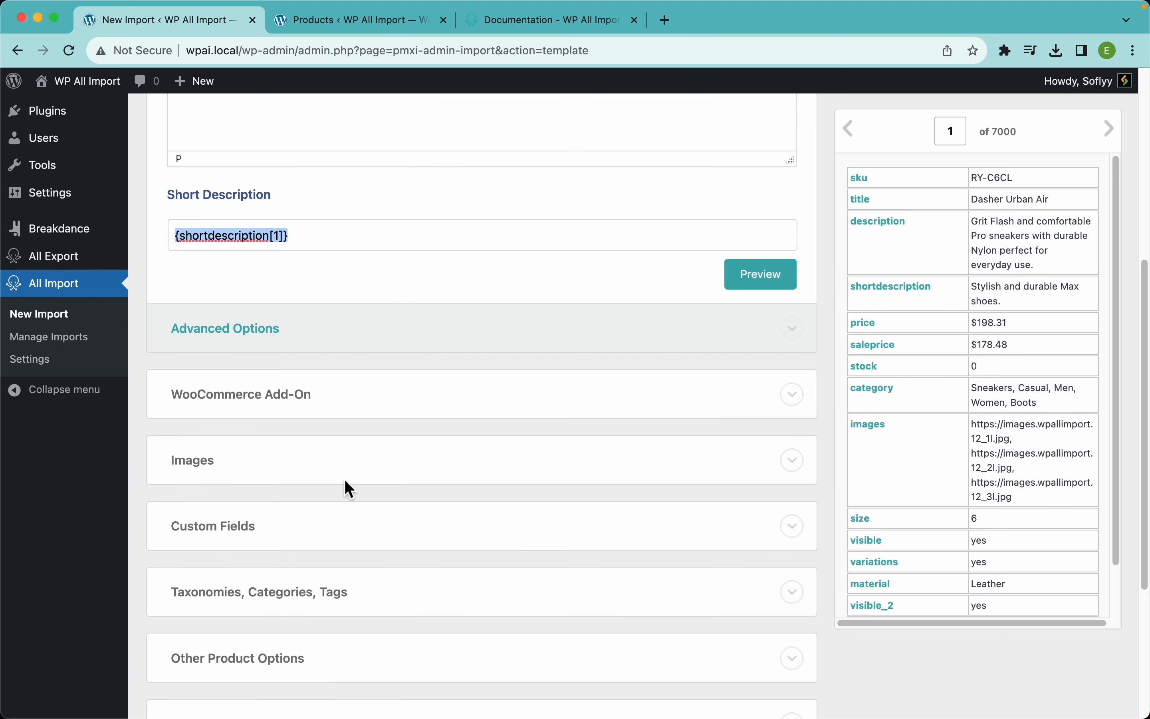
{"action": "left_click", "coordinate": [307, 399]}
{"action": "scroll", "coordinate": [383, 285], "scroll_direction": "down", "scroll_amount": 4}
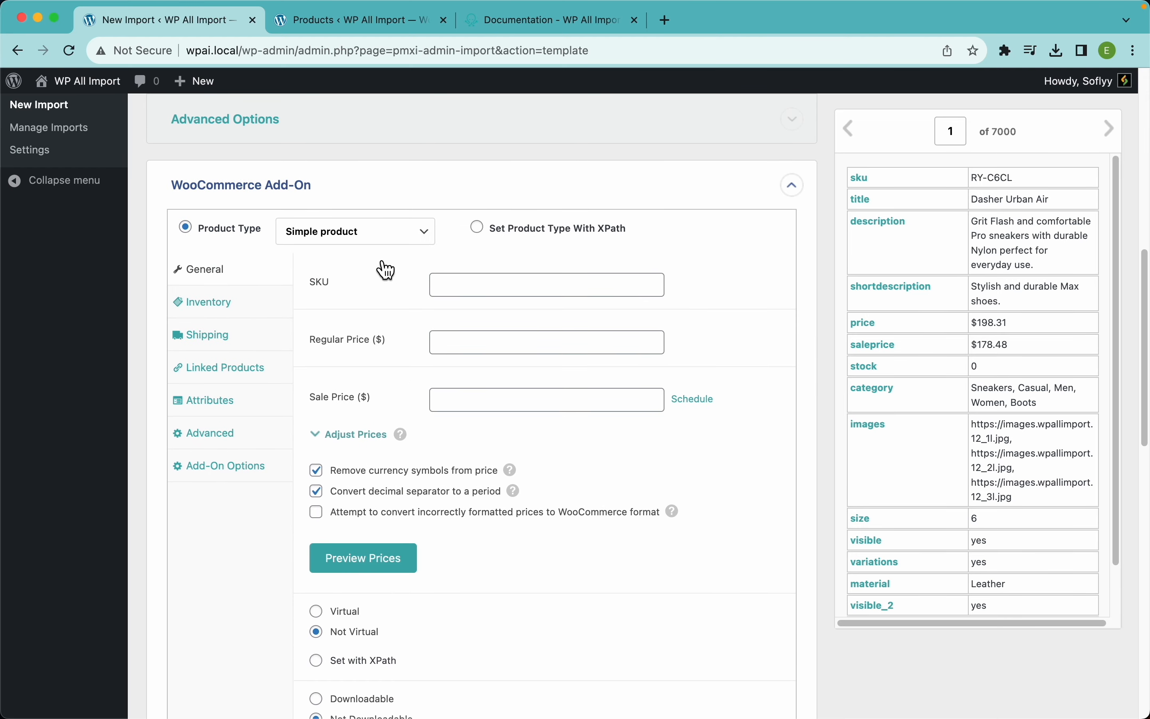
{"action": "left_click", "coordinate": [385, 248]}
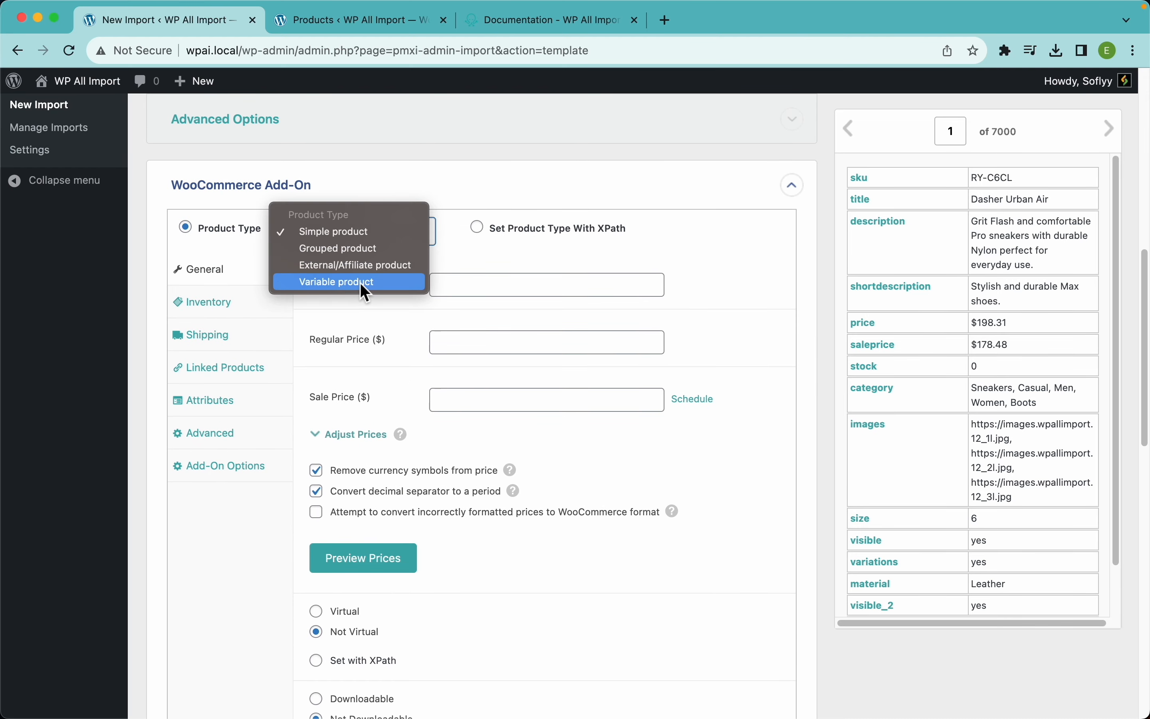
{"action": "left_click", "coordinate": [328, 284]}
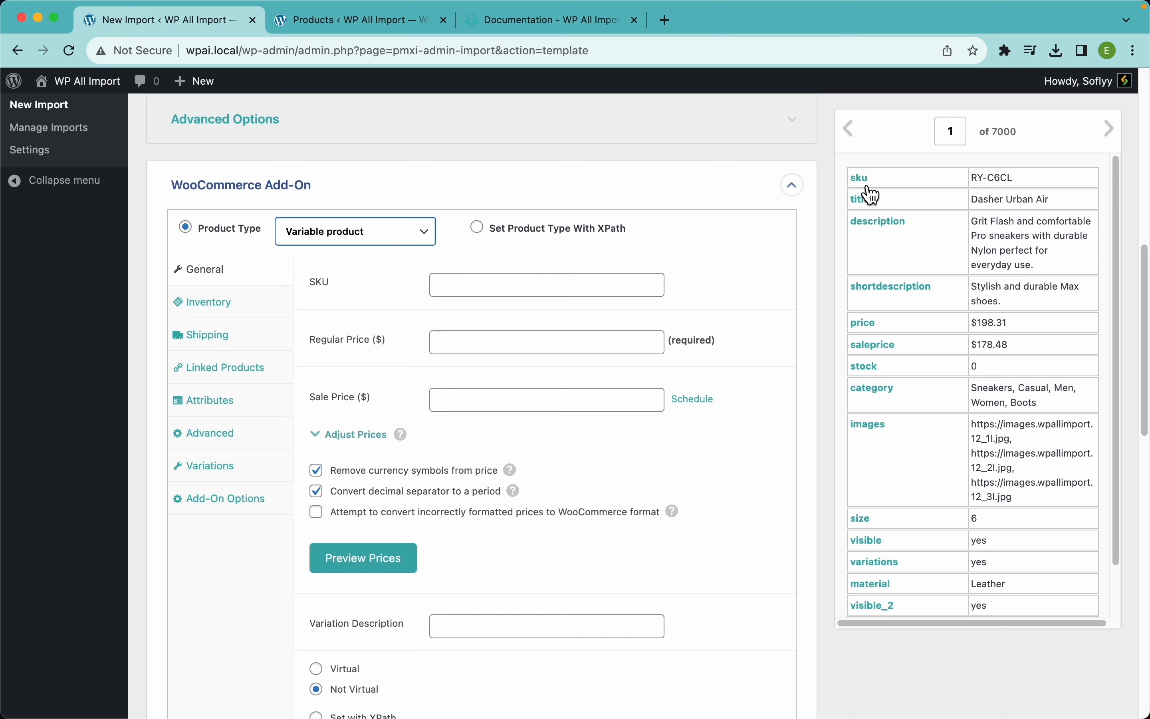
Map sku, price and saleprice to the SKU, Regular Price and Sale Price fields, and check the help for removing currency symbols
{"action": "left_click_drag", "start_coordinate": [861, 183], "coordinate": [593, 284]}
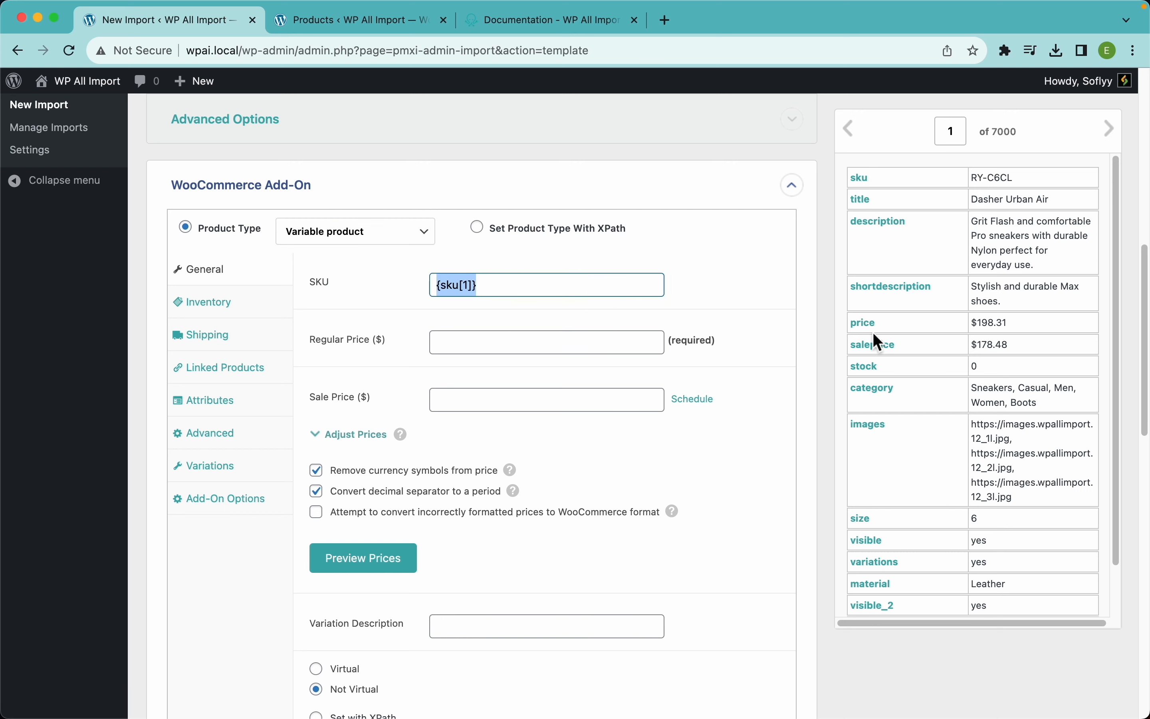
{"action": "left_click_drag", "start_coordinate": [873, 332], "coordinate": [656, 347]}
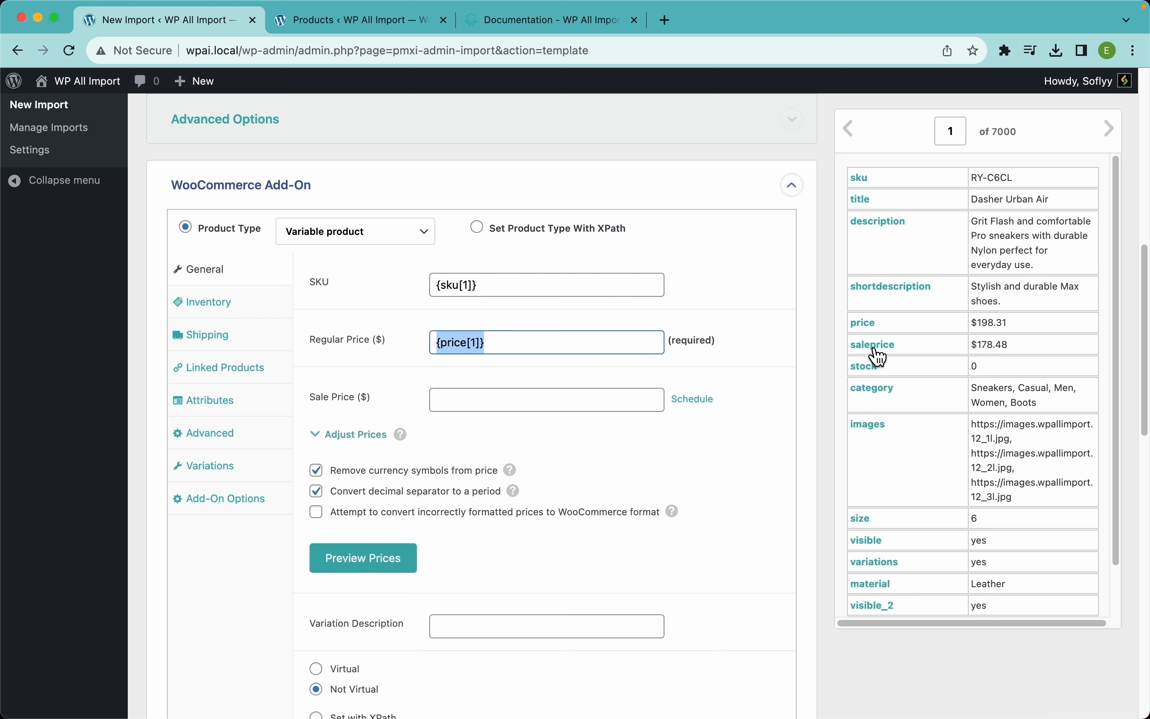
{"action": "left_click_drag", "start_coordinate": [873, 345], "coordinate": [608, 405]}
{"action": "scroll", "coordinate": [511, 480], "scroll_direction": "down", "scroll_amount": 5}
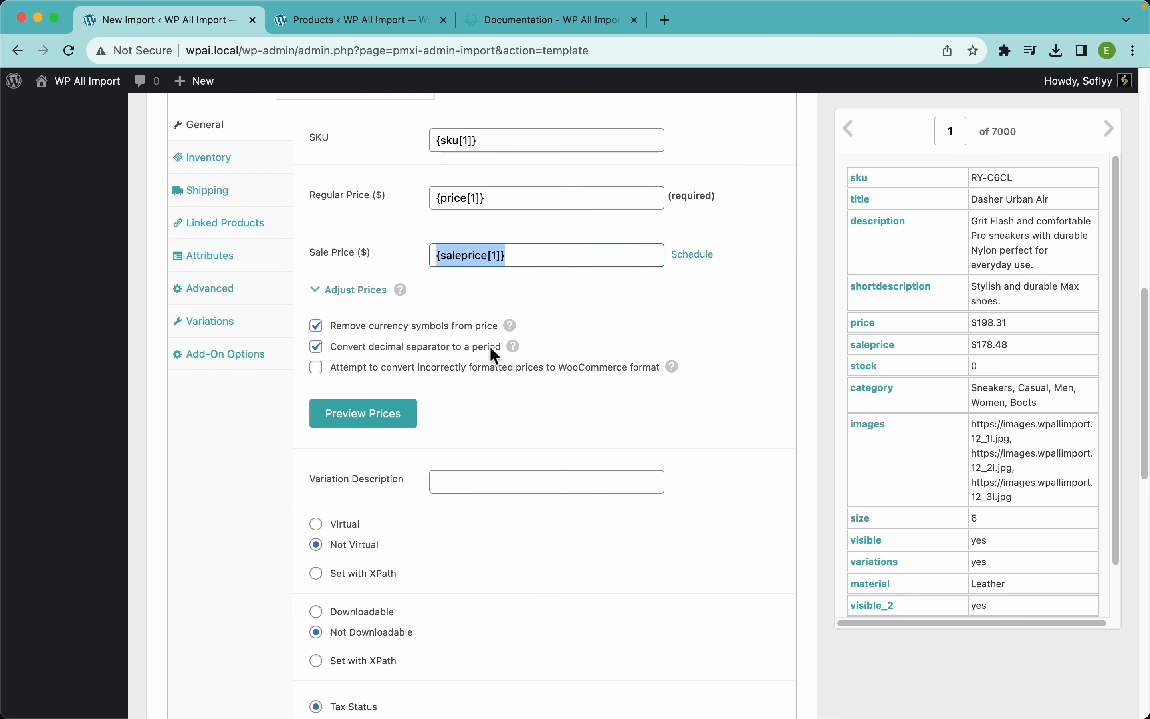
{"action": "scroll", "coordinate": [521, 463], "scroll_direction": "down", "scroll_amount": 5}
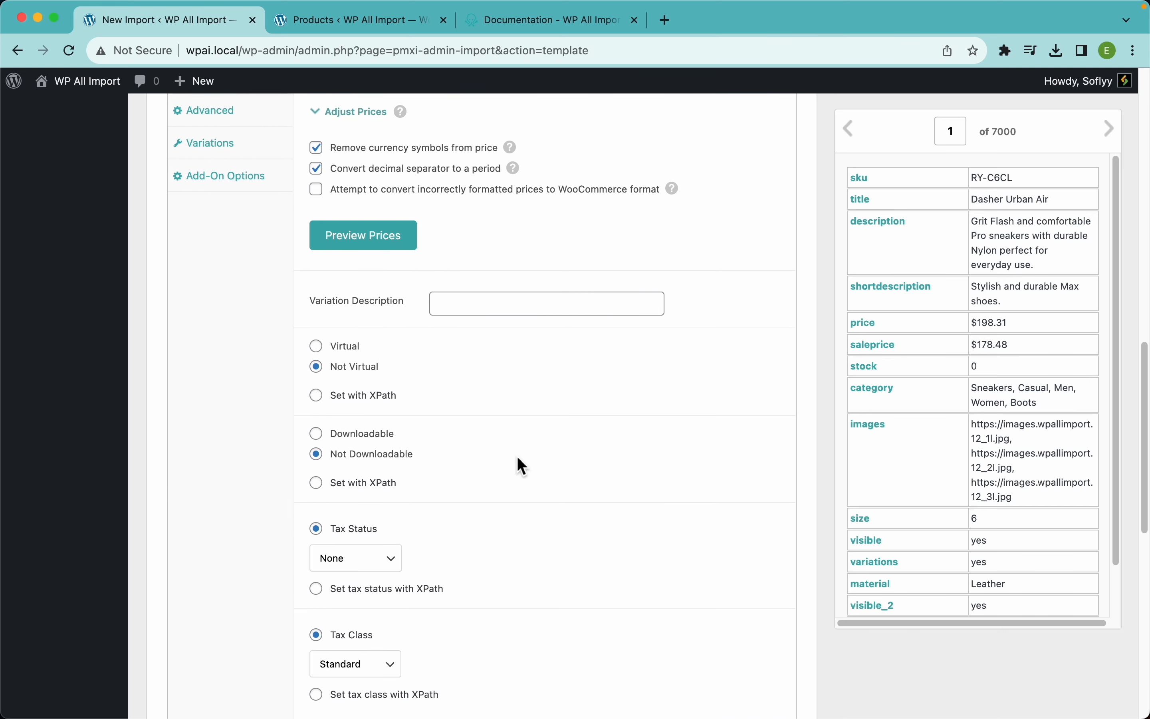
{"action": "scroll", "coordinate": [520, 463], "scroll_direction": "up", "scroll_amount": 3}
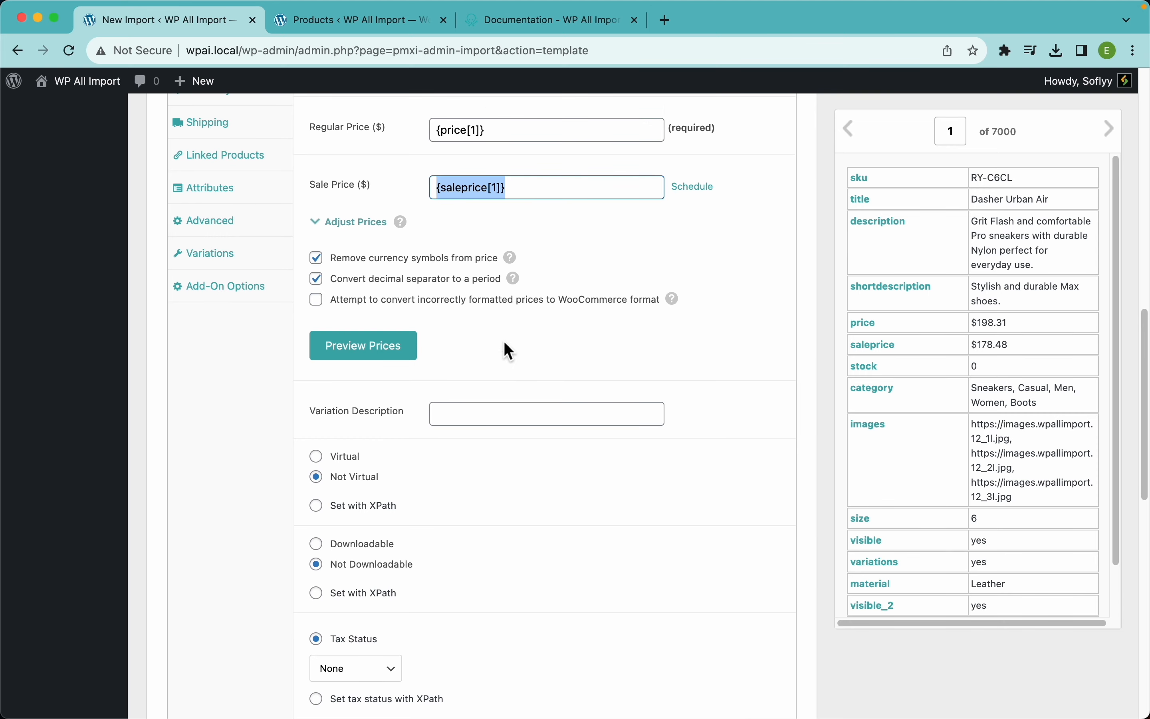
{"action": "mouse_move", "coordinate": [513, 261]}
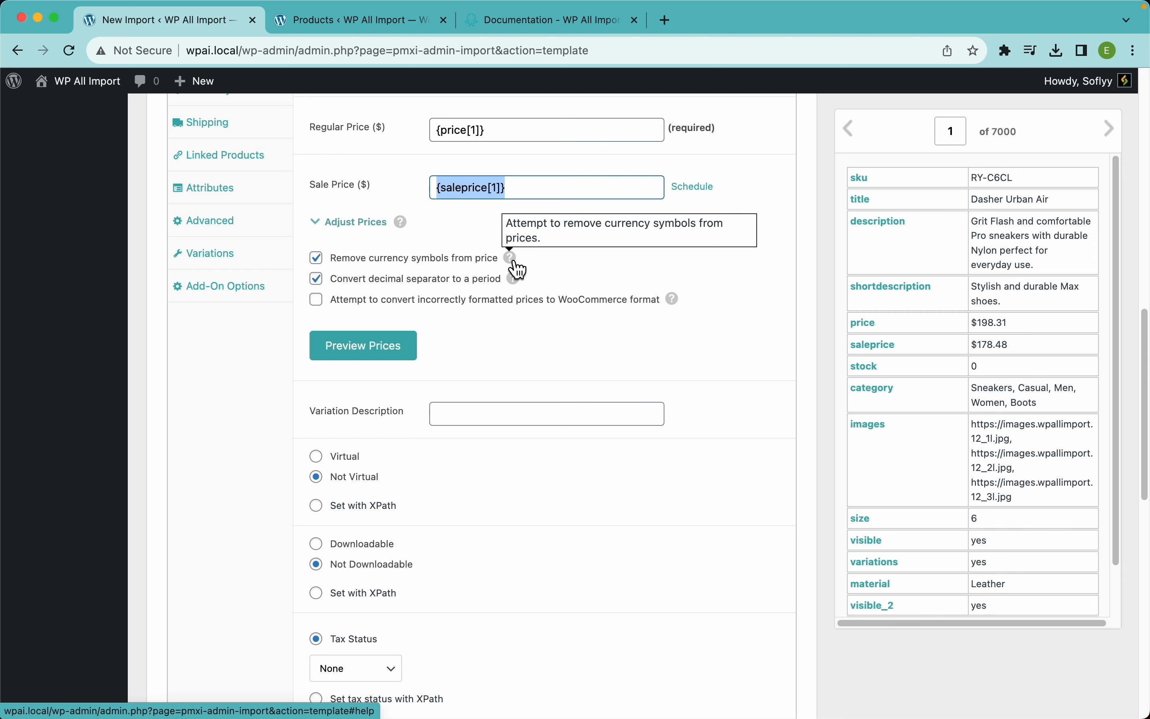
Enable stock management in the inventory settings, map the stock element to Stock Qty and set the low stock threshold to 2
{"action": "scroll", "coordinate": [519, 372], "scroll_direction": "up", "scroll_amount": 4}
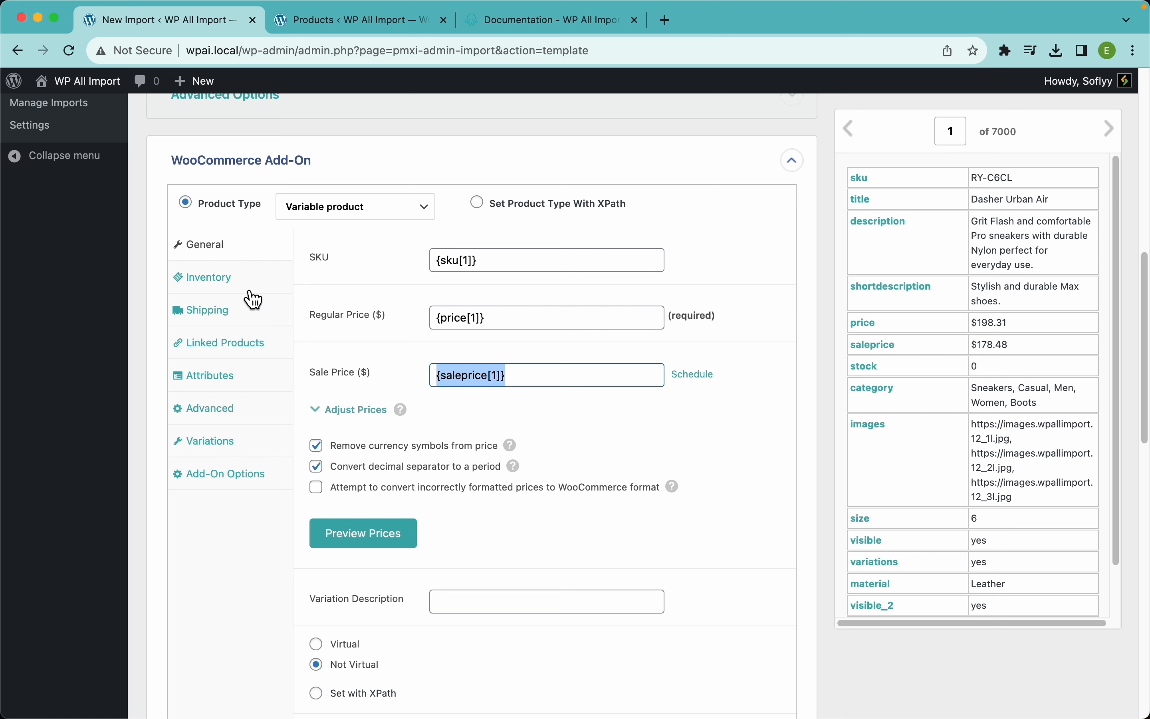
{"action": "left_click", "coordinate": [226, 277]}
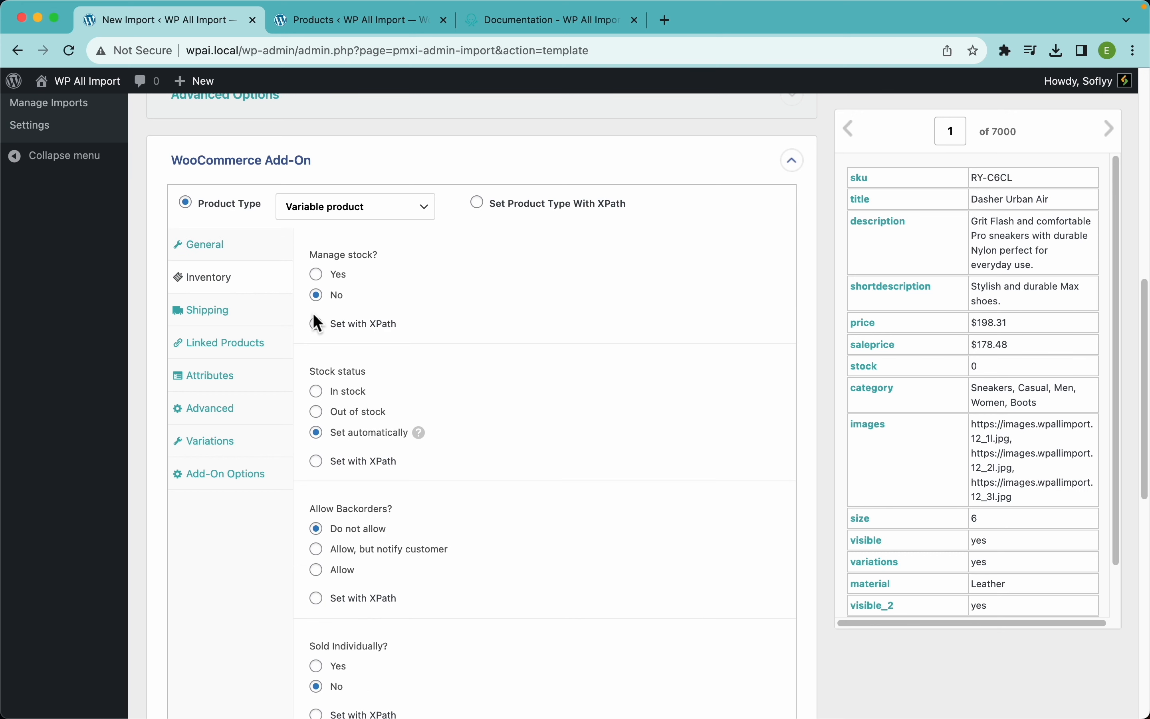
{"action": "left_click", "coordinate": [317, 274]}
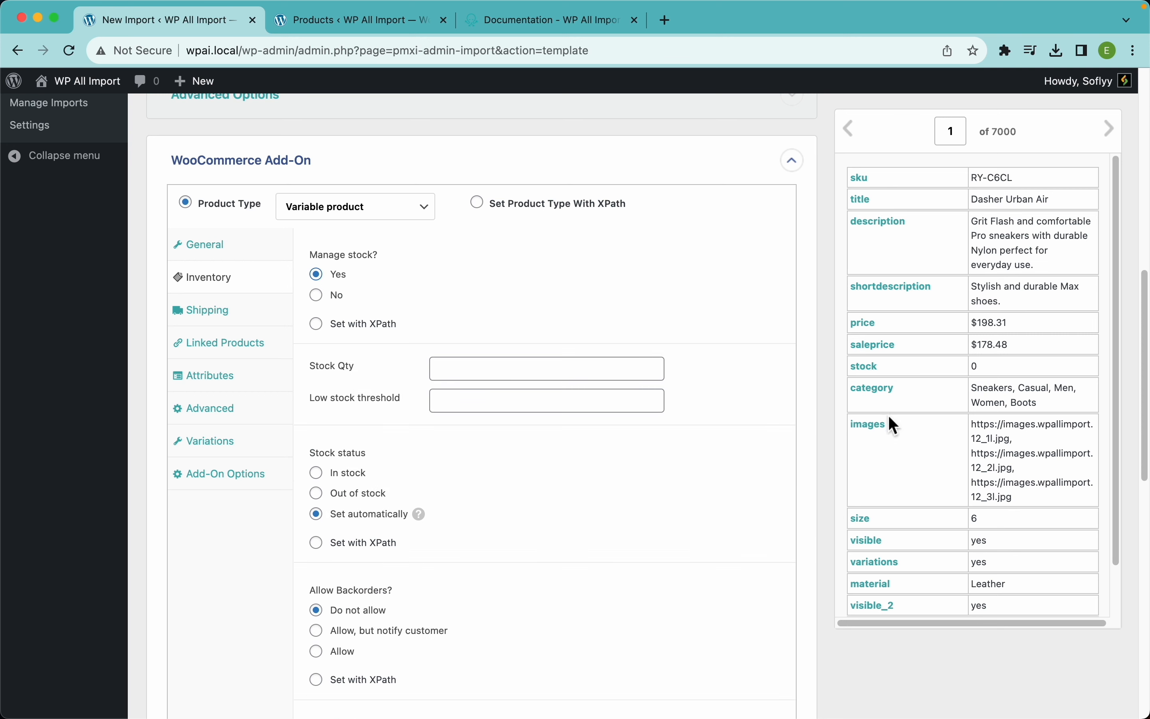
{"action": "left_click_drag", "start_coordinate": [868, 373], "coordinate": [875, 380]}
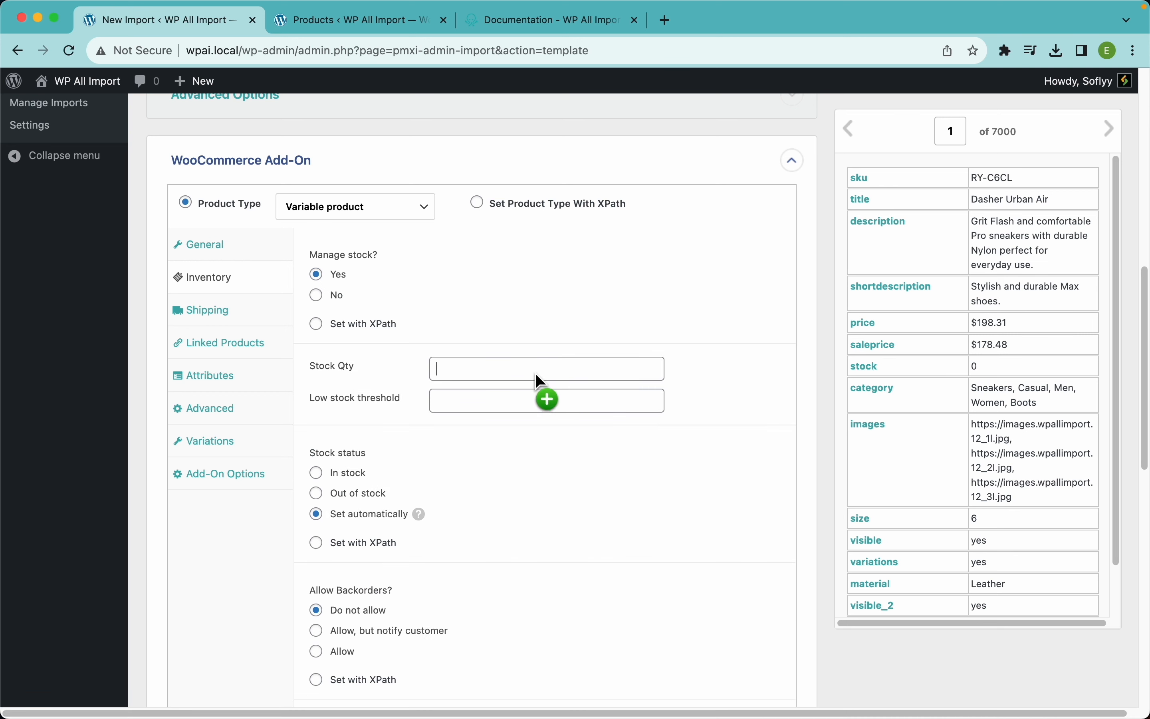
{"action": "left_click_drag", "start_coordinate": [536, 373], "coordinate": [522, 370]}
{"action": "left_click", "coordinate": [497, 405]}
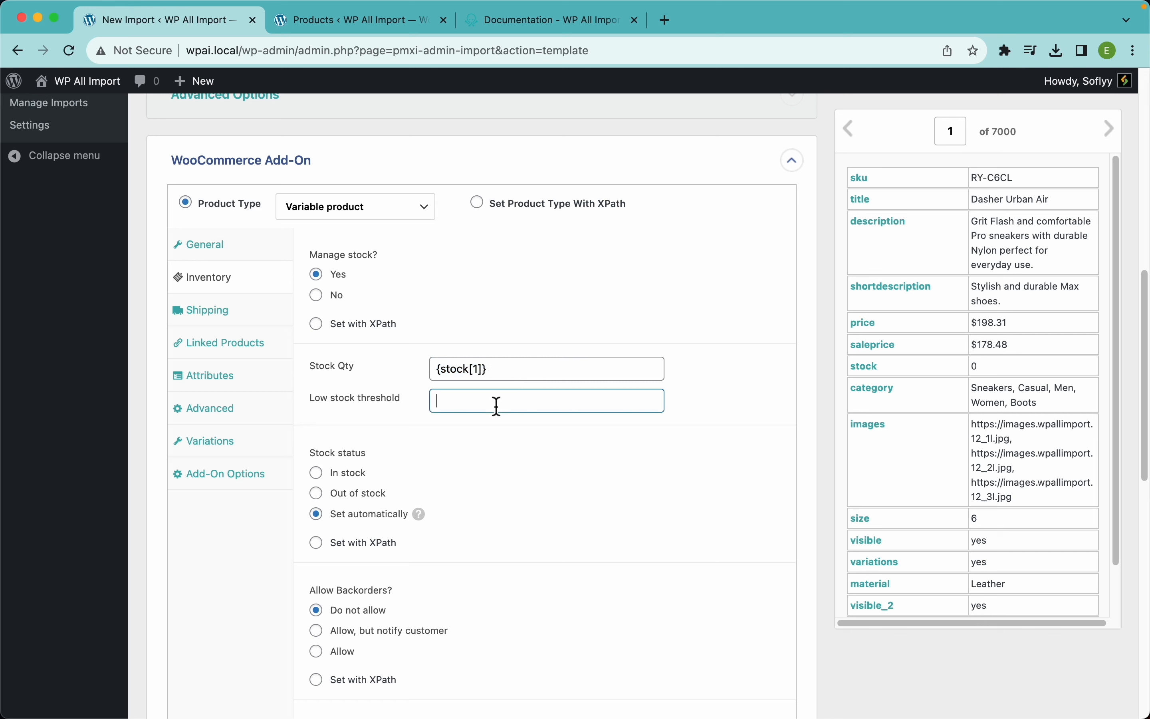
{"action": "type", "text": "2"}
{"action": "left_click", "coordinate": [460, 429]}
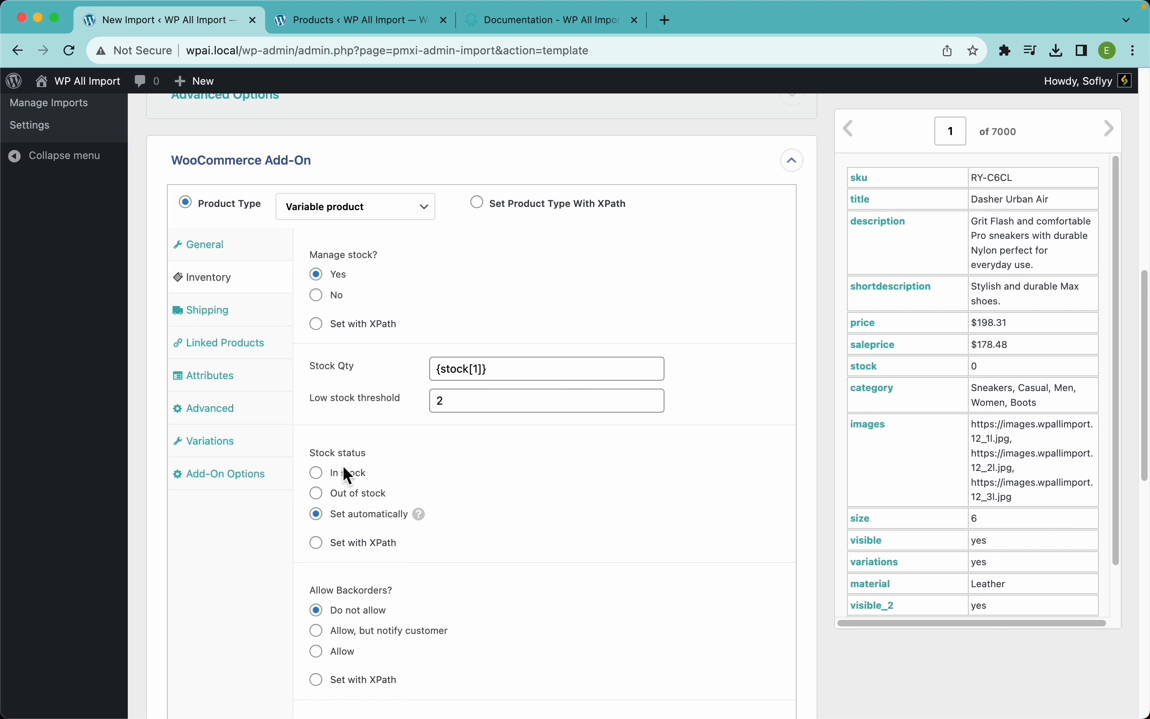
Review the stock status, backorder and sold individually options, as well as the shipping and linked products settings
{"action": "scroll", "coordinate": [343, 464], "scroll_direction": "down", "scroll_amount": 3}
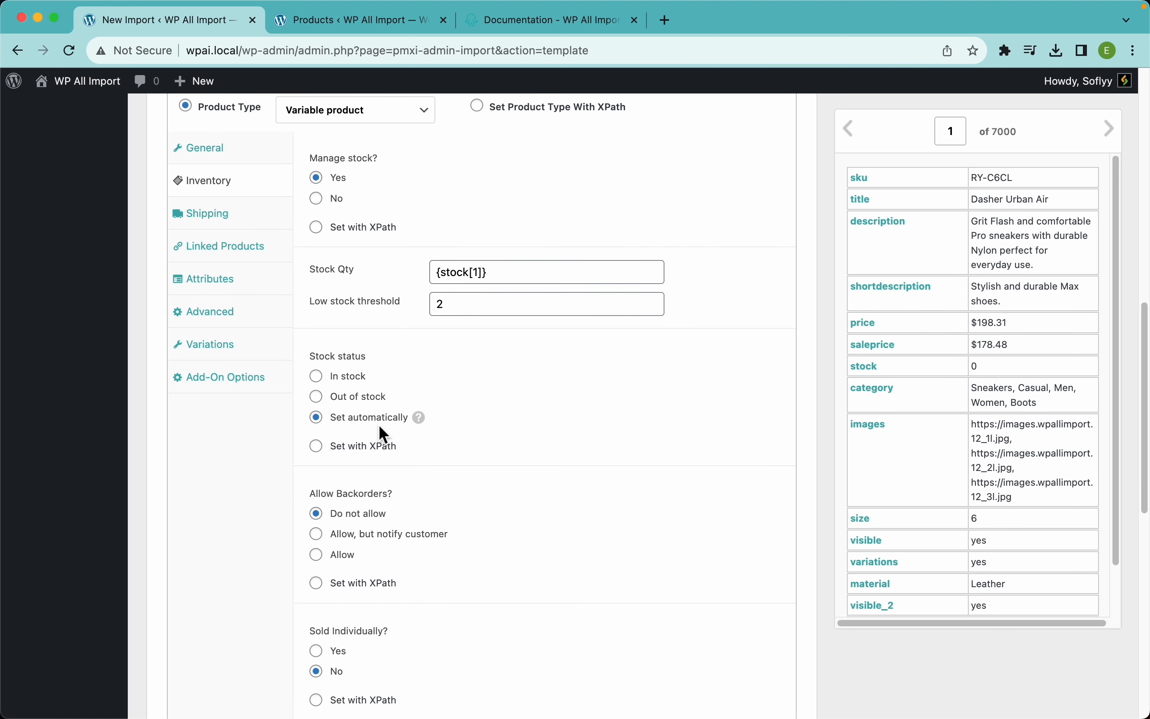
{"action": "mouse_move", "coordinate": [427, 424]}
{"action": "scroll", "coordinate": [512, 497], "scroll_direction": "down", "scroll_amount": 1}
{"action": "scroll", "coordinate": [512, 497], "scroll_direction": "down", "scroll_amount": 3}
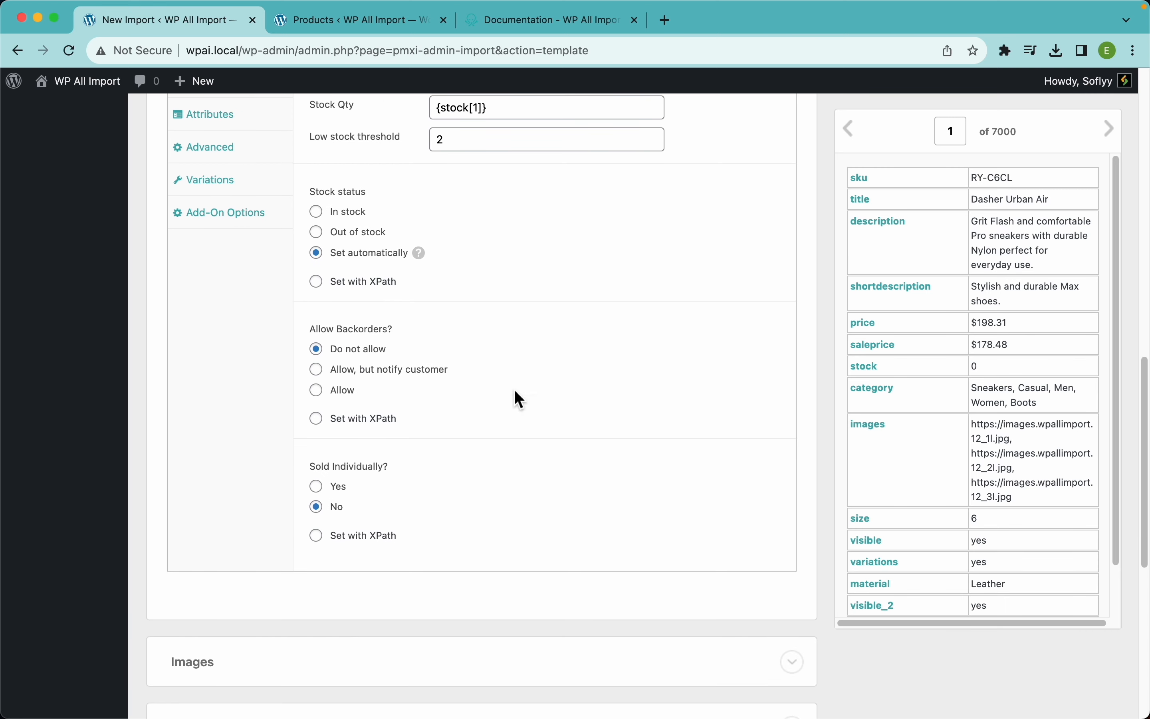
{"action": "scroll", "coordinate": [610, 397], "scroll_direction": "up", "scroll_amount": 8}
{"action": "scroll", "coordinate": [609, 398], "scroll_direction": "down", "scroll_amount": 4}
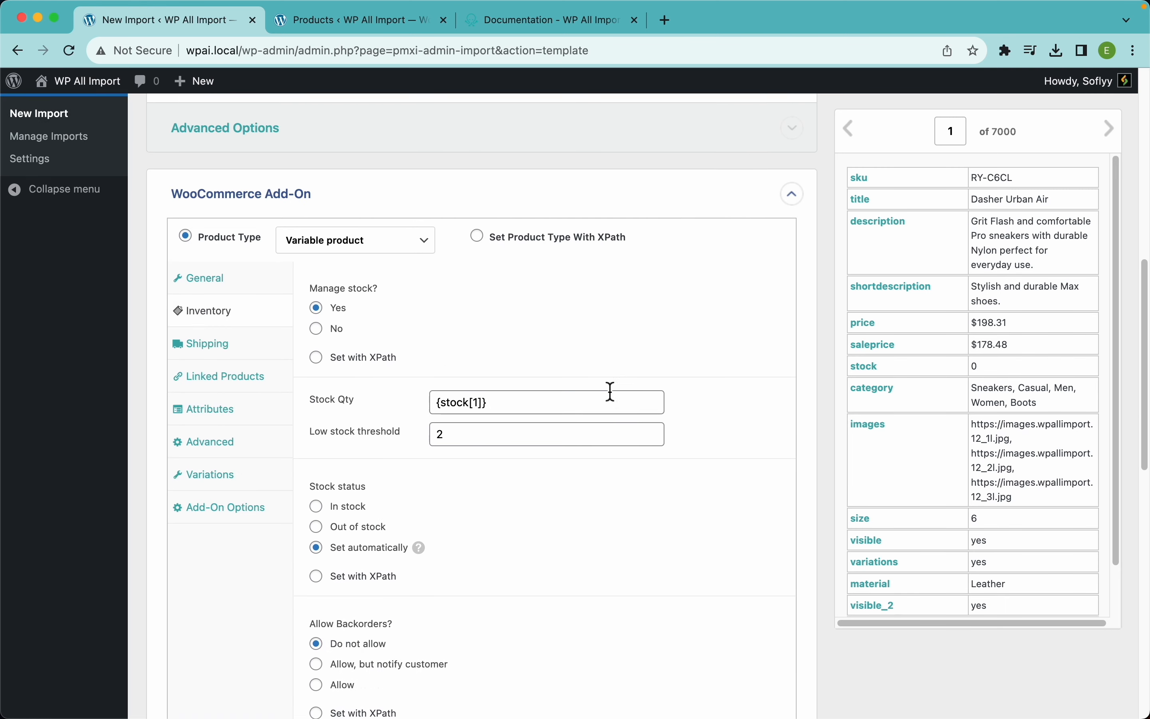
{"action": "left_click", "coordinate": [237, 271]}
{"action": "left_click", "coordinate": [240, 304]}
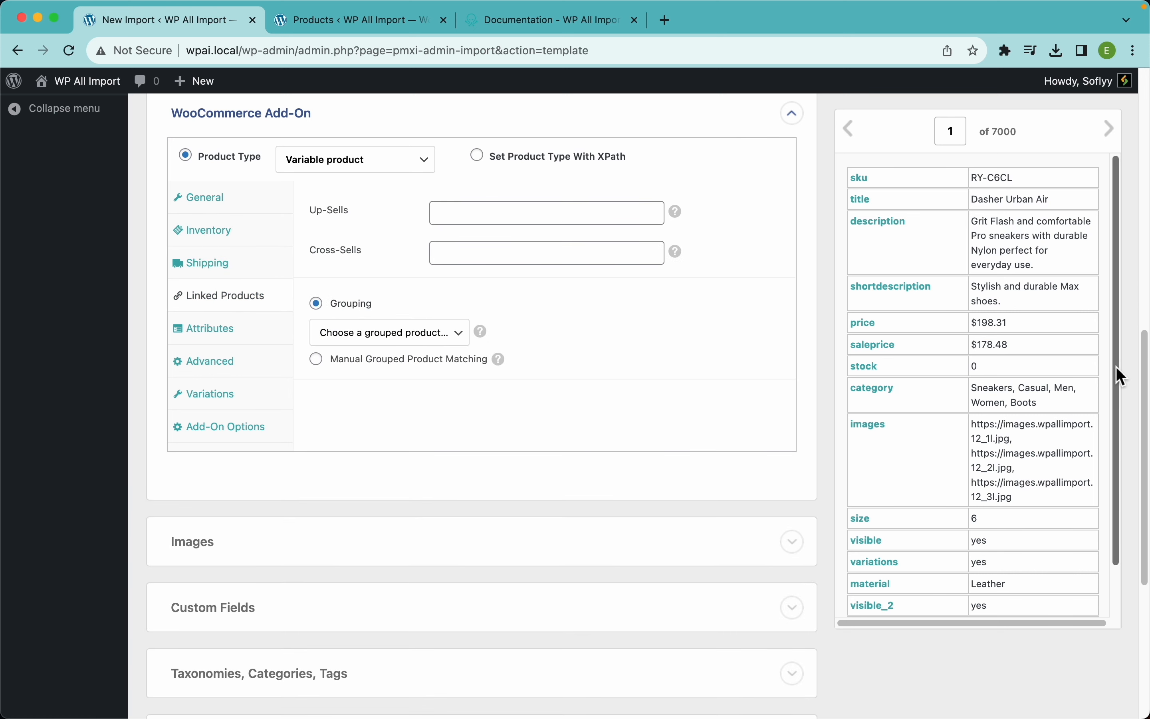
{"action": "scroll", "coordinate": [1112, 369], "scroll_direction": "down", "scroll_amount": 3}
{"action": "scroll", "coordinate": [1048, 375], "scroll_direction": "up", "scroll_amount": 3}
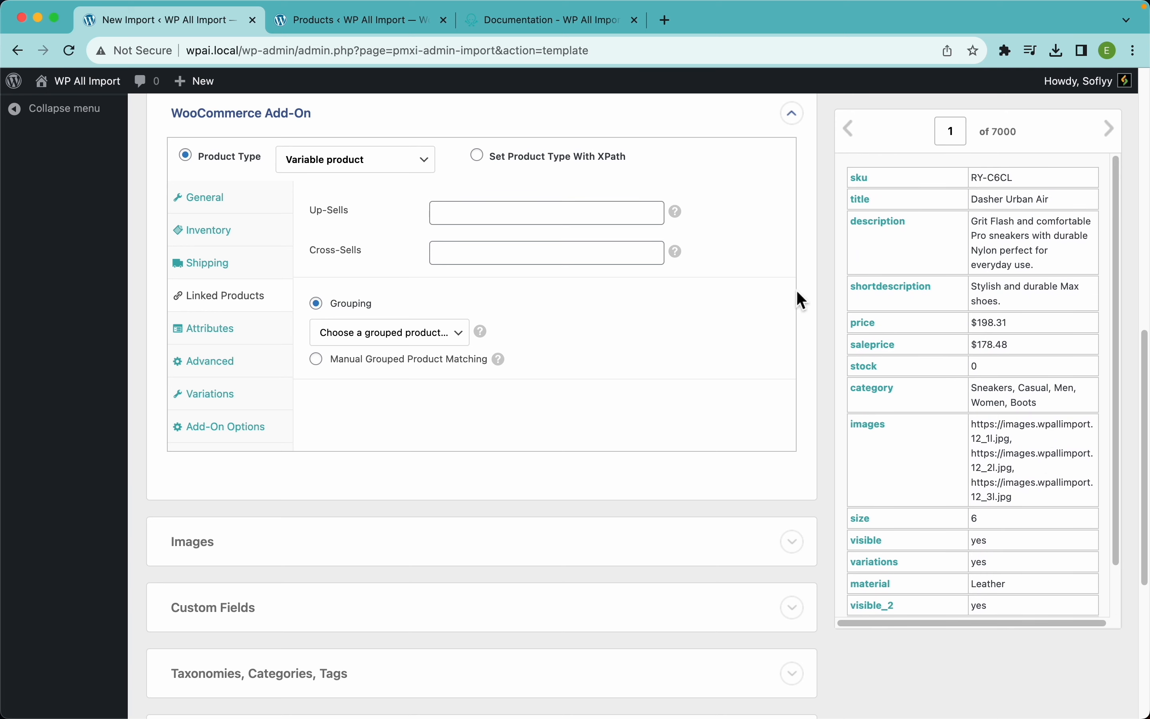
Add two more product attribute rows and name the three attributes Size, Color and Brand
{"action": "left_click", "coordinate": [222, 333]}
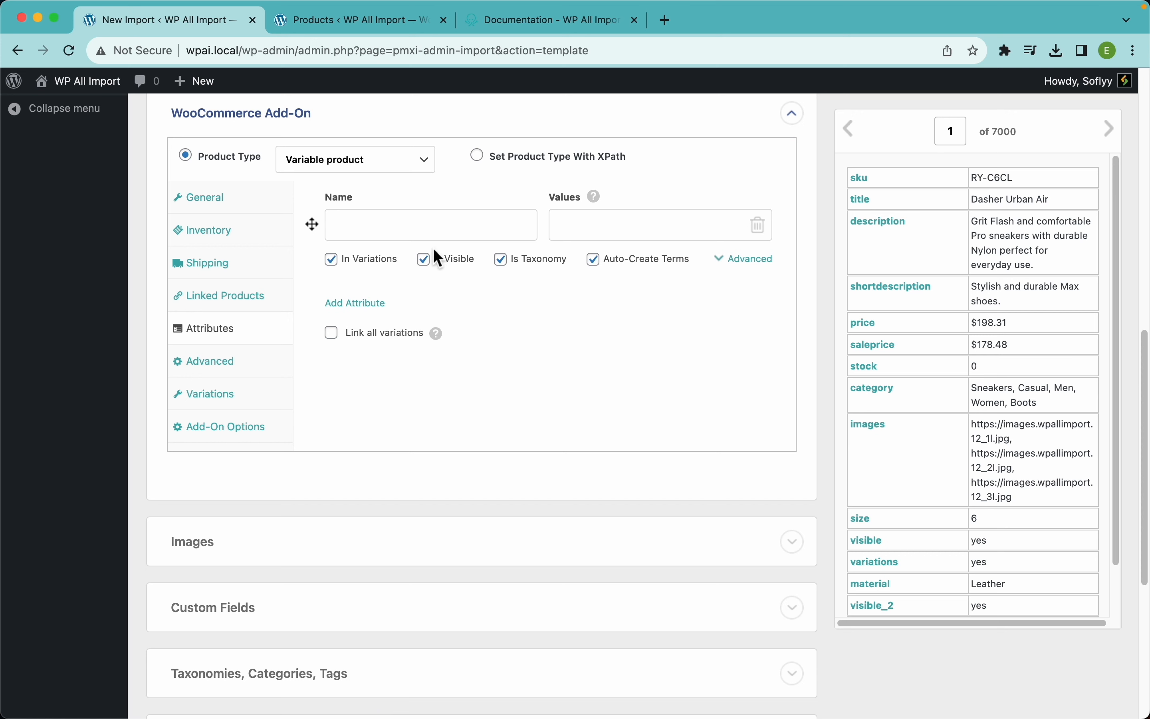
{"action": "scroll", "coordinate": [910, 504], "scroll_direction": "down", "scroll_amount": 3}
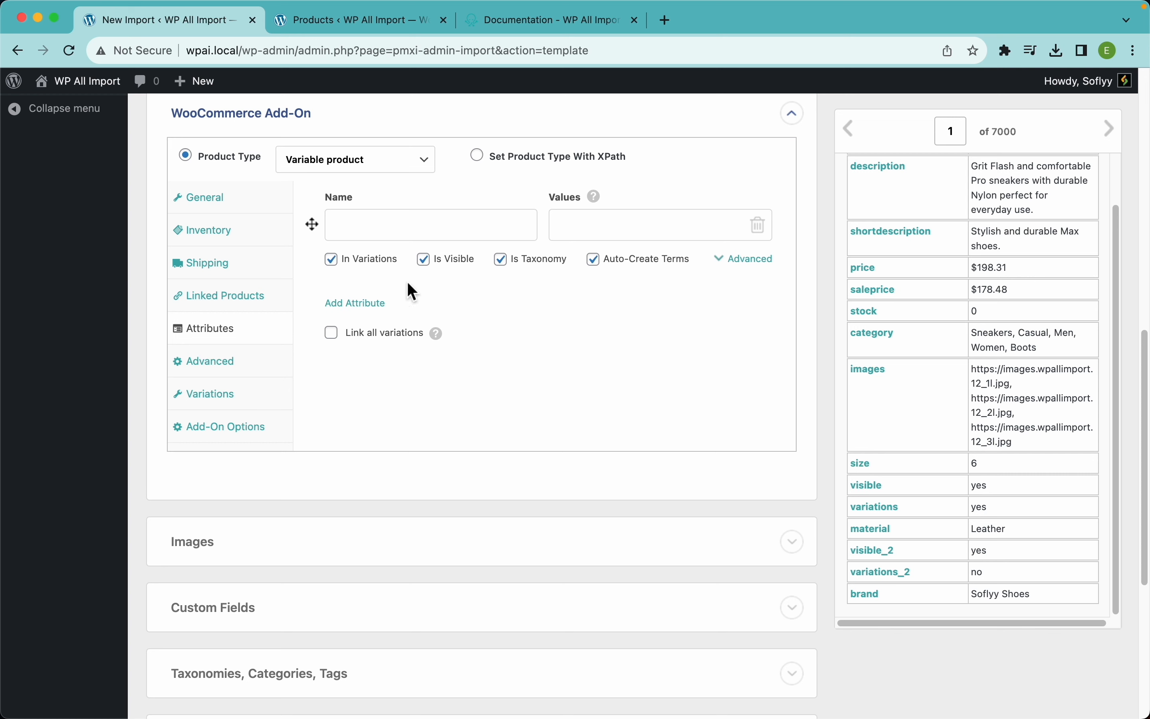
{"action": "left_click", "coordinate": [370, 309]}
{"action": "left_click", "coordinate": [359, 393]}
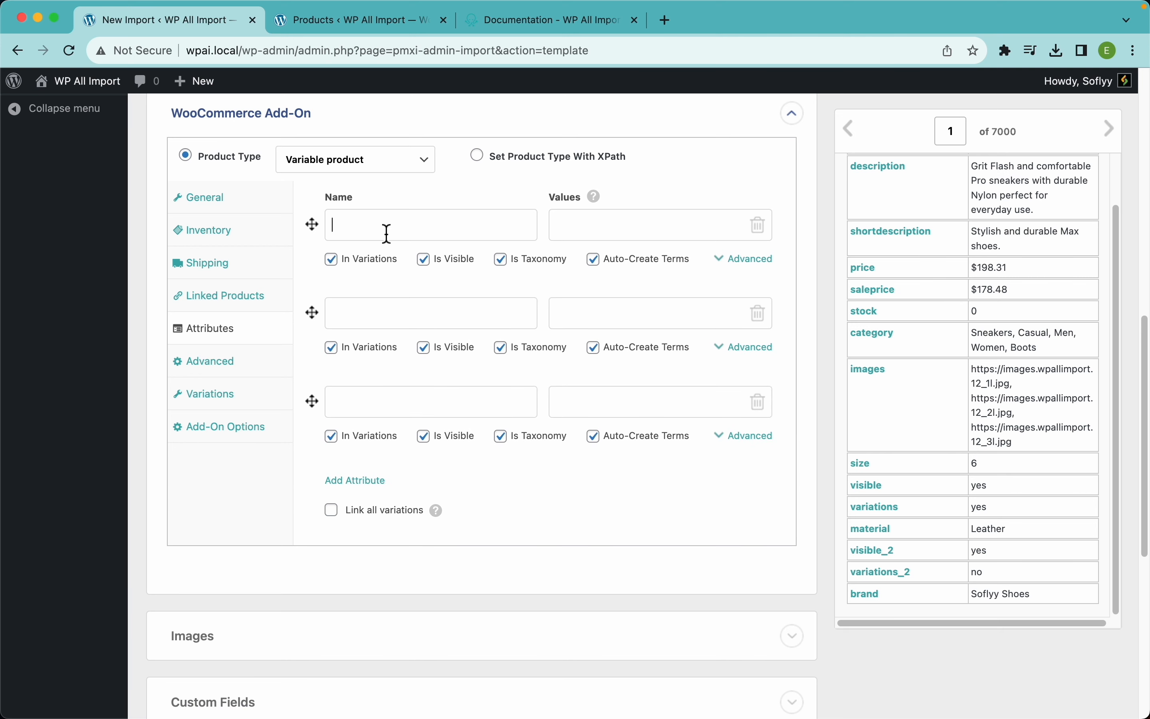
{"action": "type", "text": "S"}
{"action": "type", "text": "Color"}
{"action": "left_click", "coordinate": [403, 405]}
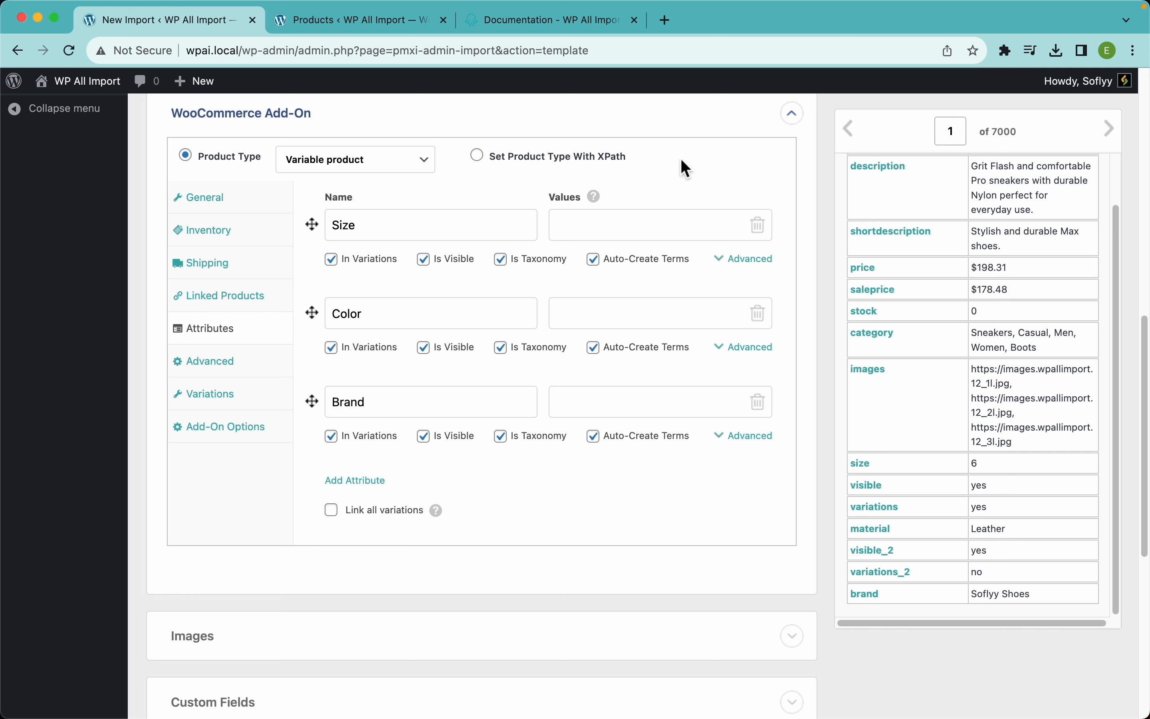
Map the size, material and brand elements to the three attribute values, renaming the Color attribute to Material
{"action": "left_click_drag", "start_coordinate": [864, 469], "coordinate": [685, 224]}
{"action": "left_click_drag", "start_coordinate": [873, 537], "coordinate": [653, 314]}
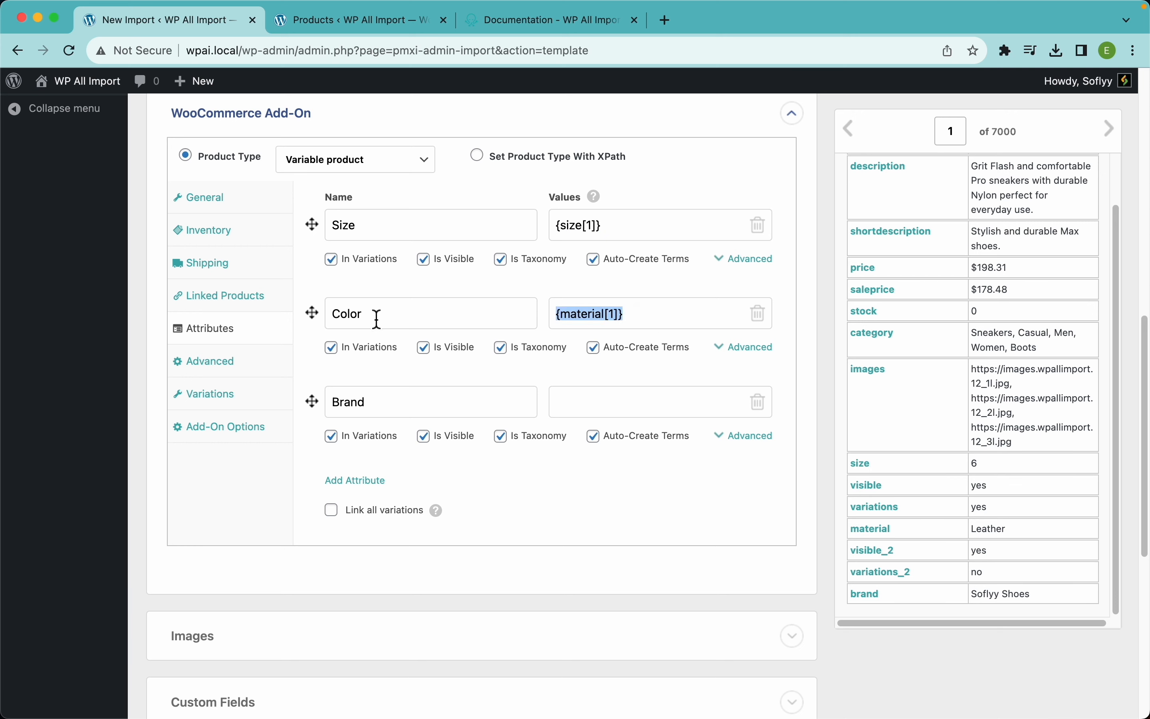
{"action": "left_click_drag", "start_coordinate": [376, 316], "coordinate": [244, 308]}
{"action": "type", "text": "Material"}
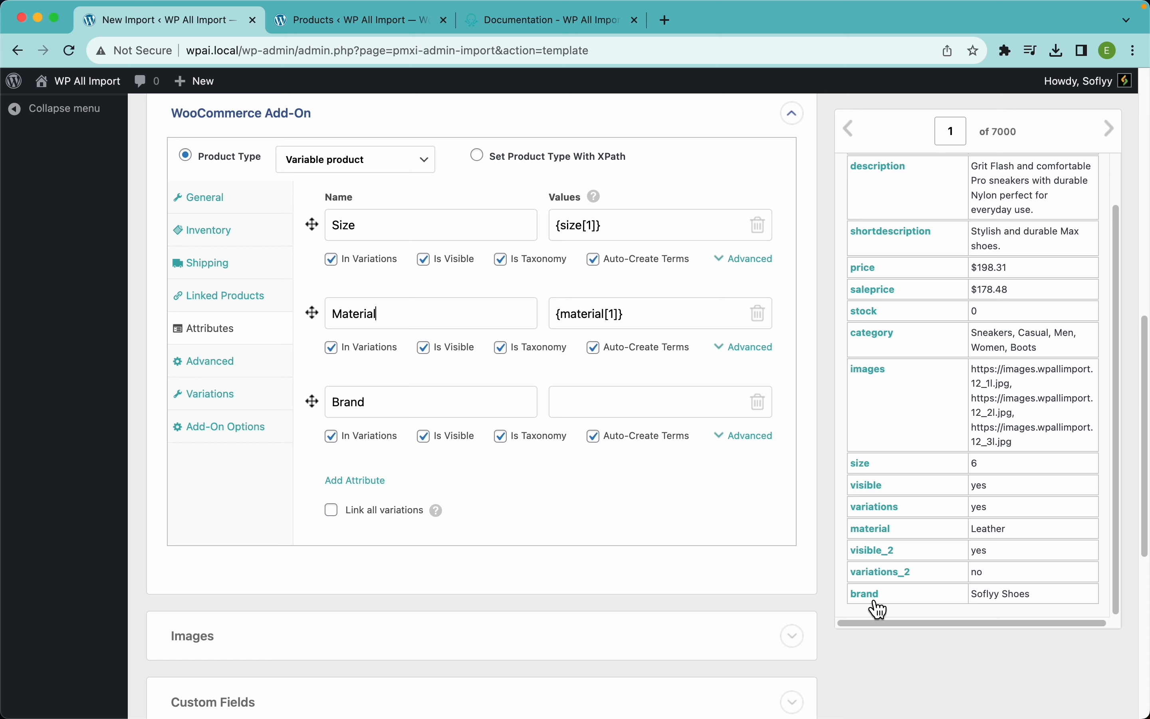
{"action": "left_click_drag", "start_coordinate": [875, 608], "coordinate": [653, 439]}
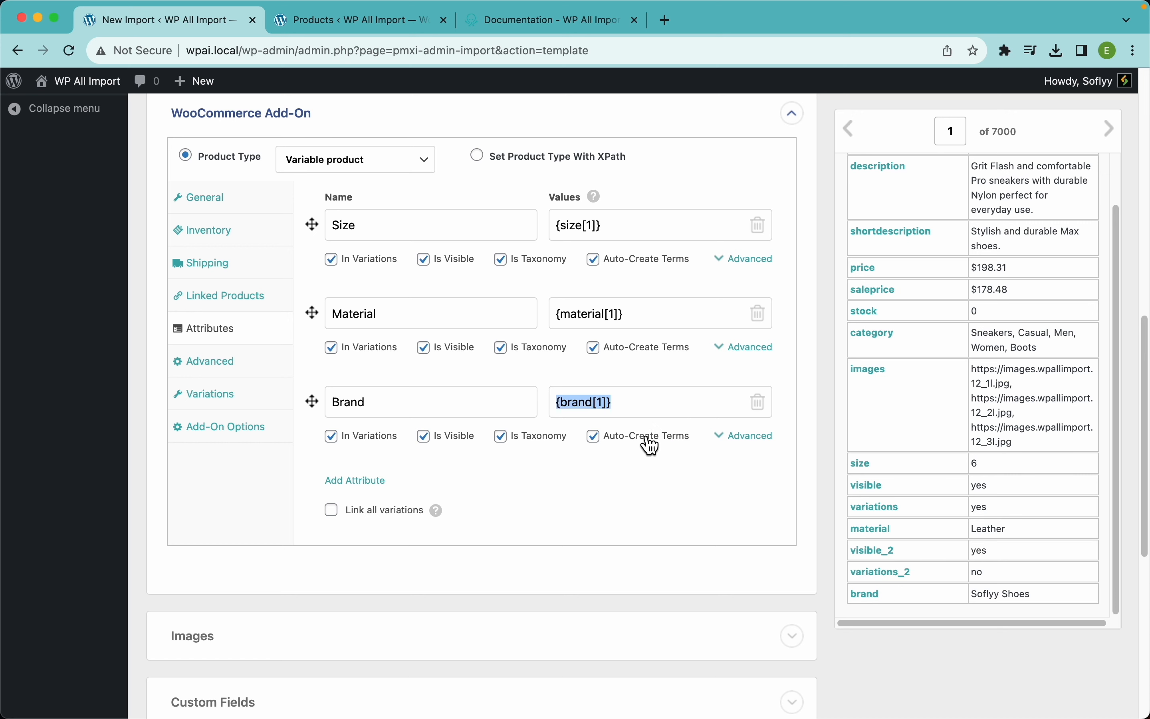
{"action": "left_click", "coordinate": [733, 529]}
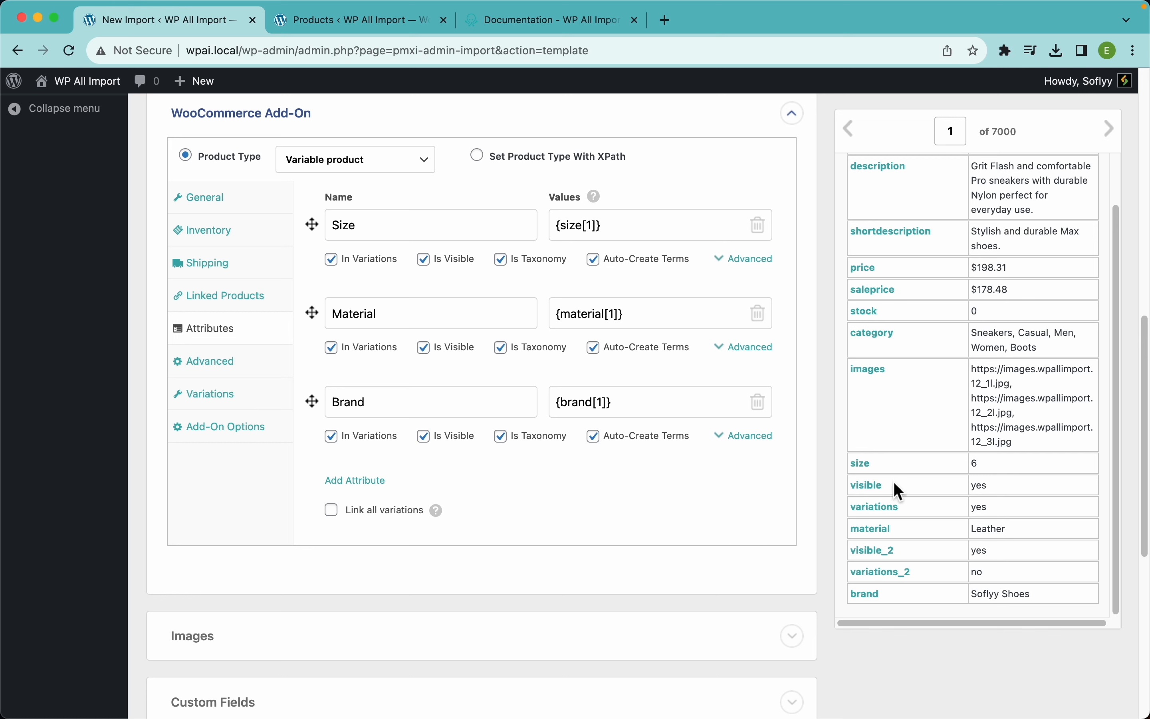
Show the Size attribute's advanced options and set its In Variations option with XPath, using the visible element
{"action": "left_click", "coordinate": [753, 259]}
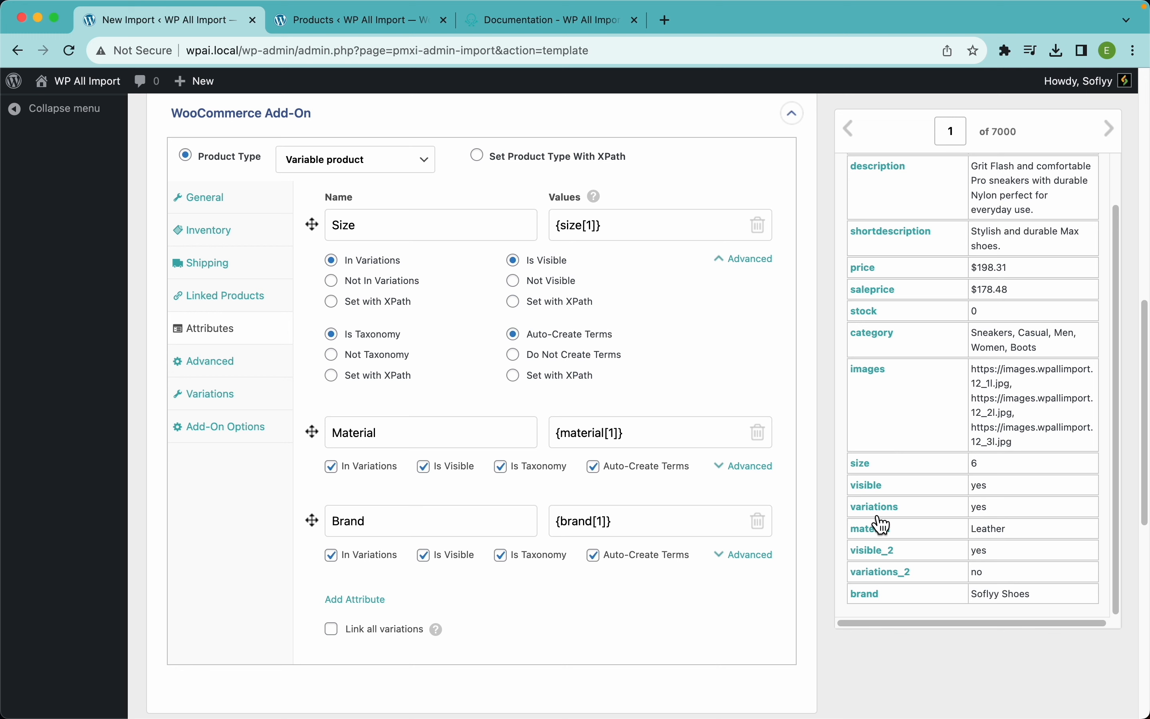
{"action": "left_click", "coordinate": [362, 307]}
{"action": "mouse_move", "coordinate": [433, 345]}
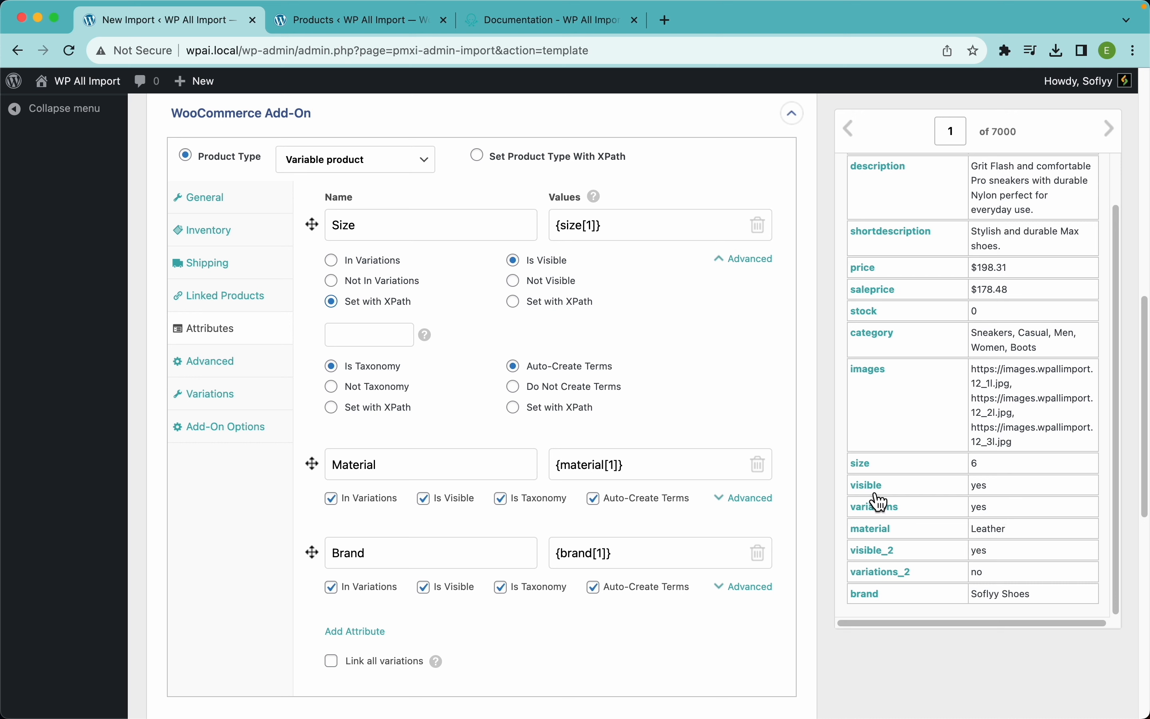
{"action": "left_click_drag", "start_coordinate": [881, 504], "coordinate": [378, 342]}
Set the Size attribute's visibility with XPath, using the visible element
{"action": "left_click", "coordinate": [556, 310]}
{"action": "left_click", "coordinate": [522, 310]}
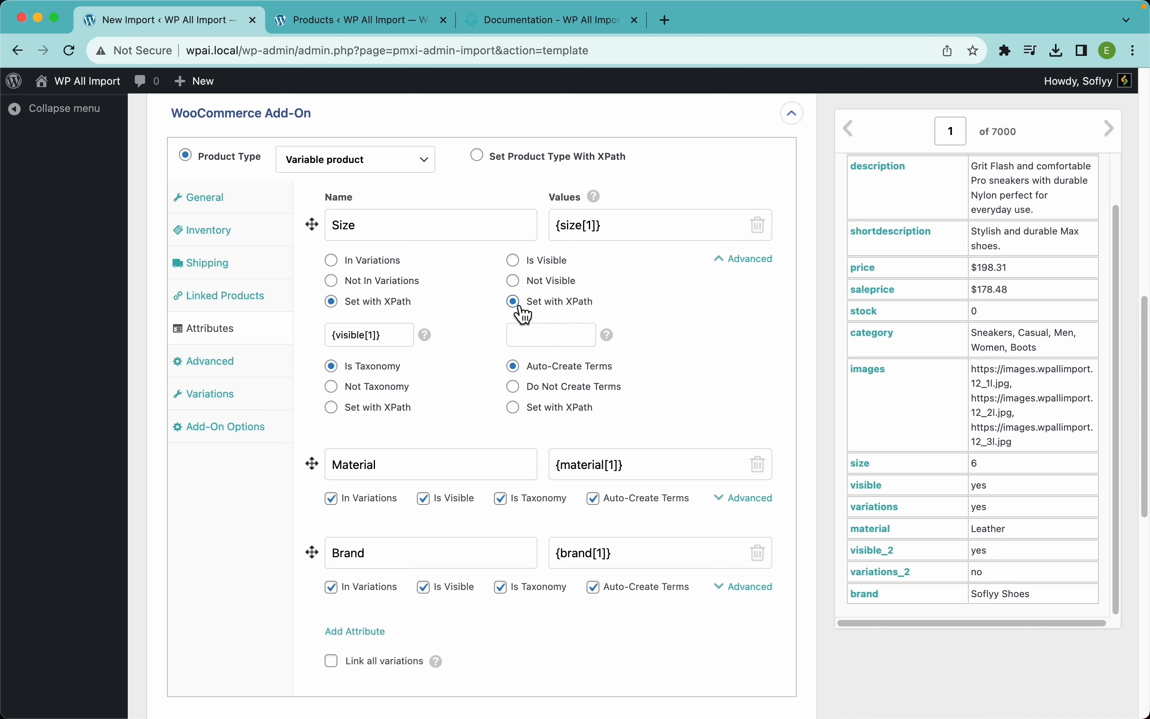
{"action": "mouse_move", "coordinate": [610, 339]}
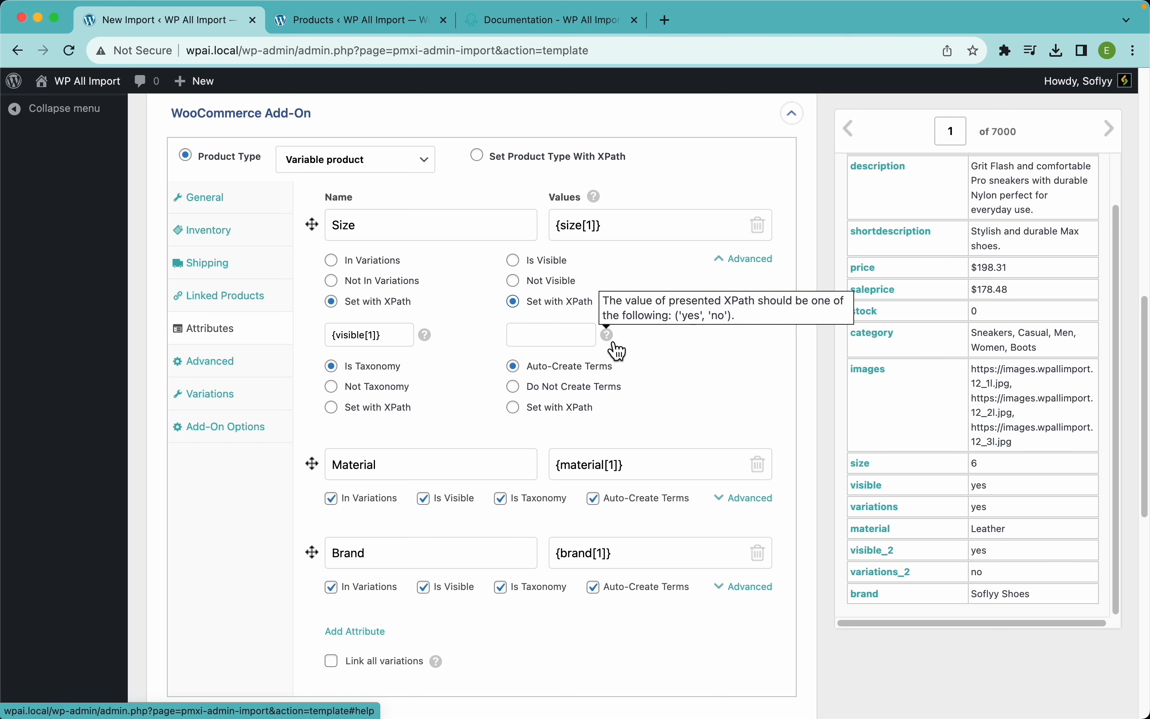
{"action": "left_click_drag", "start_coordinate": [884, 521], "coordinate": [571, 334]}
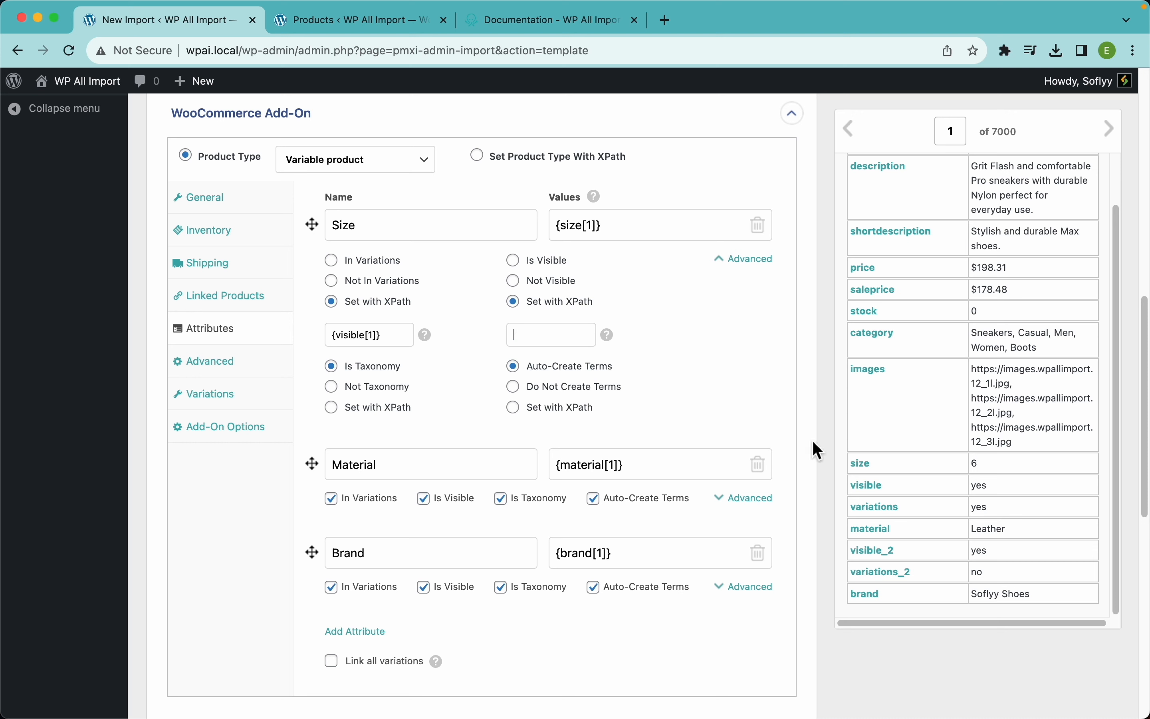
{"action": "left_click_drag", "start_coordinate": [864, 486], "coordinate": [546, 337]}
Replace the XPath in the Size attribute's In Variations option with the variations element
{"action": "left_click_drag", "start_coordinate": [404, 335], "coordinate": [334, 335]}
{"action": "key", "text": "BackSpace"}
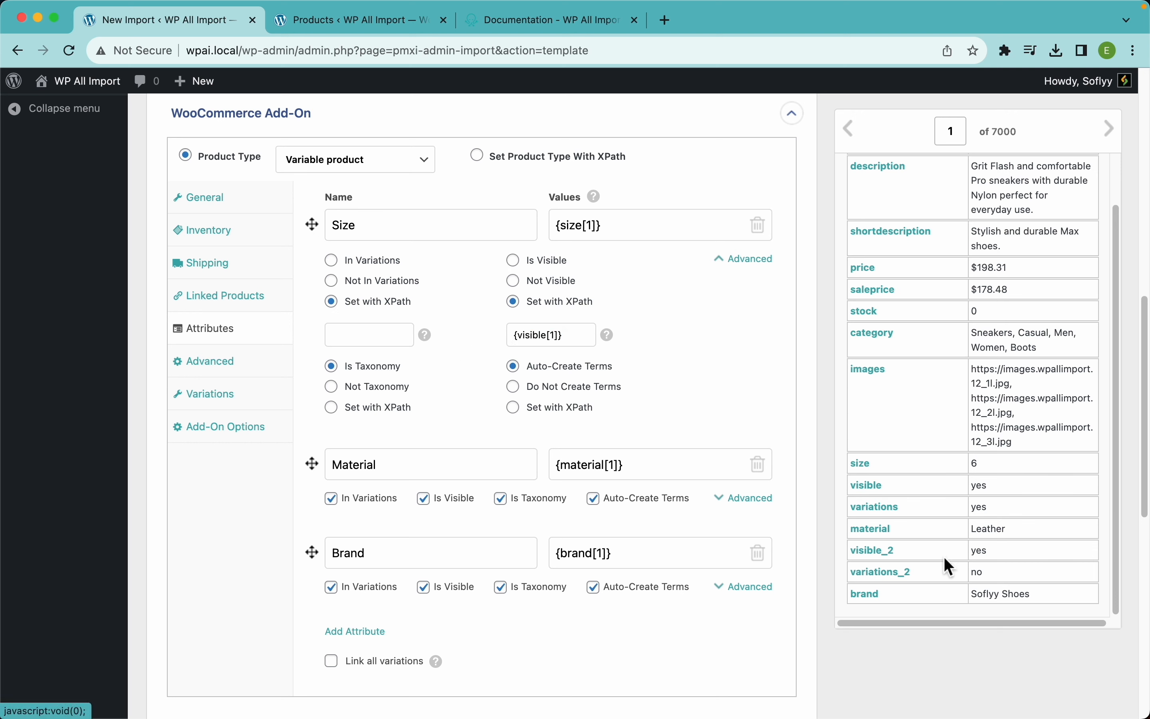
{"action": "left_click_drag", "start_coordinate": [877, 506], "coordinate": [392, 352]}
Show the Material attribute's advanced options and set visibility and In Variations with XPath, using the visible_2 and variations_2 elements
{"action": "scroll", "coordinate": [459, 382], "scroll_direction": "down", "scroll_amount": 2}
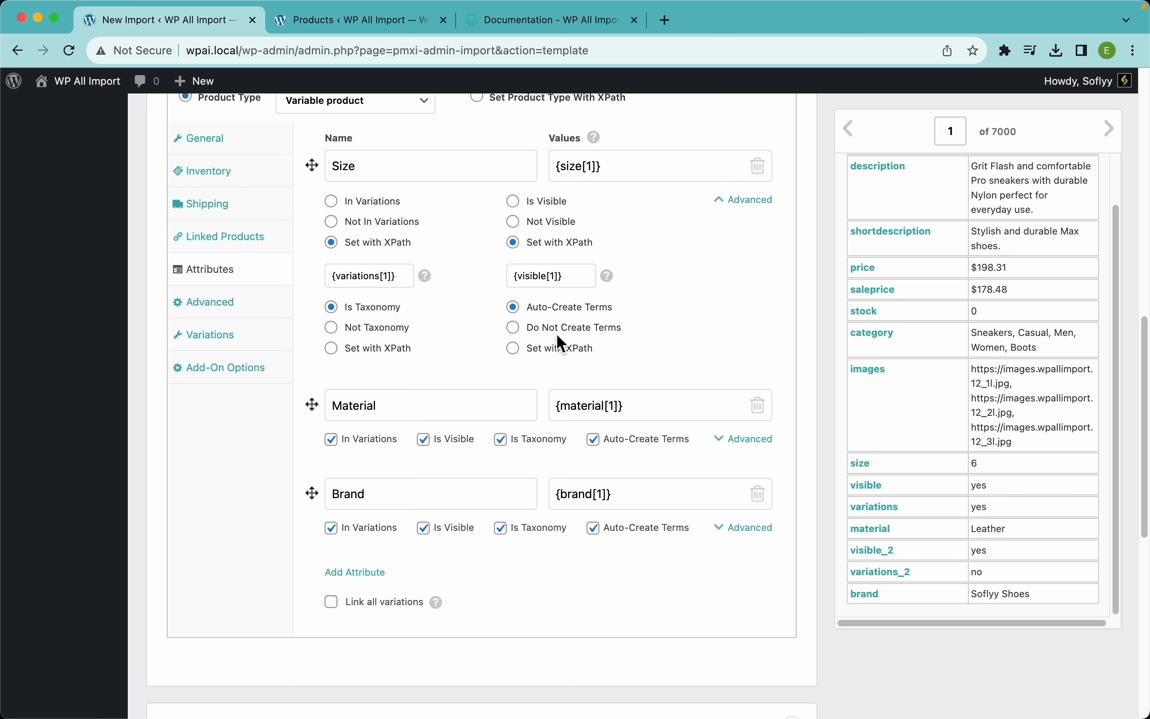
{"action": "scroll", "coordinate": [405, 381], "scroll_direction": "down", "scroll_amount": 3}
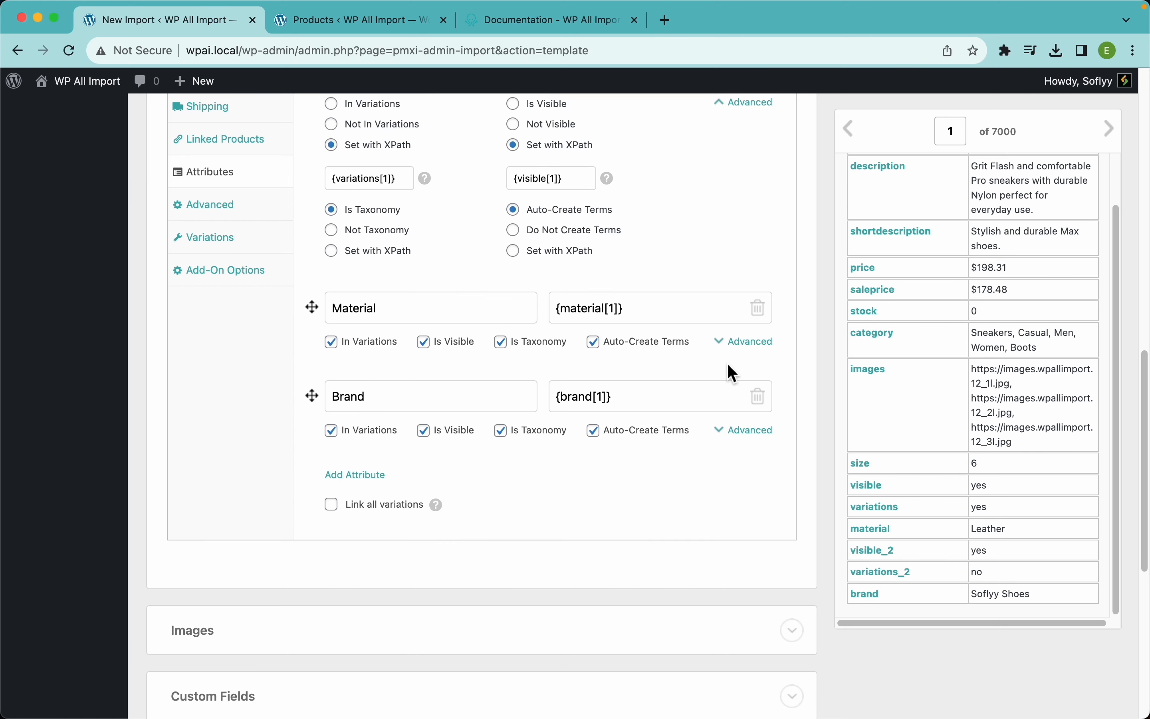
{"action": "left_click", "coordinate": [755, 351]}
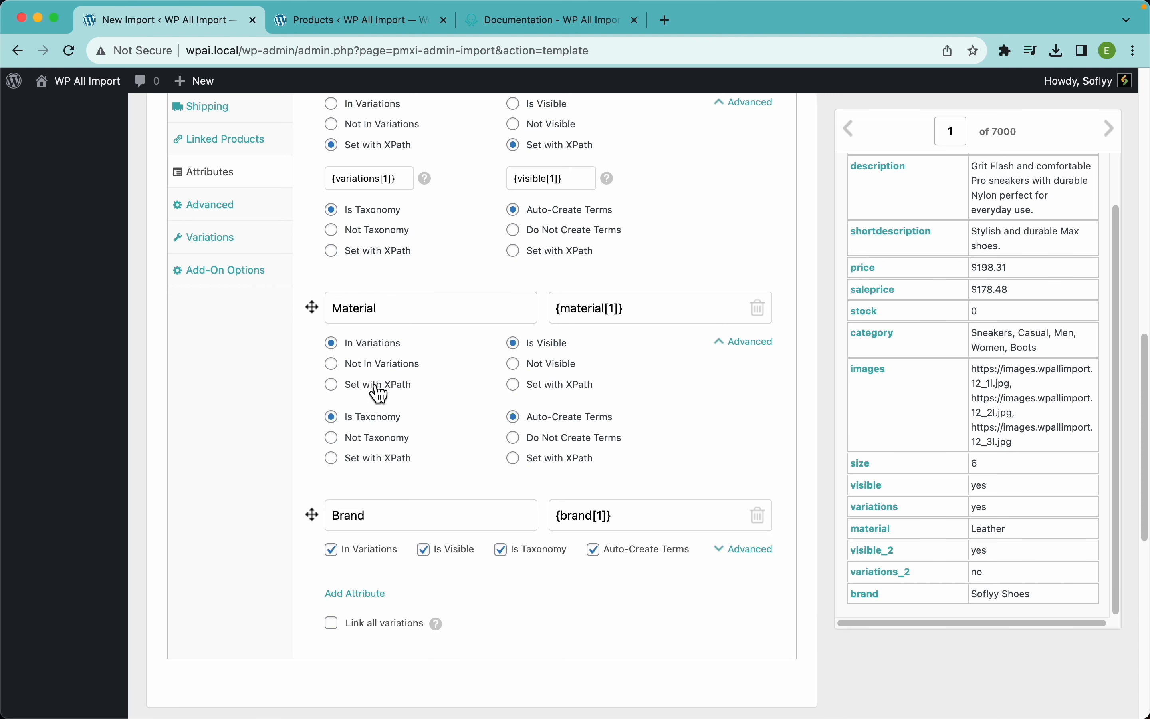
{"action": "left_click", "coordinate": [333, 385]}
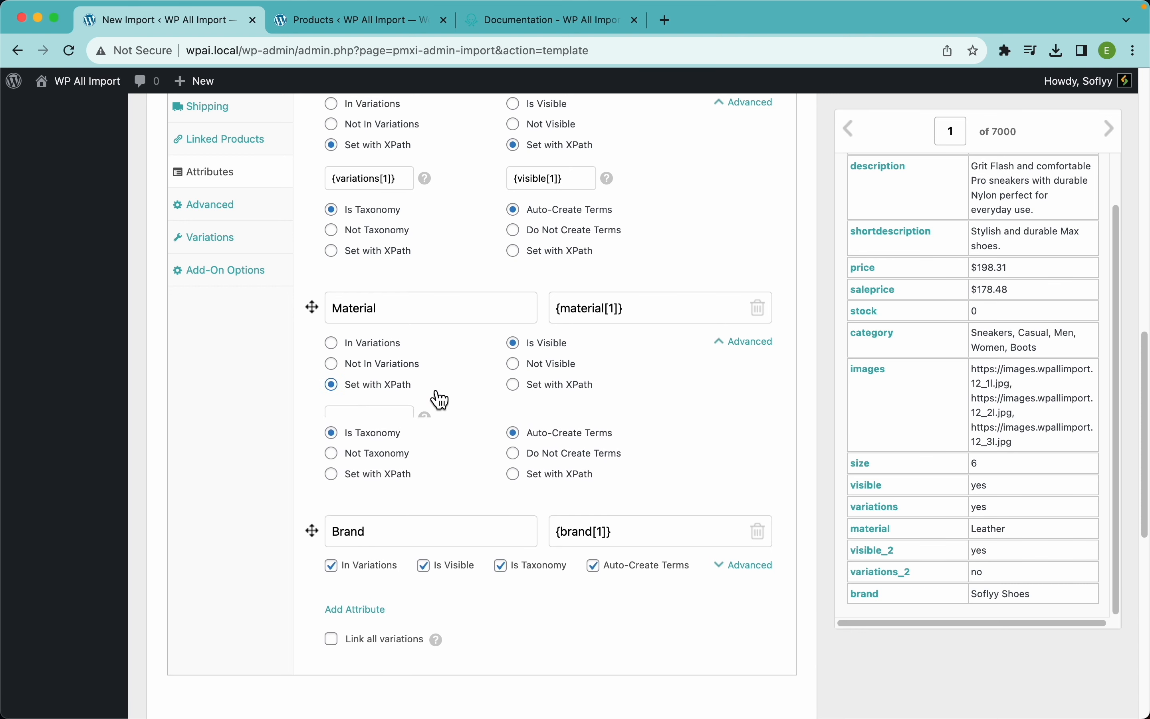
{"action": "left_click", "coordinate": [514, 385]}
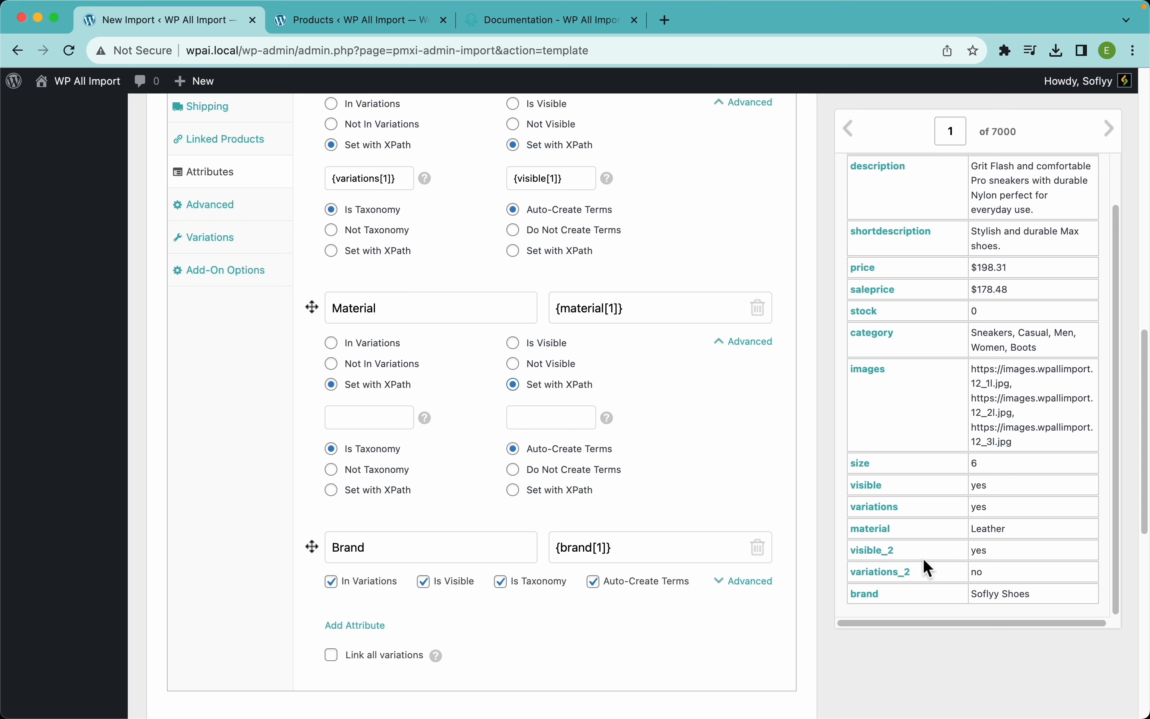
{"action": "left_click_drag", "start_coordinate": [884, 557], "coordinate": [571, 430]}
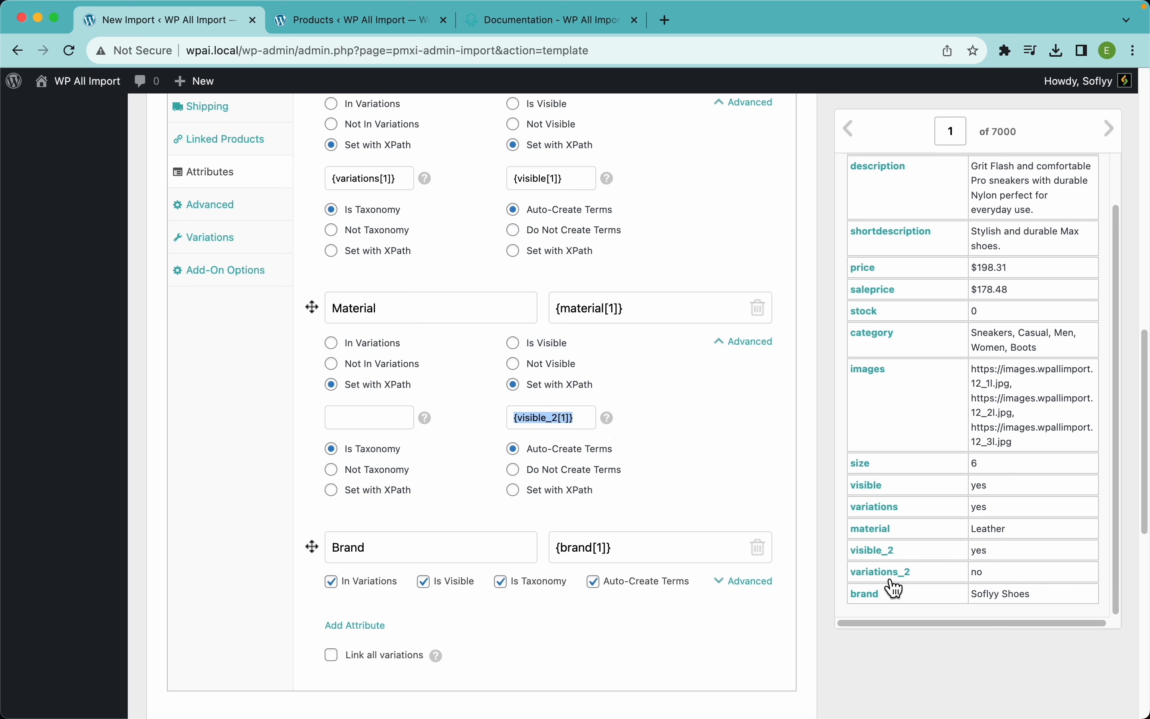
{"action": "left_click_drag", "start_coordinate": [887, 578], "coordinate": [371, 426]}
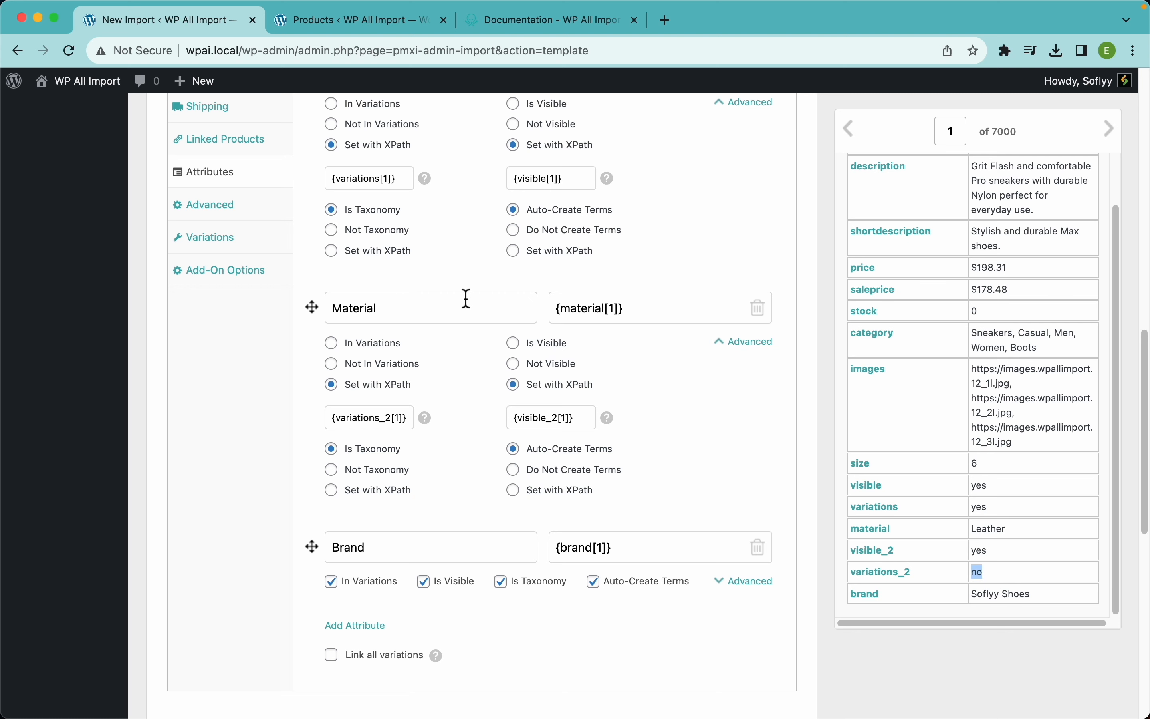
Exclude the Brand attribute from variations, keeping it visible, as a taxonomy and with auto-created terms
{"action": "scroll", "coordinate": [467, 298], "scroll_direction": "up", "scroll_amount": 3}
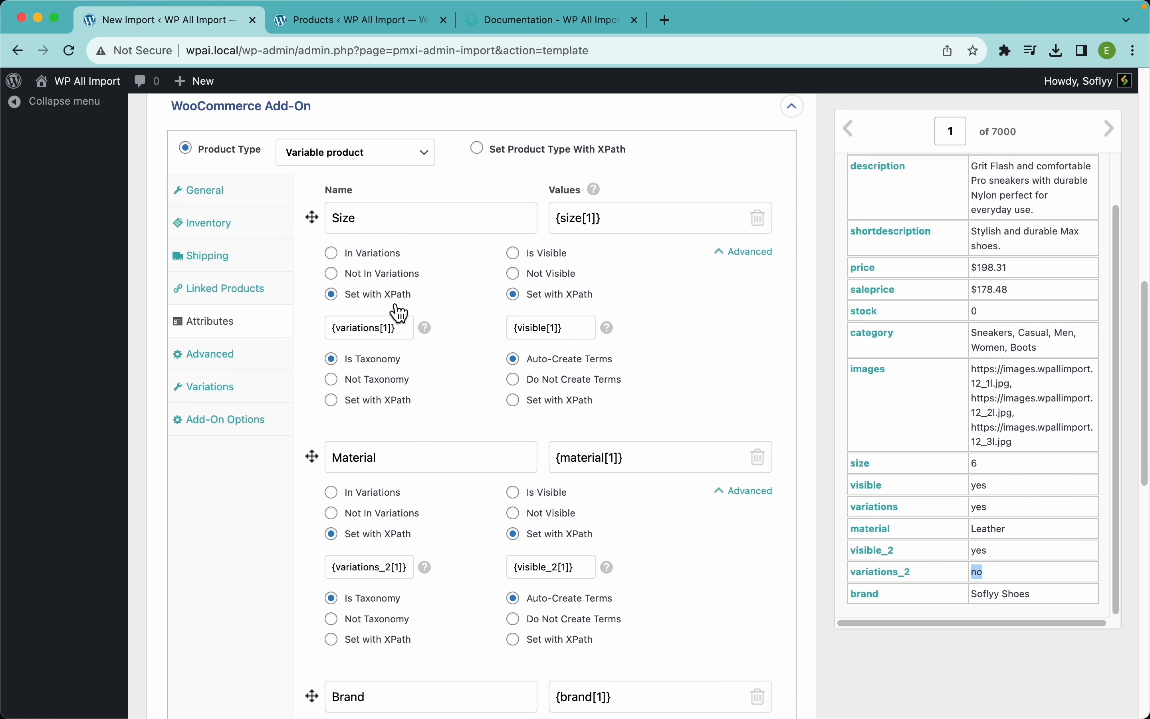
{"action": "scroll", "coordinate": [519, 454], "scroll_direction": "down", "scroll_amount": 6}
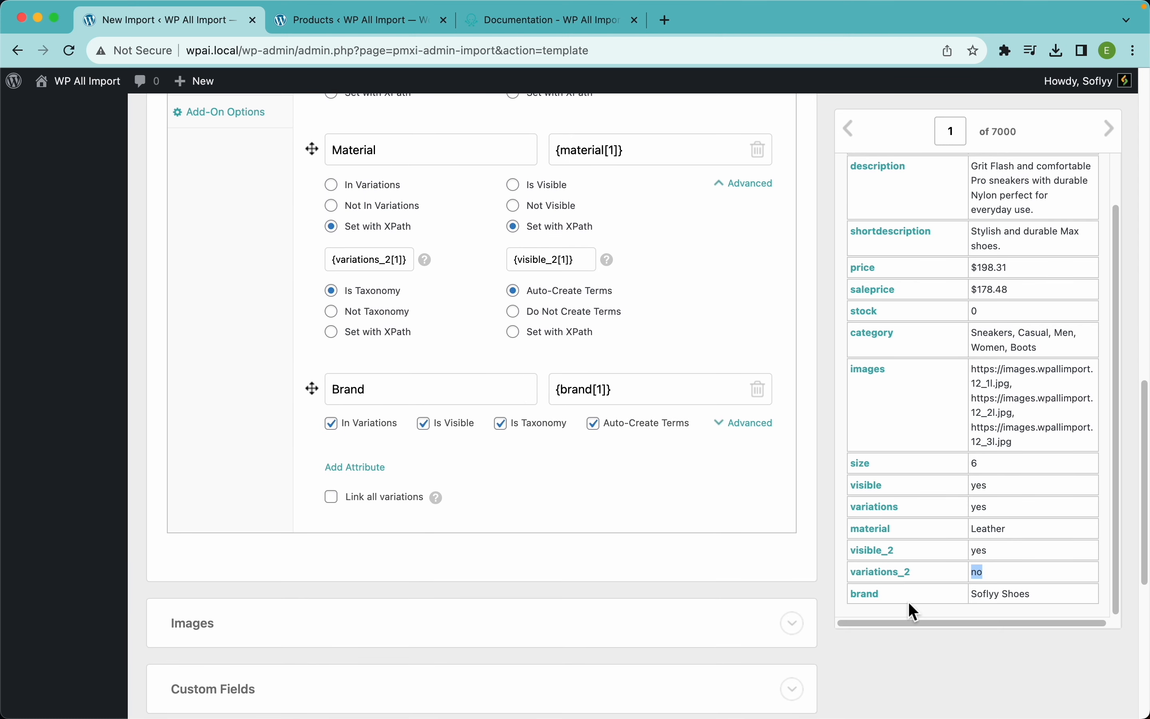
{"action": "left_click", "coordinate": [910, 604]}
{"action": "left_click", "coordinate": [343, 434]}
Review the In Variations and visibility XPath mappings of the Size and Material attributes against the record's element values
{"action": "scroll", "coordinate": [593, 457], "scroll_direction": "up", "scroll_amount": 5}
{"action": "scroll", "coordinate": [568, 327], "scroll_direction": "up", "scroll_amount": 1}
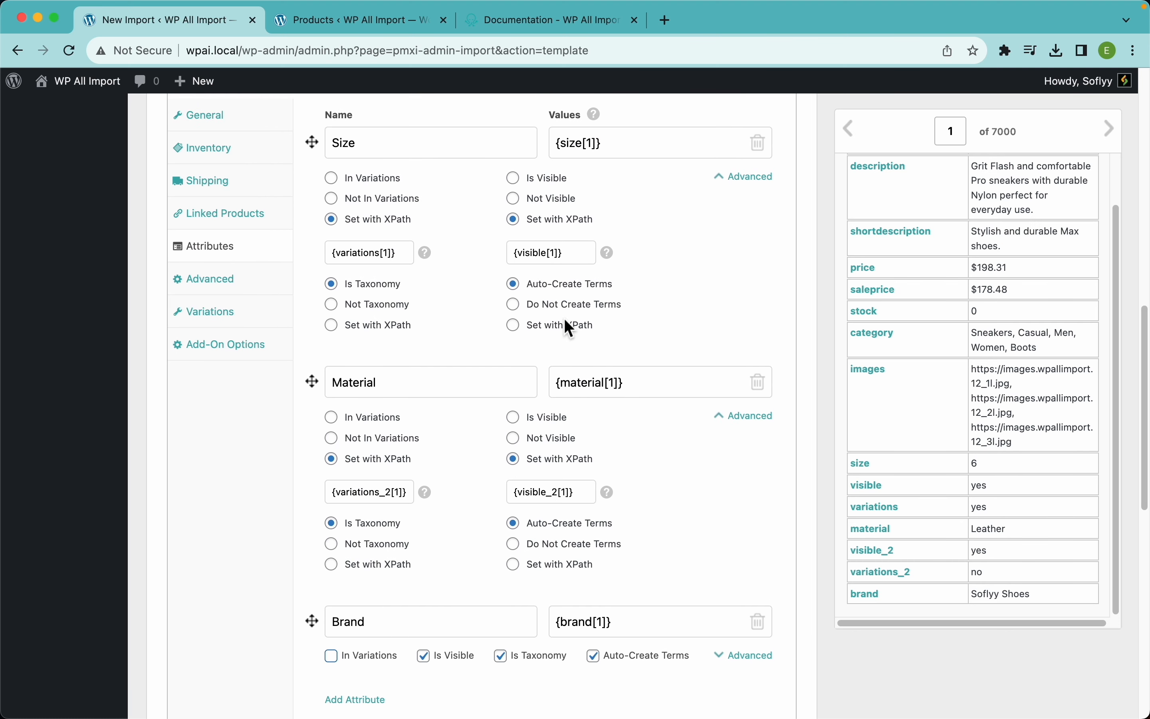
{"action": "scroll", "coordinate": [571, 410], "scroll_direction": "up", "scroll_amount": 1}
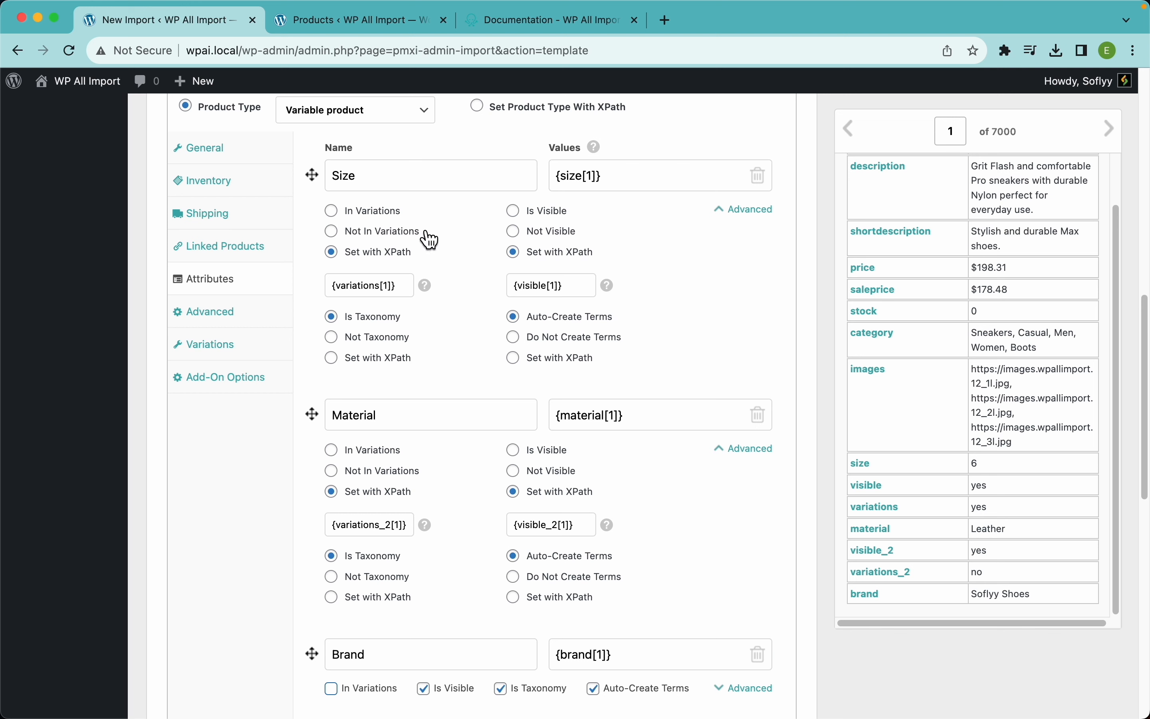
{"action": "triple_click", "coordinate": [382, 292]}
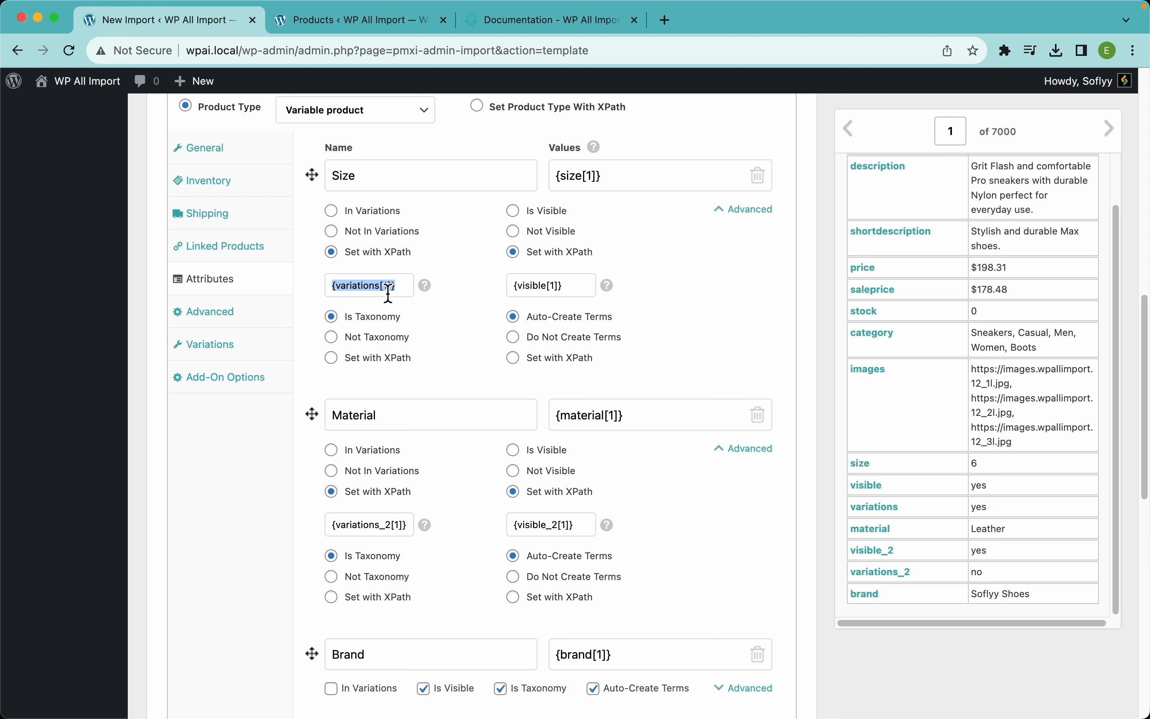
{"action": "left_click_drag", "start_coordinate": [570, 291], "coordinate": [498, 298]}
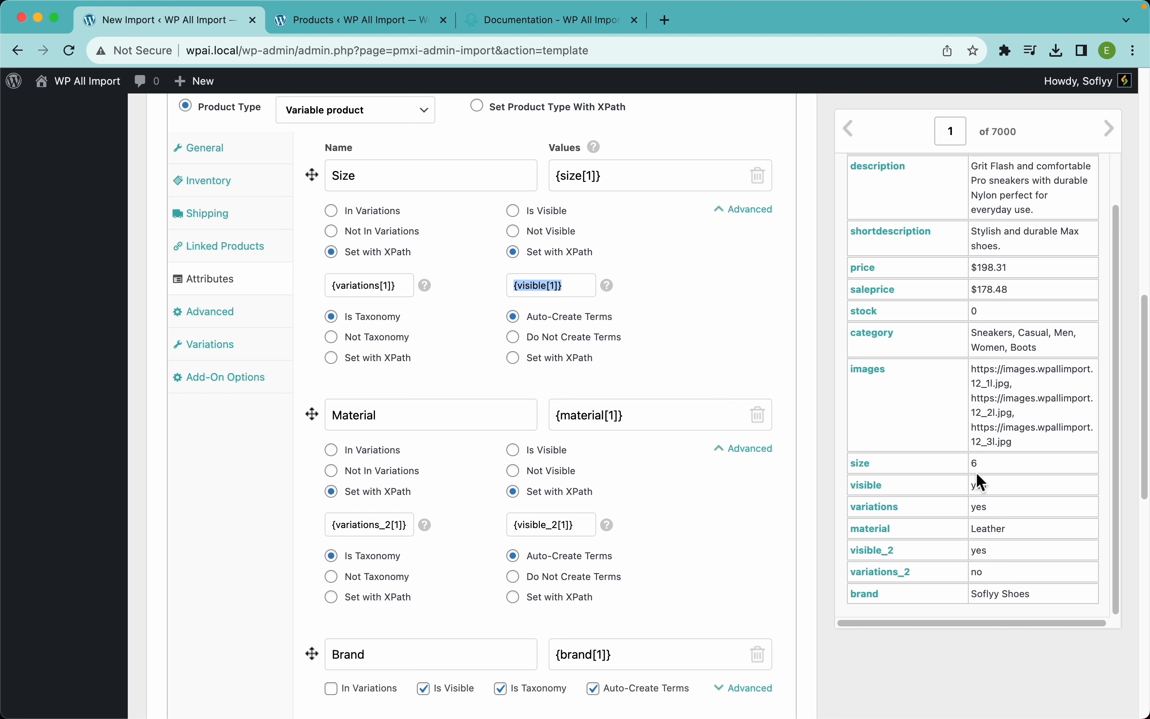
{"action": "left_click", "coordinate": [382, 530]}
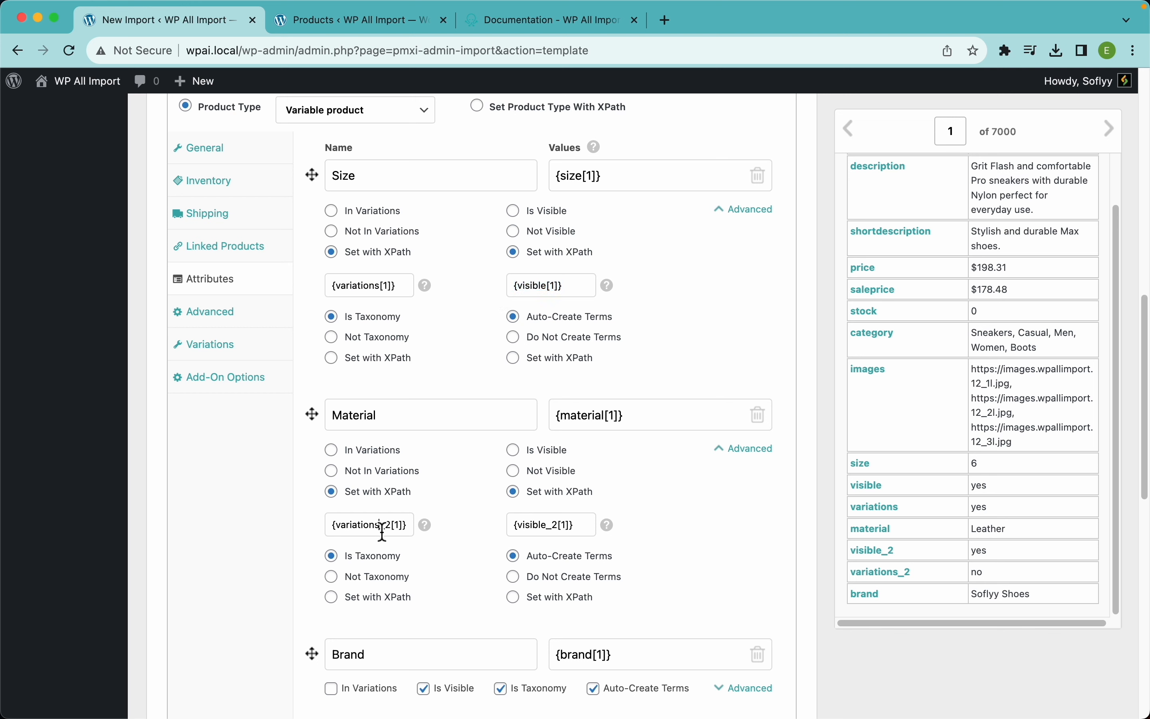
{"action": "triple_click", "coordinate": [382, 530]}
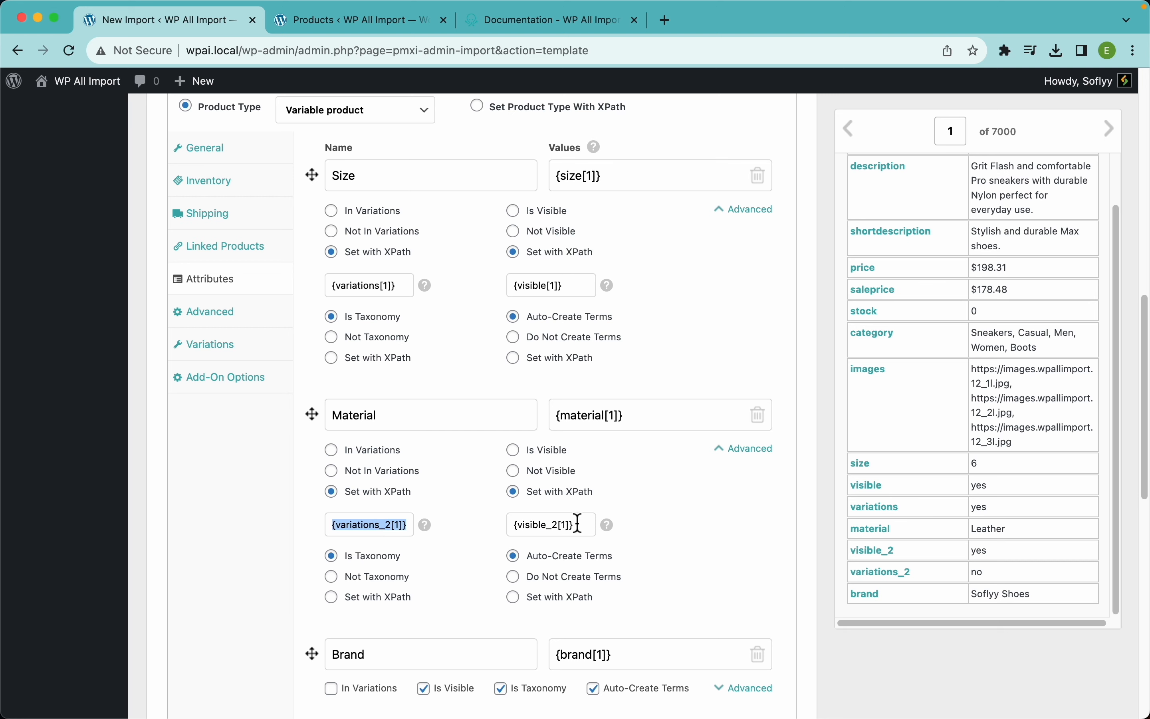
{"action": "left_click", "coordinate": [554, 527]}
{"action": "triple_click", "coordinate": [554, 527]}
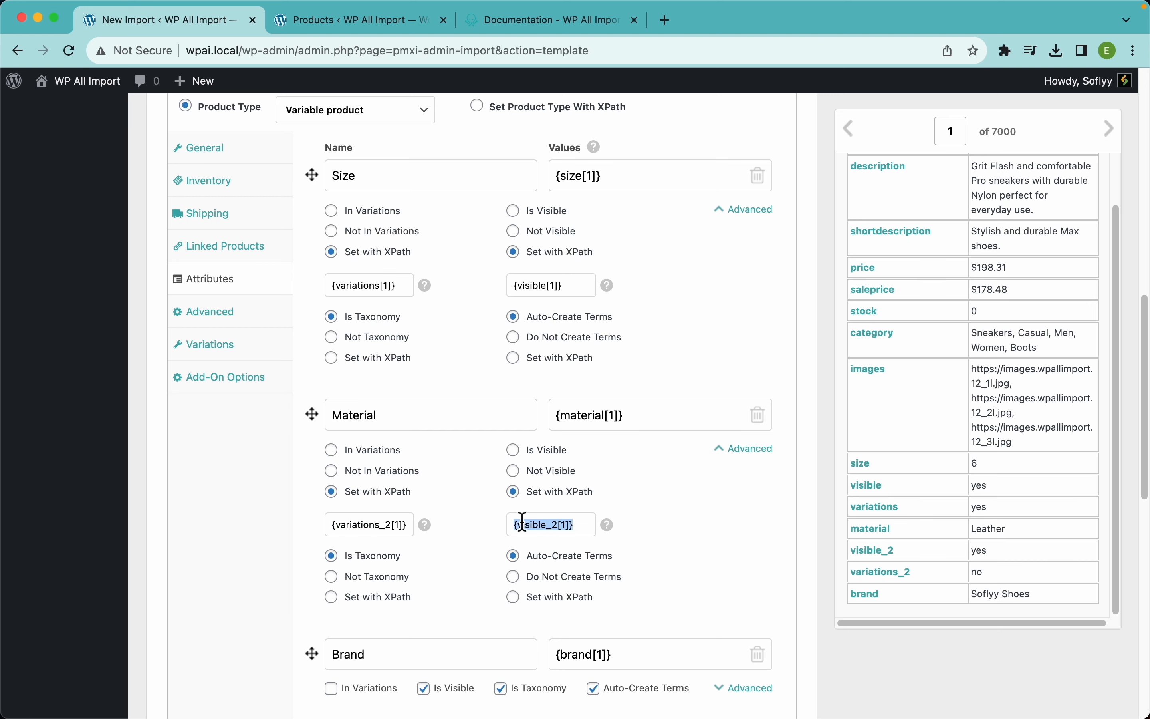
{"action": "scroll", "coordinate": [523, 523], "scroll_direction": "down", "scroll_amount": 3}
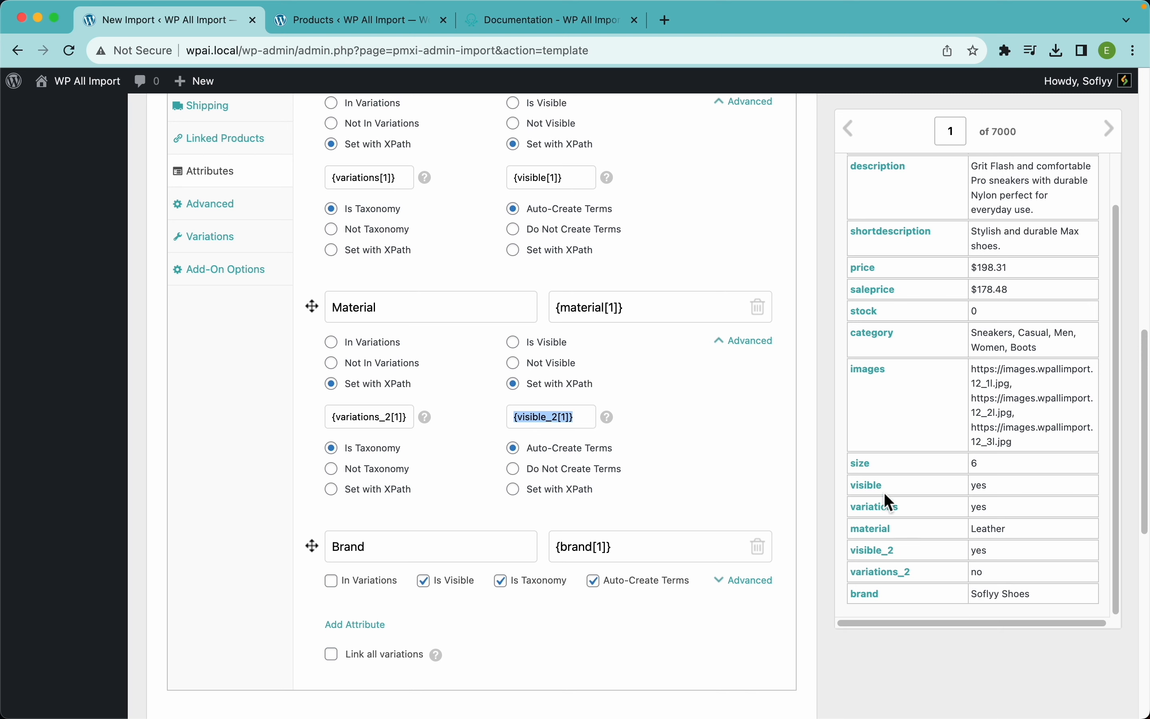
Open the Variations settings and check the titles of the first seven product rows in the shoes spreadsheet
{"action": "scroll", "coordinate": [550, 432], "scroll_direction": "up", "scroll_amount": 5}
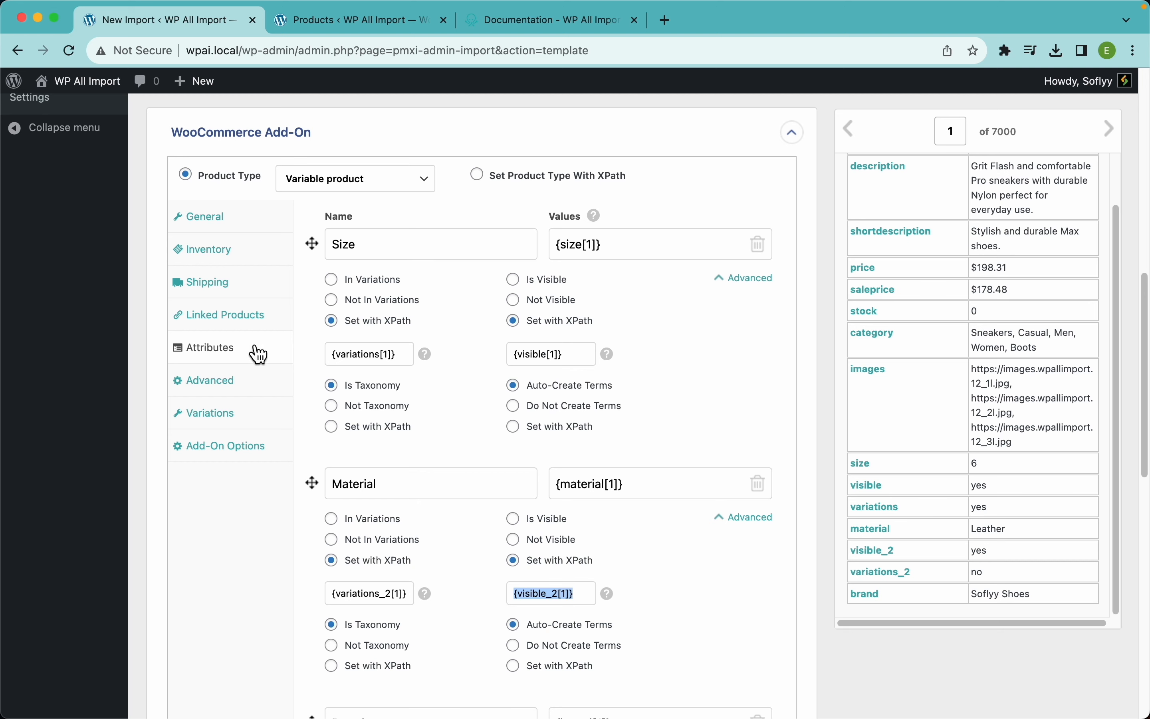
{"action": "left_click", "coordinate": [247, 419]}
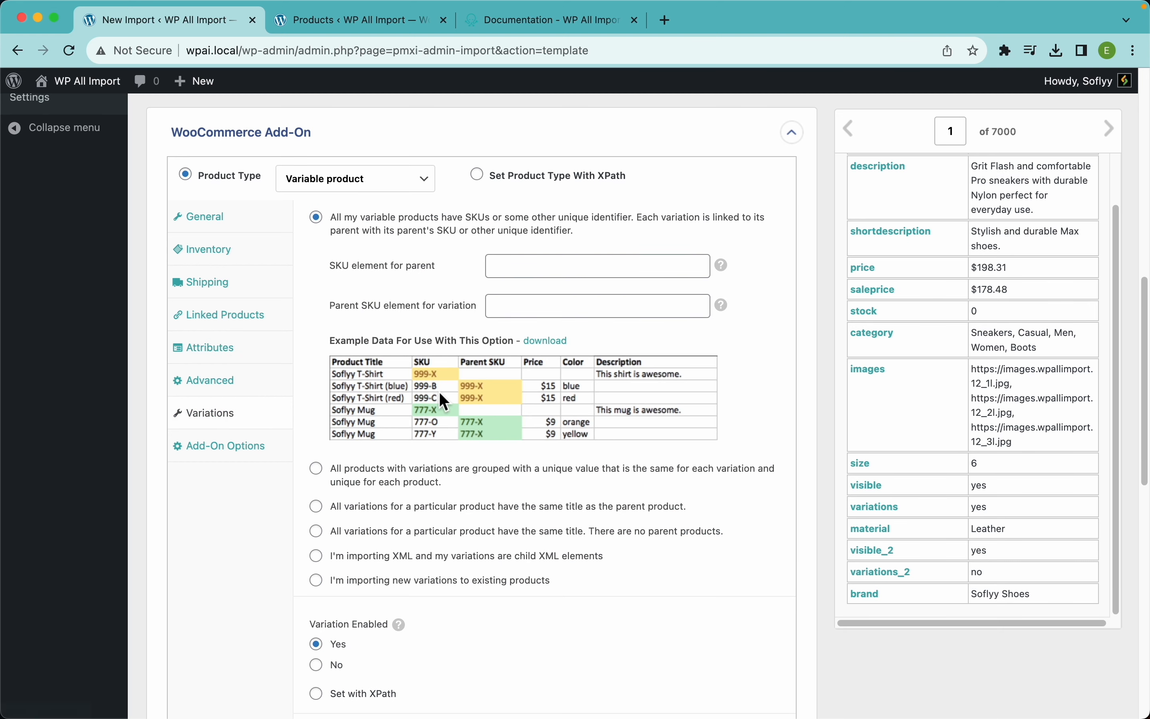
{"action": "scroll", "coordinate": [906, 383], "scroll_direction": "up", "scroll_amount": 2}
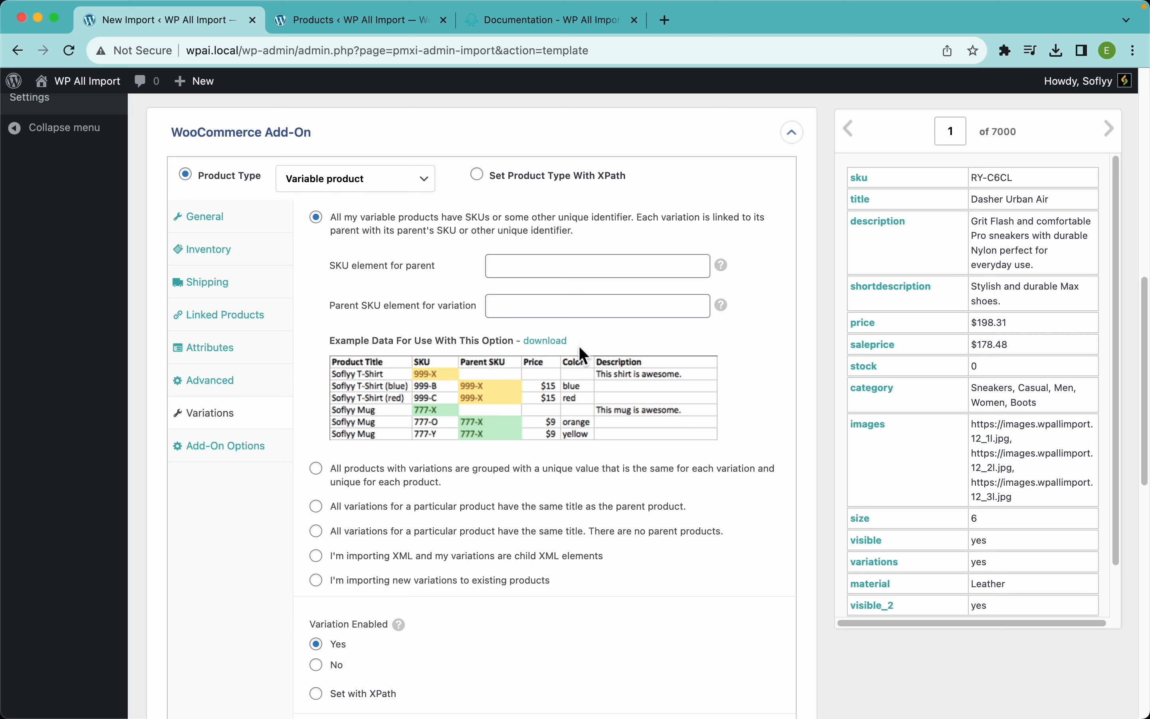
{"action": "key", "text": "super+Tab"}
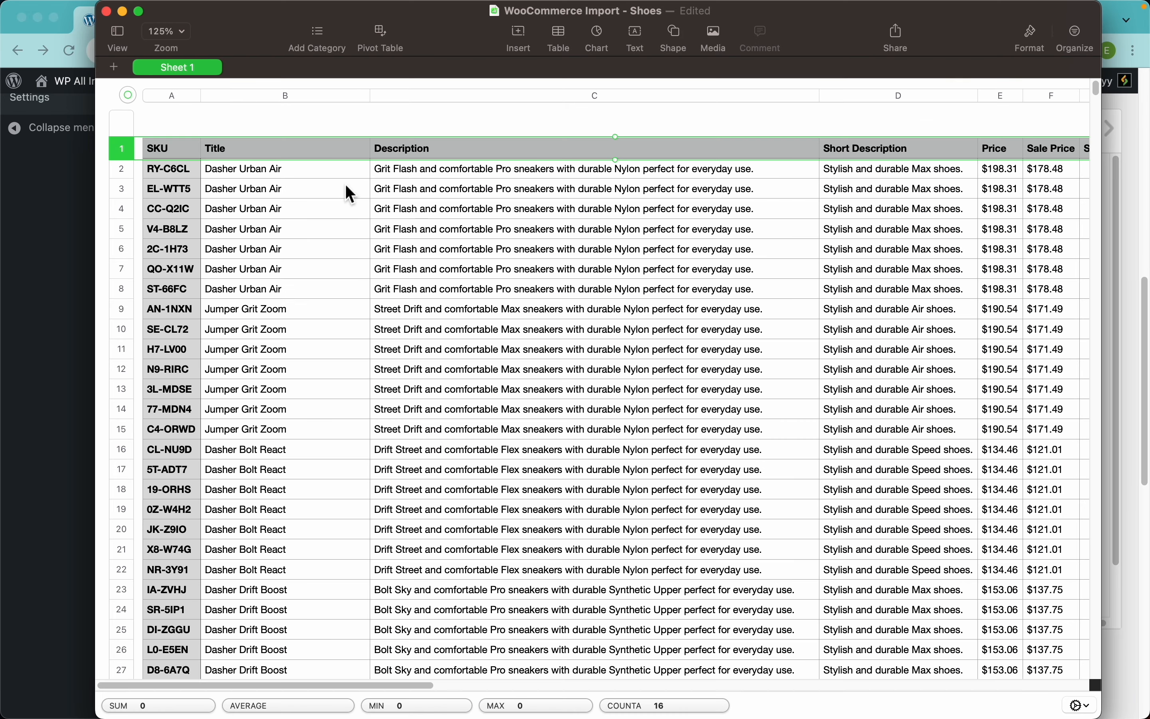
{"action": "left_click", "coordinate": [302, 198]}
{"action": "left_click_drag", "start_coordinate": [287, 168], "coordinate": [270, 289]}
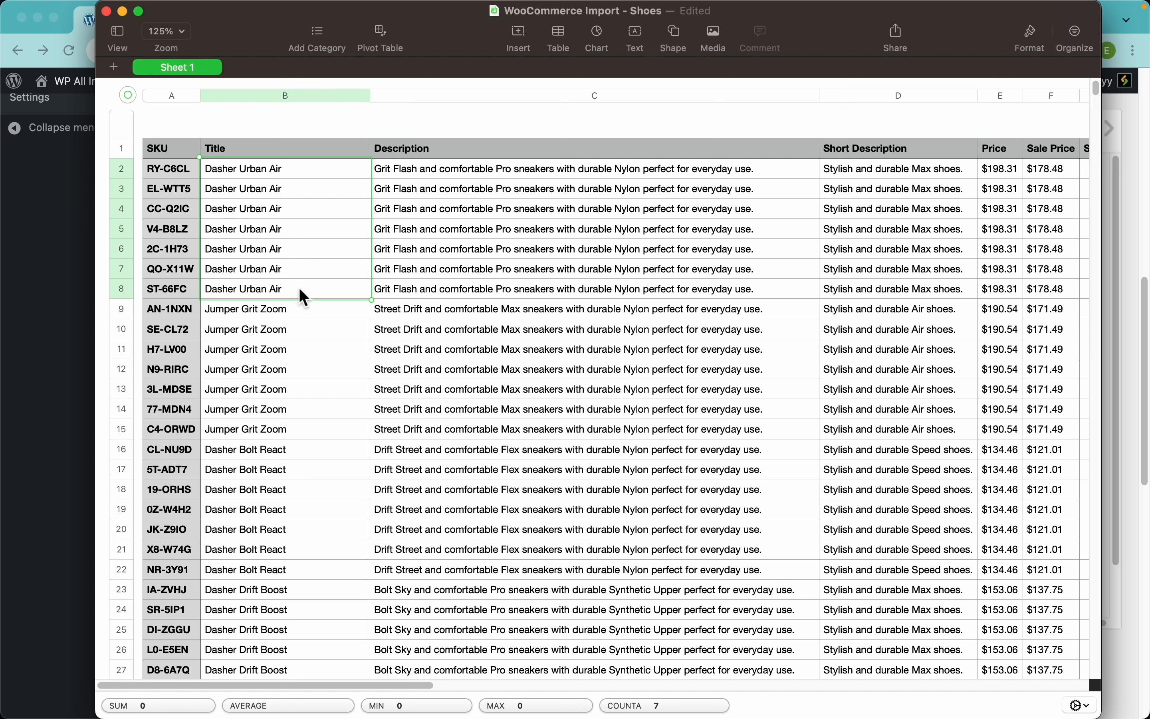
{"action": "key", "text": "super+Tab"}
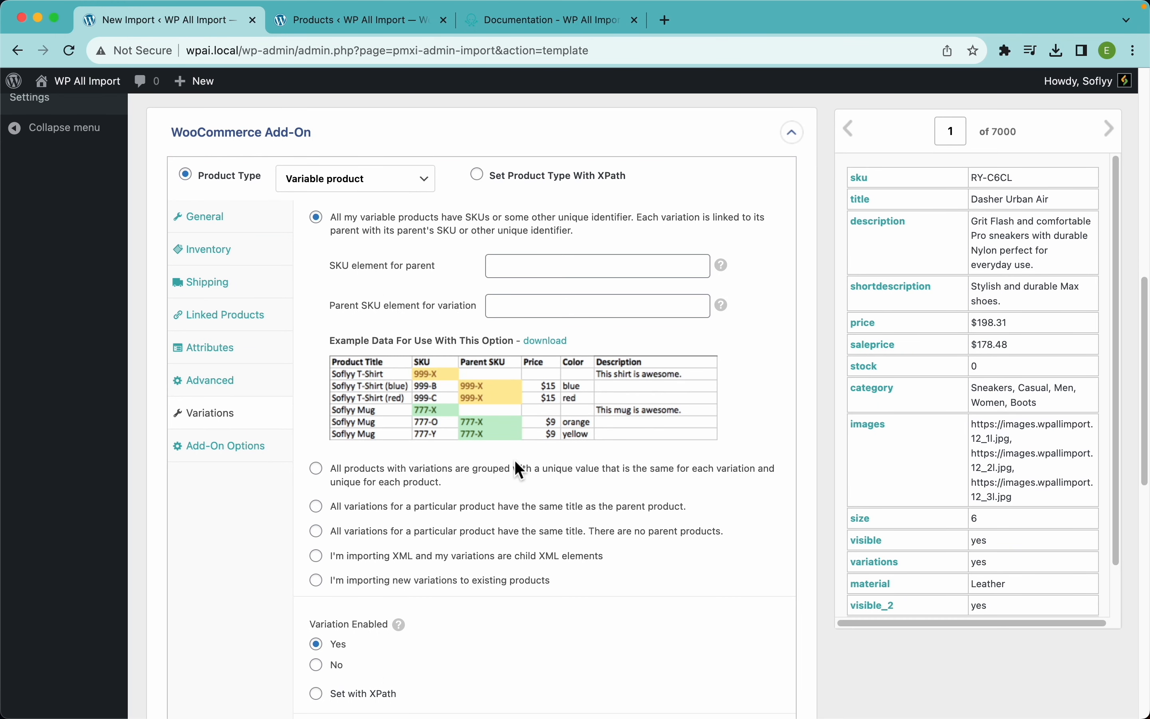
Choose the variation structure where all variations for a particular product have the same title and there are no parent products
{"action": "scroll", "coordinate": [518, 469], "scroll_direction": "down", "scroll_amount": 3}
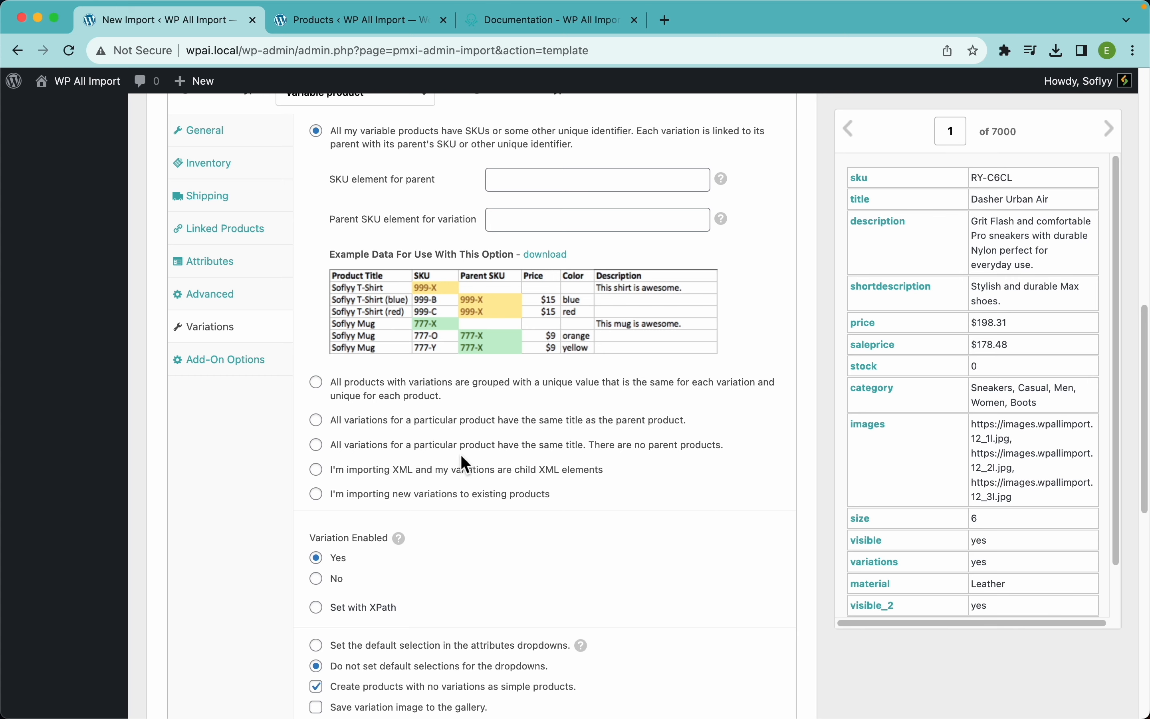
{"action": "left_click", "coordinate": [416, 447]}
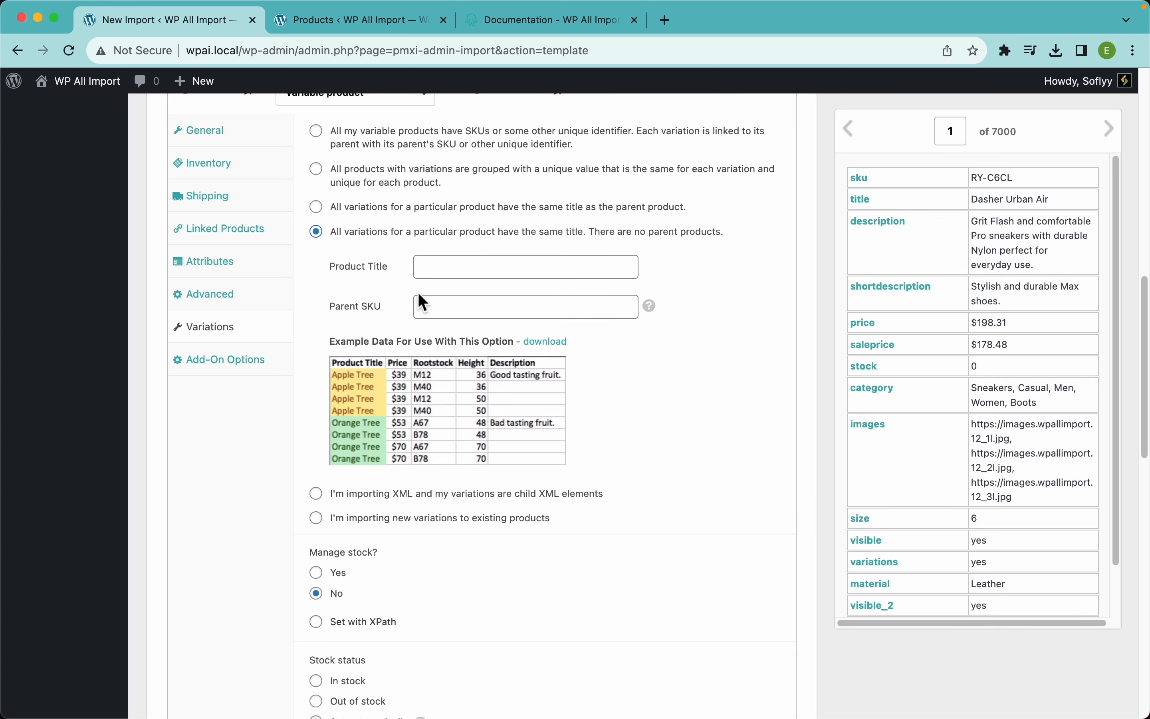
{"action": "scroll", "coordinate": [418, 292], "scroll_direction": "up", "scroll_amount": 5}
{"action": "scroll", "coordinate": [418, 292], "scroll_direction": "down", "scroll_amount": 1}
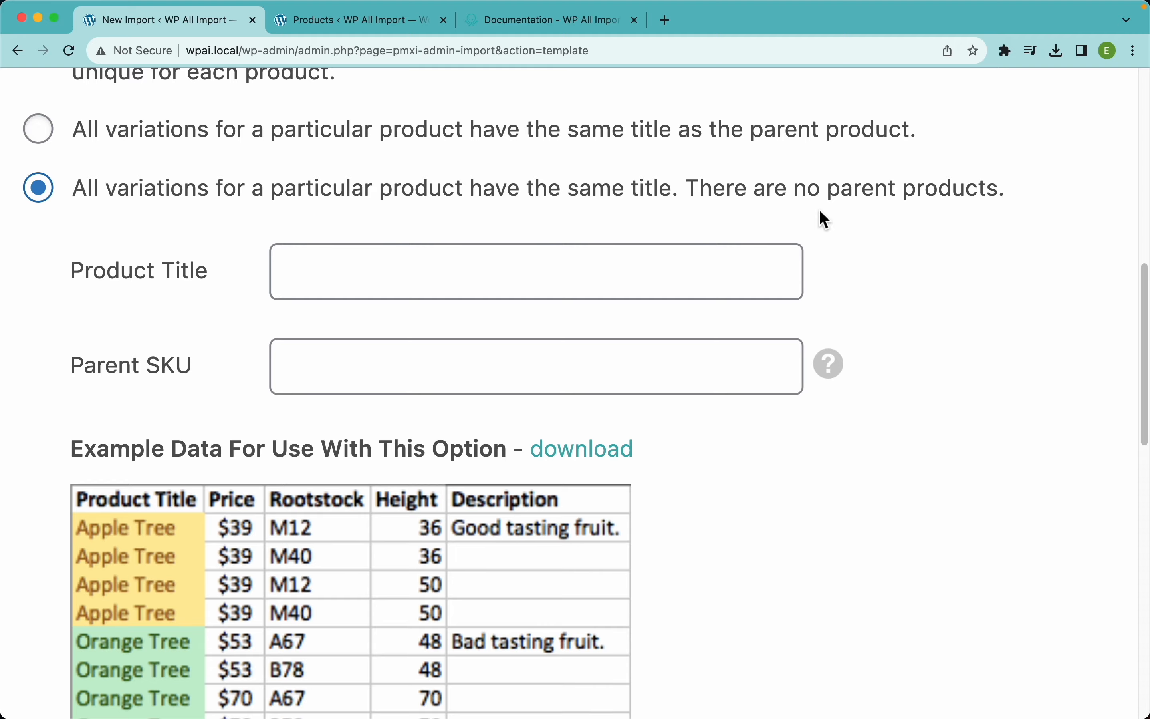
Check the shoes spreadsheet's rows for parent products and map the title element to the variations' Product Title
{"action": "key", "text": "super+Tab"}
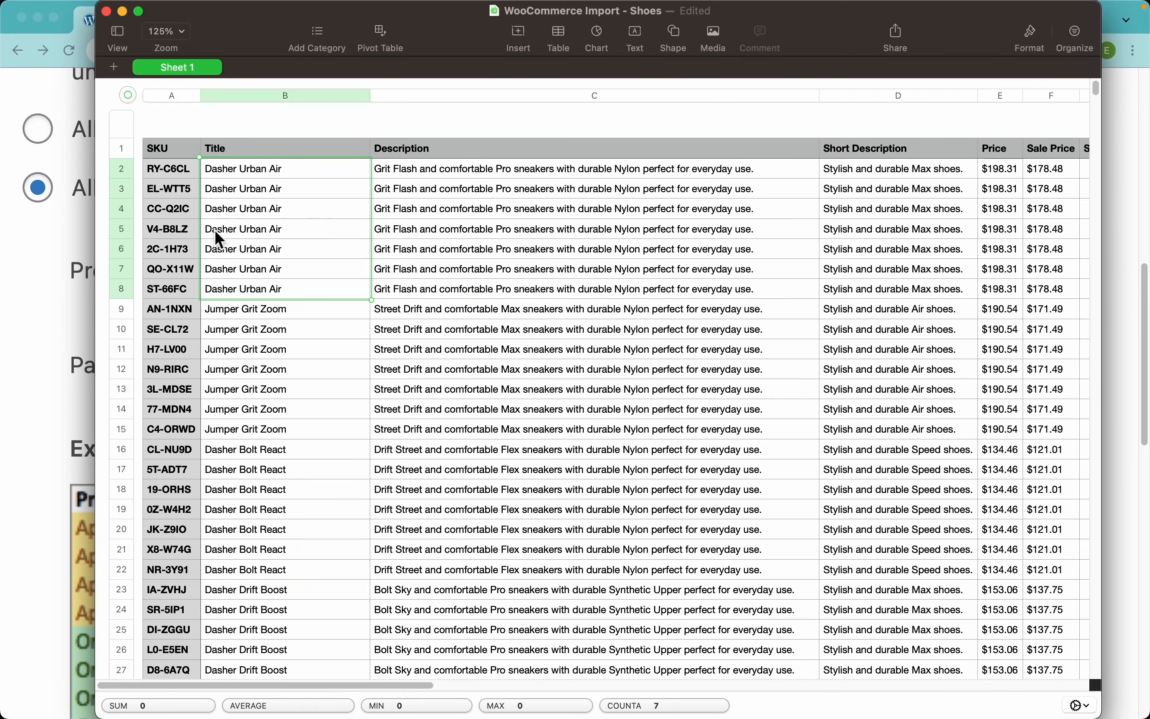
{"action": "scroll", "coordinate": [600, 195], "scroll_direction": "right", "scroll_amount": 10}
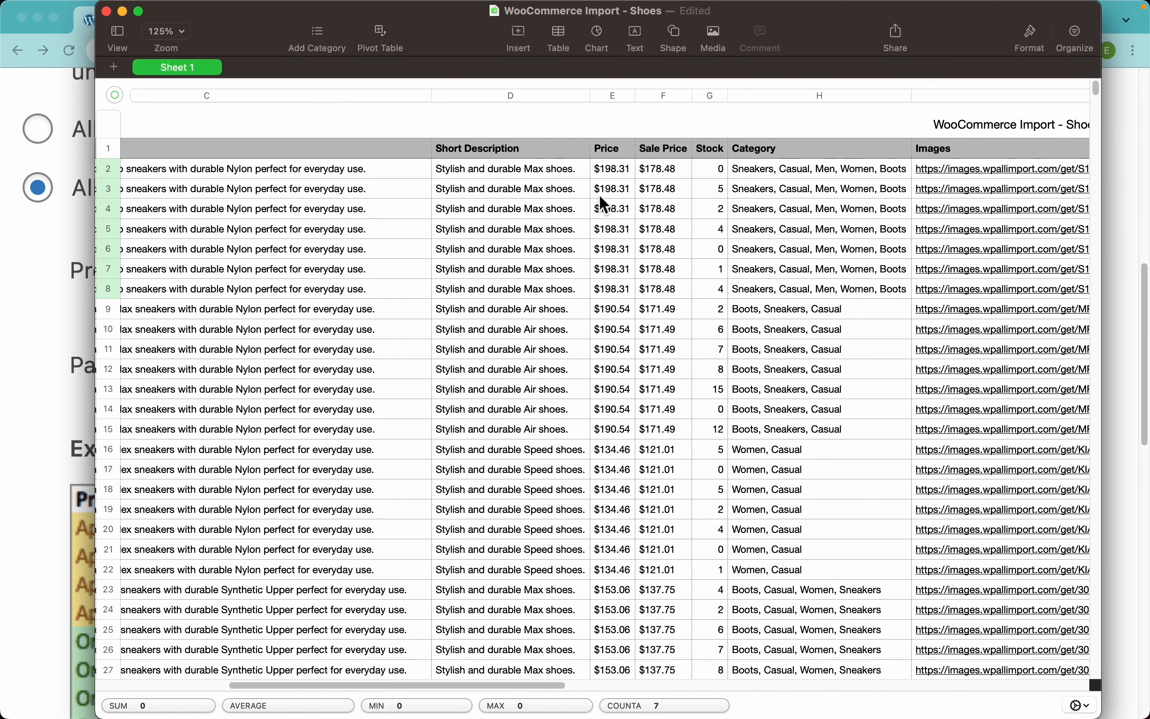
{"action": "scroll", "coordinate": [600, 196], "scroll_direction": "left", "scroll_amount": 10}
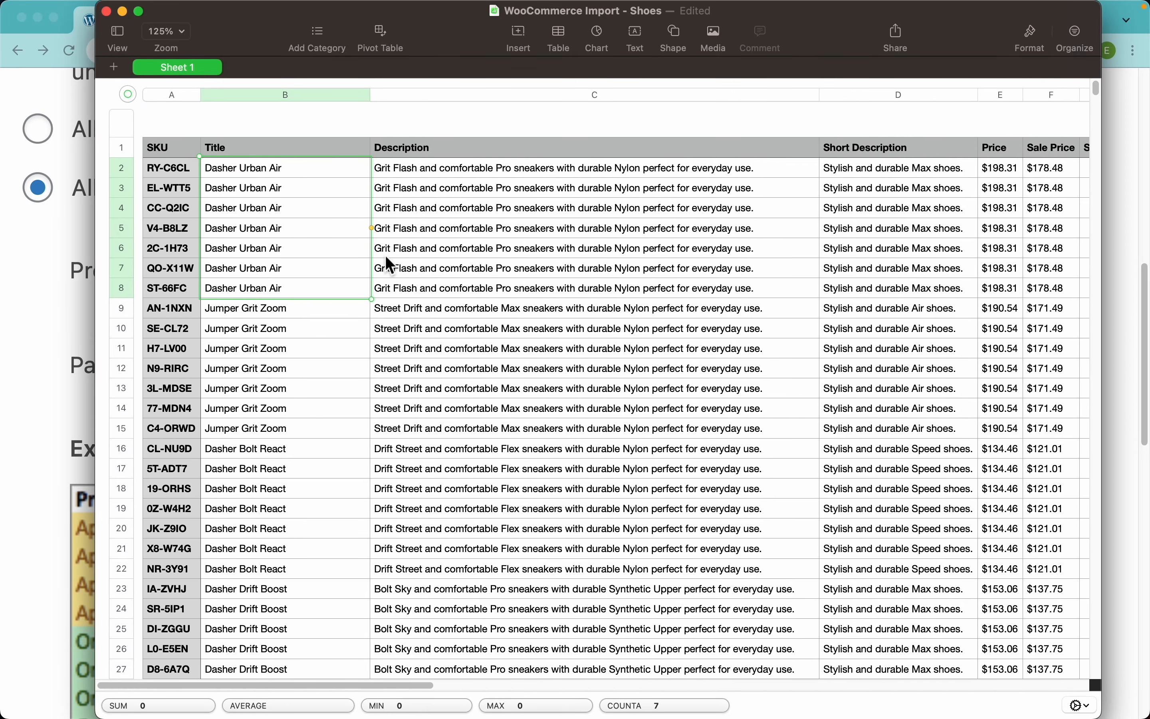
{"action": "key", "text": "super+Tab"}
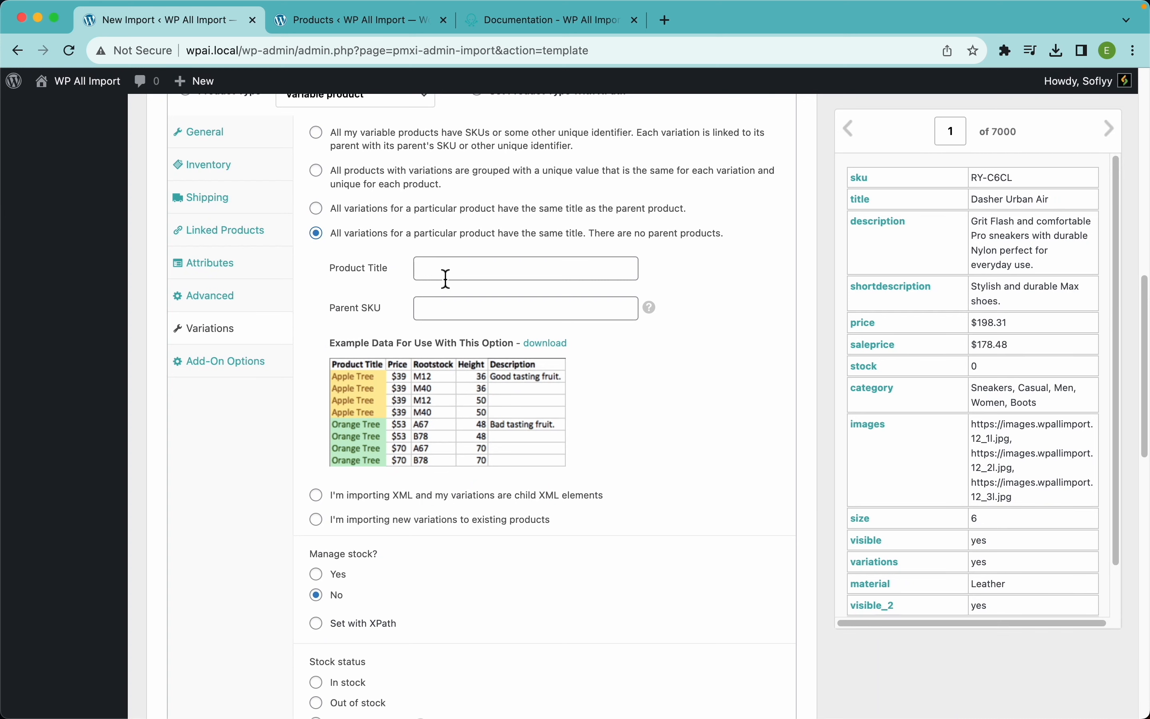
{"action": "left_click_drag", "start_coordinate": [862, 200], "coordinate": [625, 278]}
{"action": "mouse_move", "coordinate": [655, 314]}
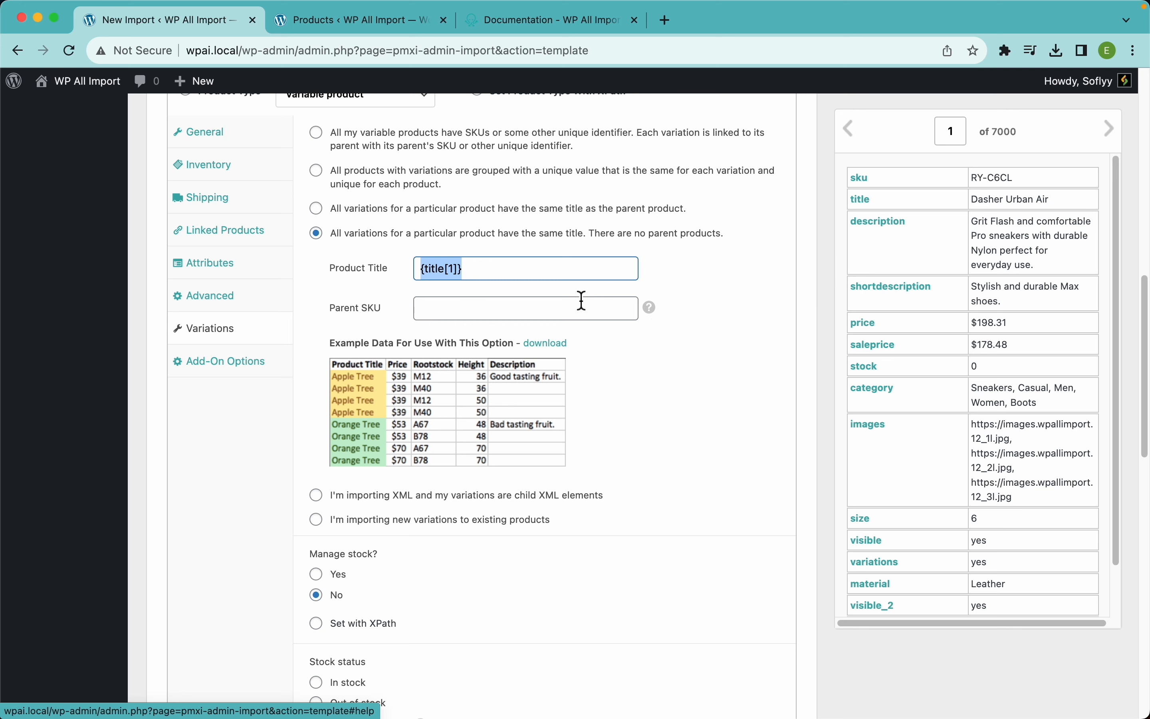
Check the general SKU mapping, enable stock management for the variations and map the stock element to Stock Qty
{"action": "left_click", "coordinate": [236, 135]}
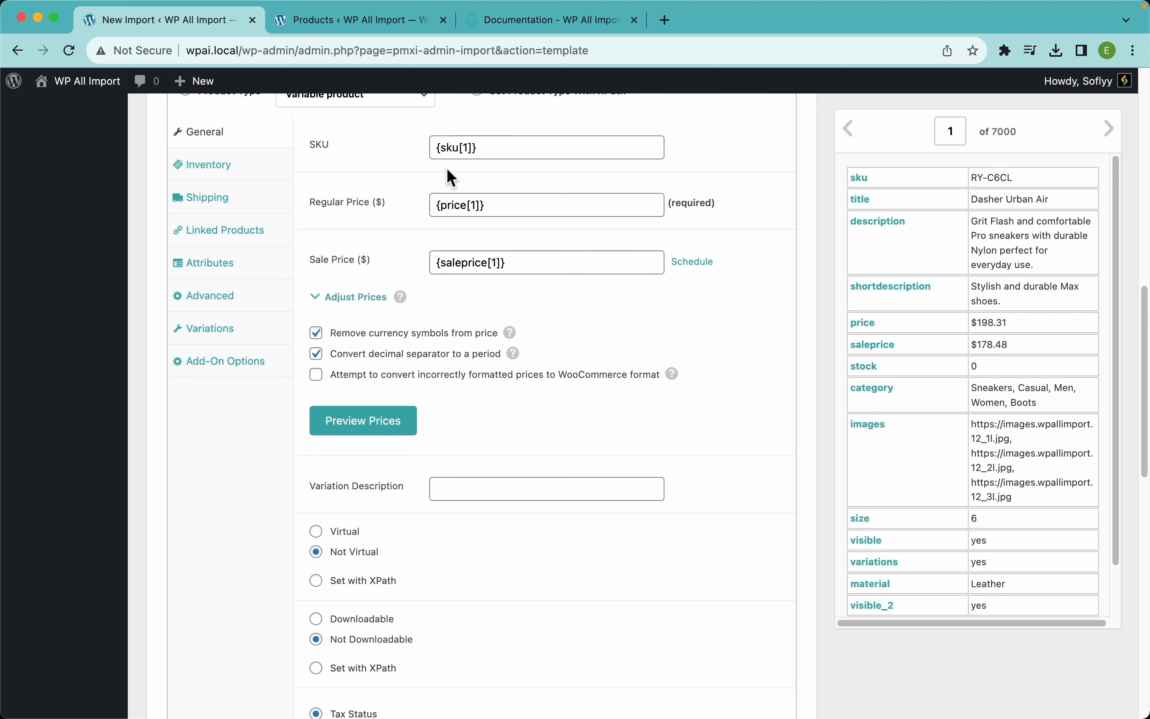
{"action": "left_click", "coordinate": [232, 334]}
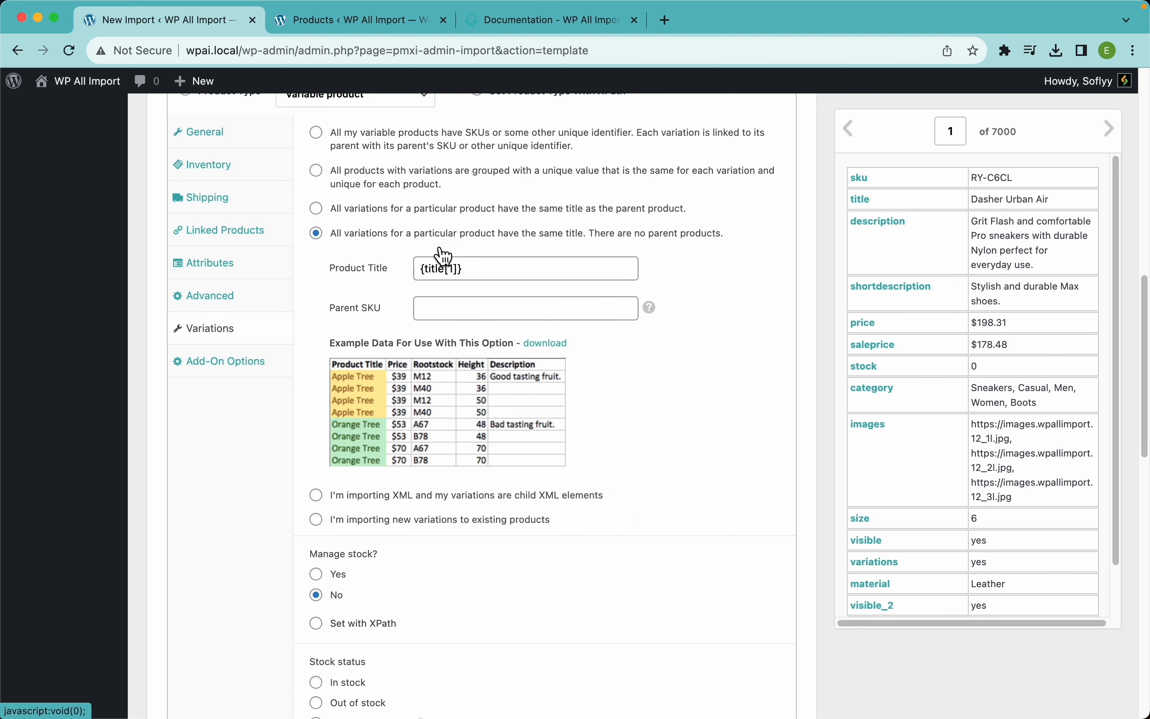
{"action": "scroll", "coordinate": [578, 475], "scroll_direction": "down", "scroll_amount": 6}
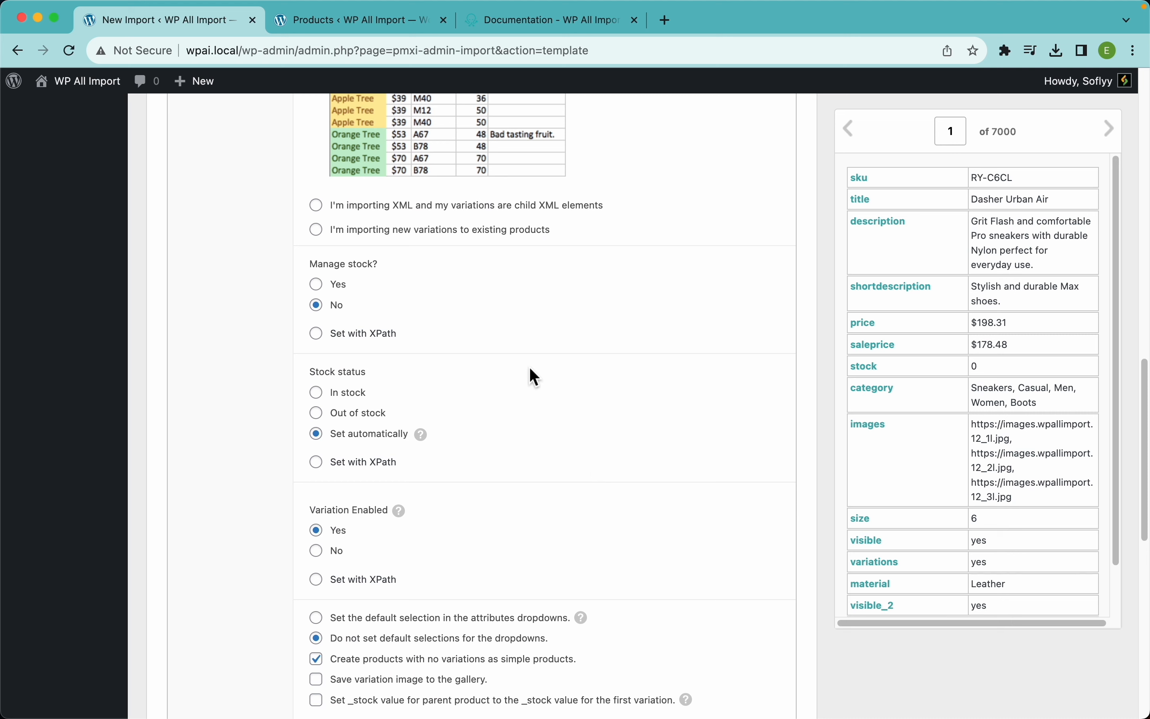
{"action": "left_click", "coordinate": [319, 287]}
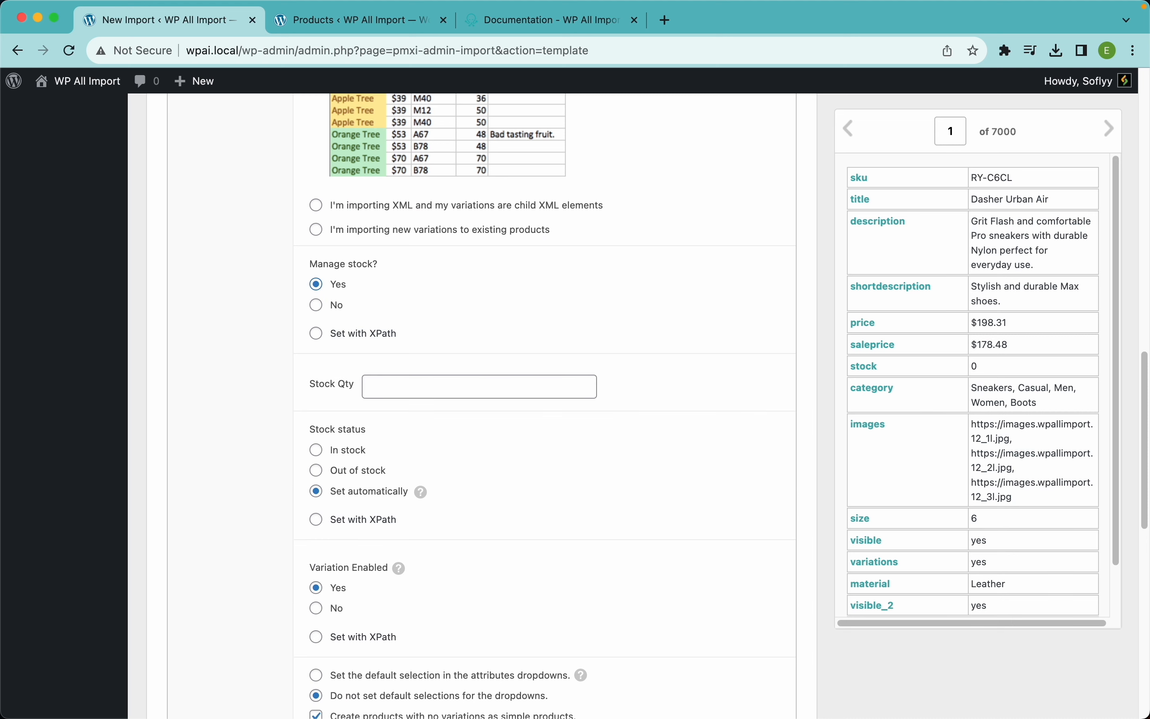
{"action": "left_click_drag", "start_coordinate": [870, 374], "coordinate": [509, 395]}
Review the variations' stock status, Variation Enabled and default selection options
{"action": "scroll", "coordinate": [482, 447], "scroll_direction": "down", "scroll_amount": 3}
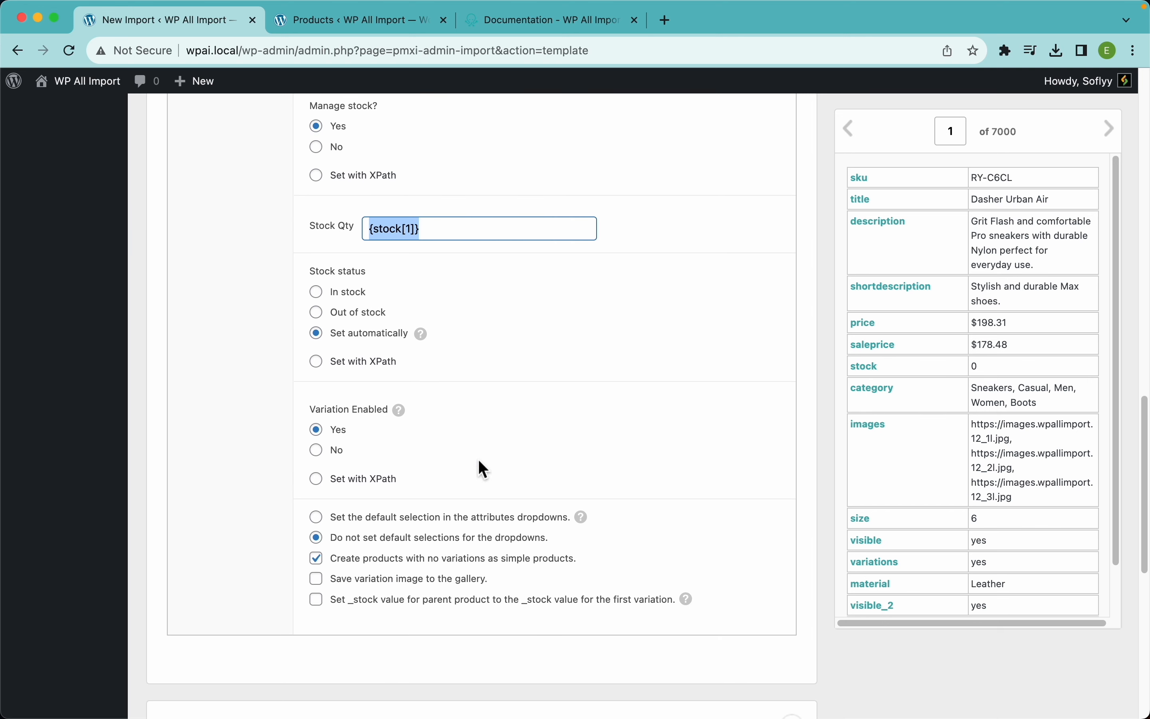
{"action": "mouse_move", "coordinate": [430, 342]}
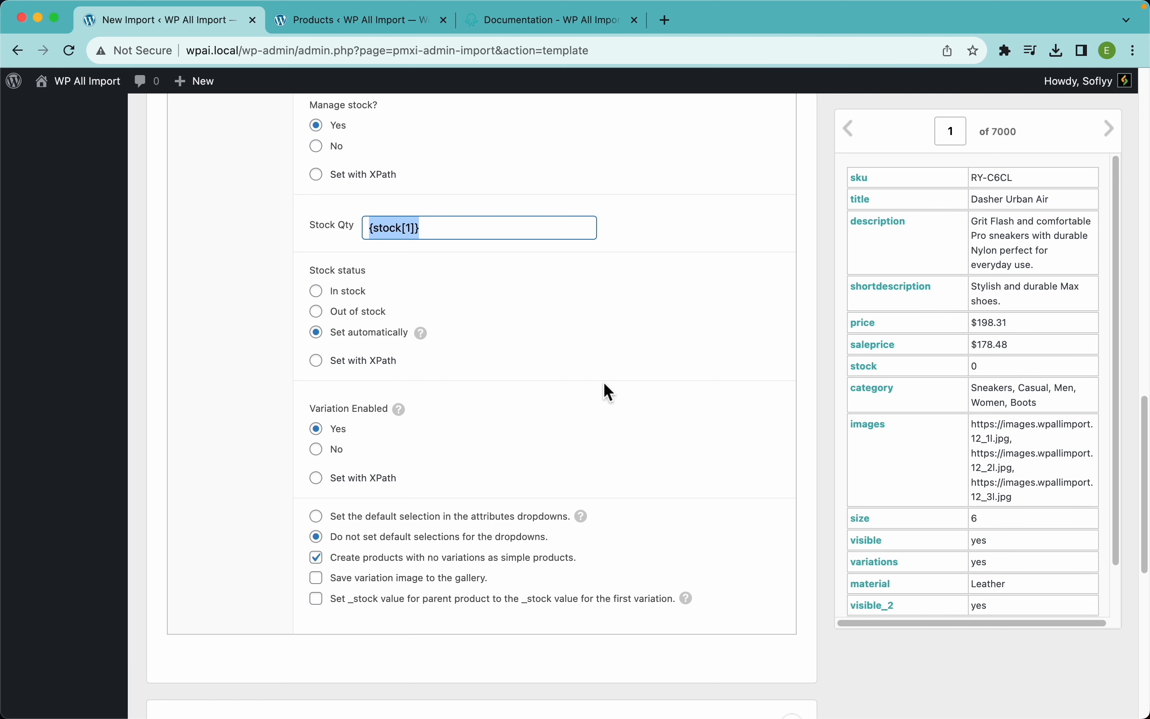
{"action": "scroll", "coordinate": [607, 391], "scroll_direction": "down", "scroll_amount": 4}
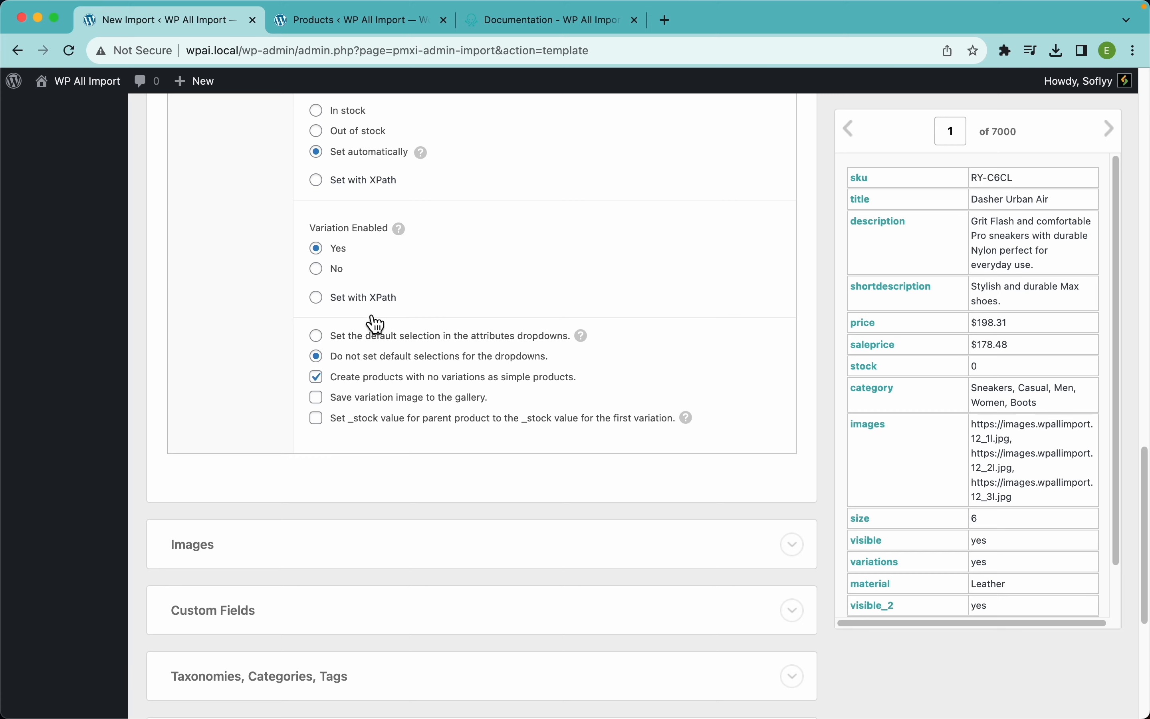
{"action": "scroll", "coordinate": [415, 307], "scroll_direction": "up", "scroll_amount": 10}
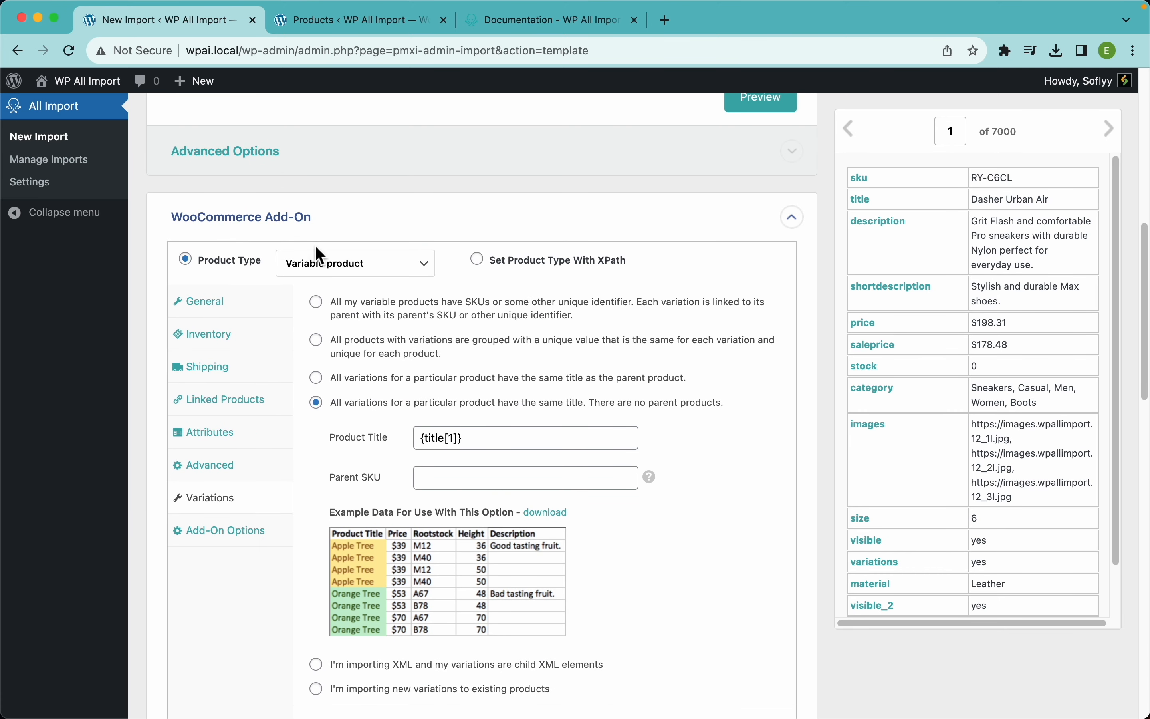
{"action": "scroll", "coordinate": [333, 447], "scroll_direction": "down", "scroll_amount": 8}
{"action": "scroll", "coordinate": [337, 471], "scroll_direction": "down", "scroll_amount": 15}
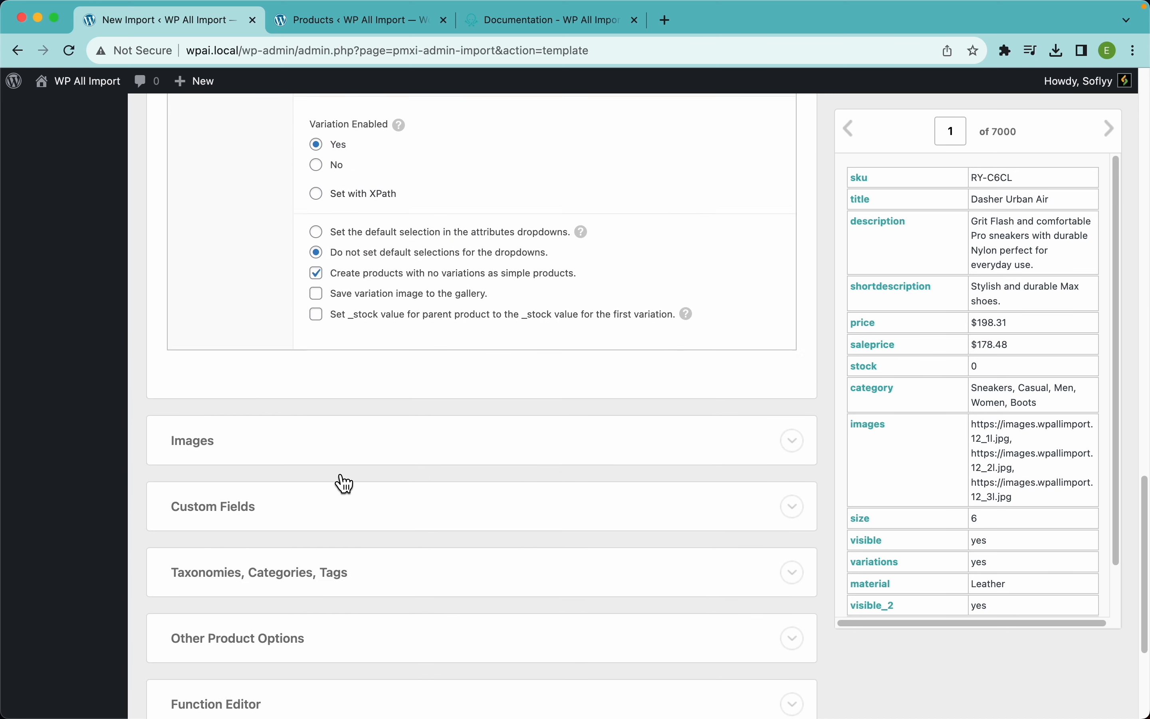
Check the separator between the record's image URLs and map the images element to the Download images hosted elsewhere field
{"action": "left_click", "coordinate": [209, 250]}
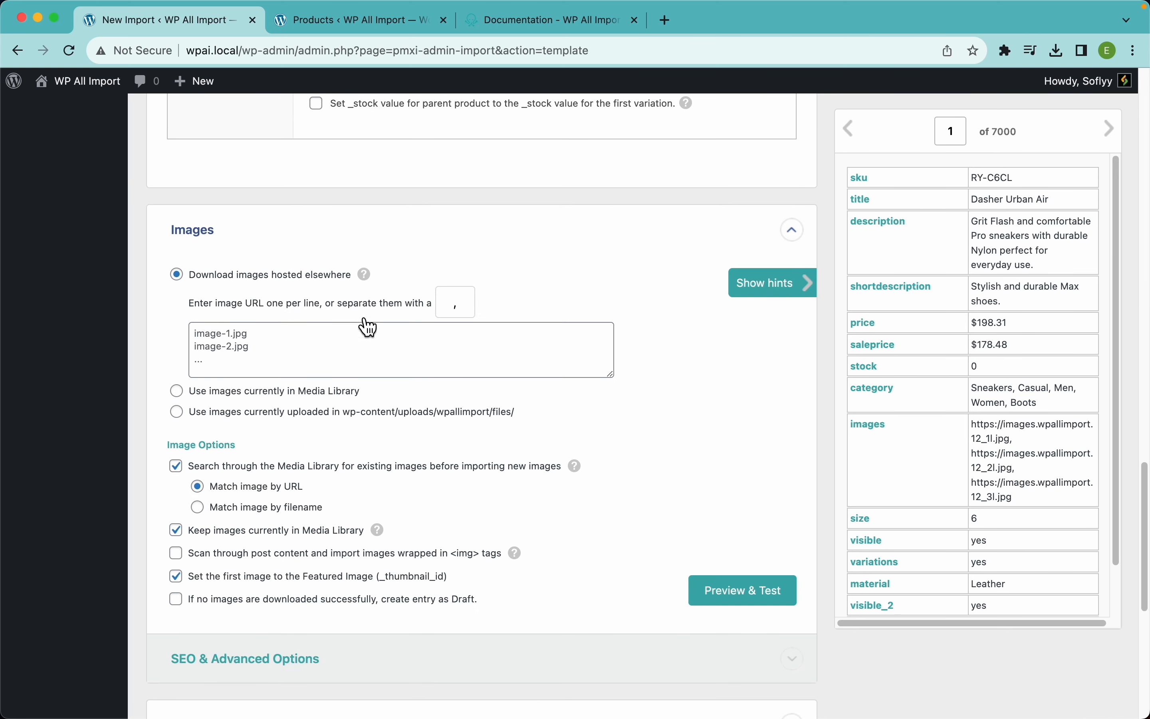
{"action": "scroll", "coordinate": [363, 321], "scroll_direction": "down", "scroll_amount": 1}
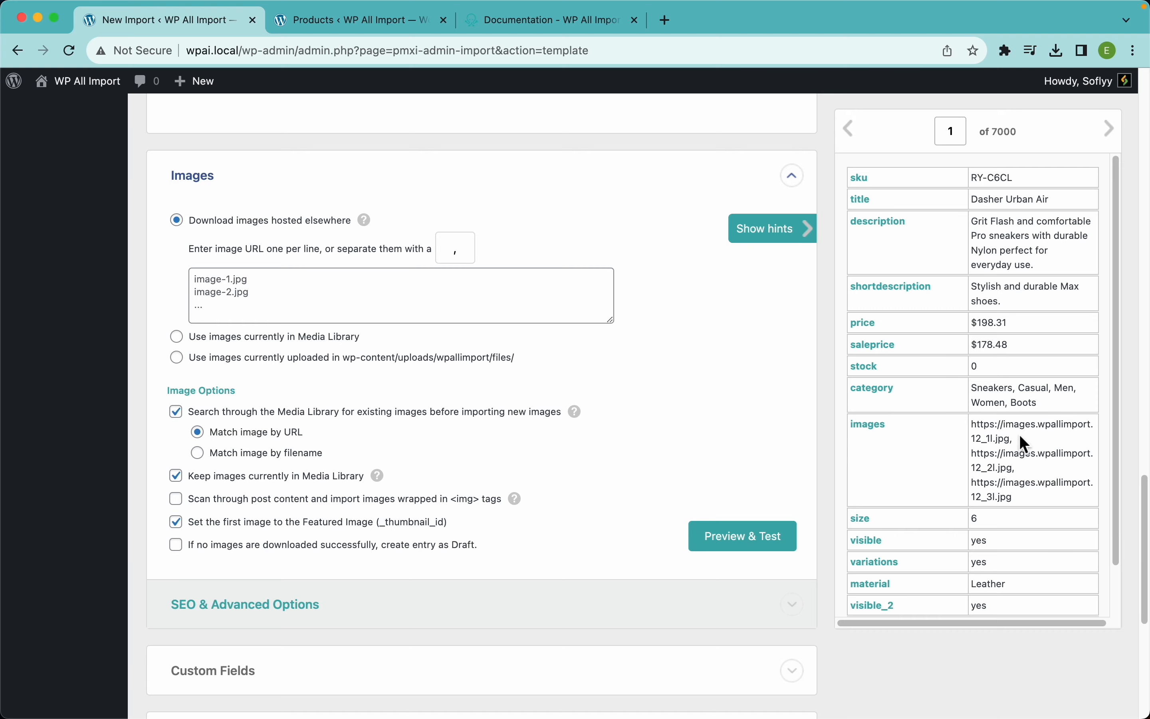
{"action": "scroll", "coordinate": [1028, 443], "scroll_direction": "up", "scroll_amount": 5}
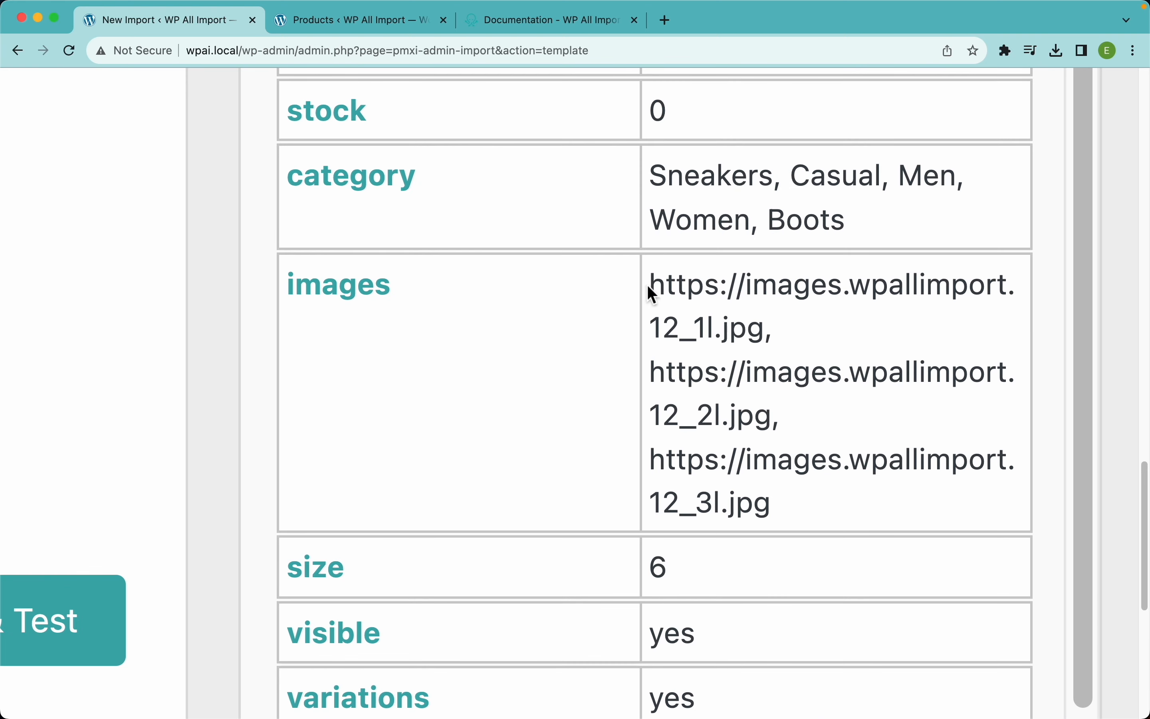
{"action": "left_click_drag", "start_coordinate": [653, 288], "coordinate": [763, 335]}
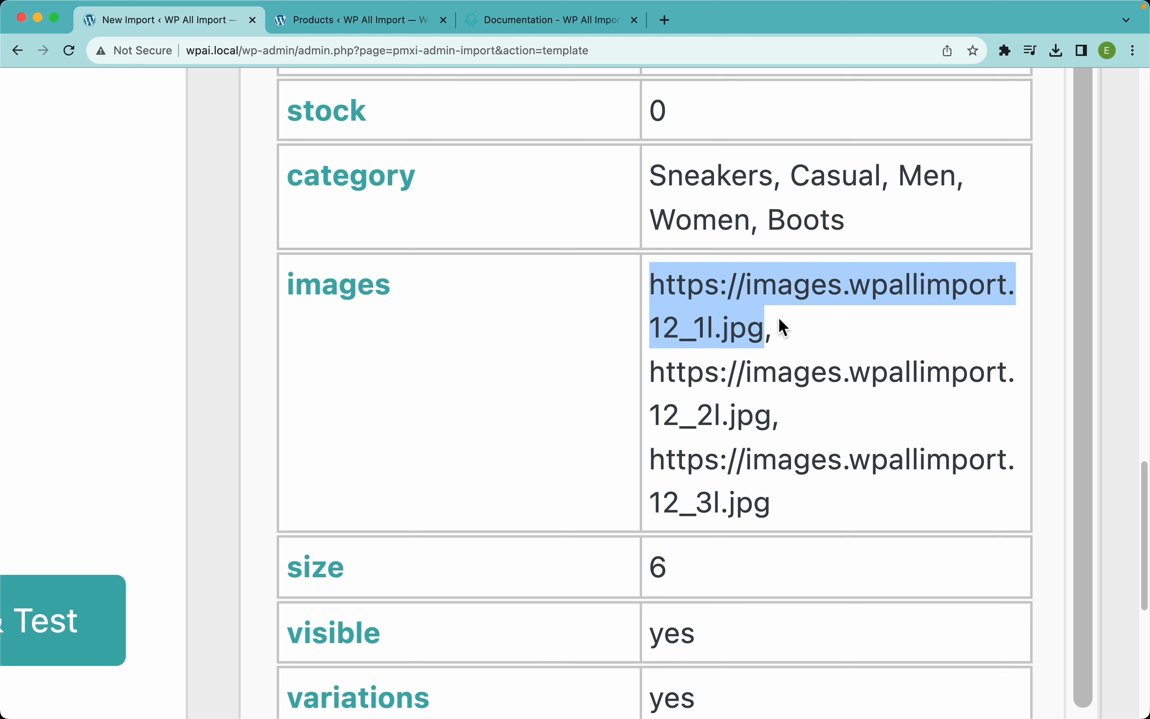
{"action": "double_click", "coordinate": [779, 331]}
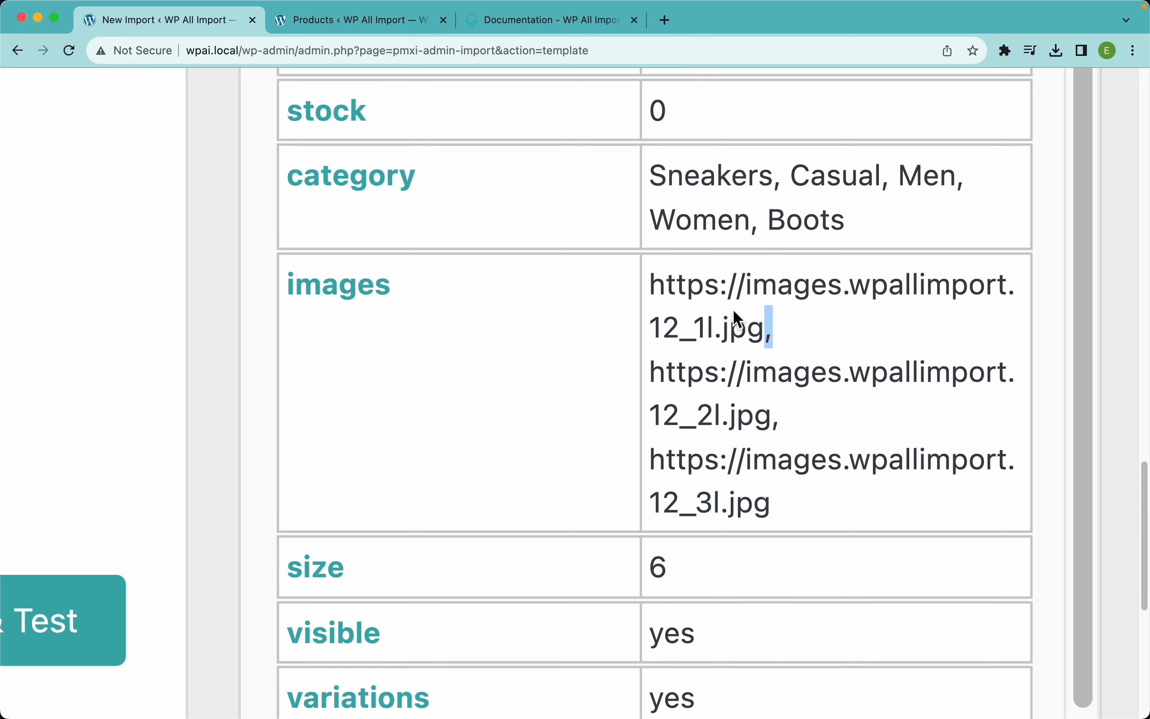
{"action": "scroll", "coordinate": [733, 309], "scroll_direction": "down", "scroll_amount": 5}
{"action": "scroll", "coordinate": [734, 310], "scroll_direction": "up", "scroll_amount": 2}
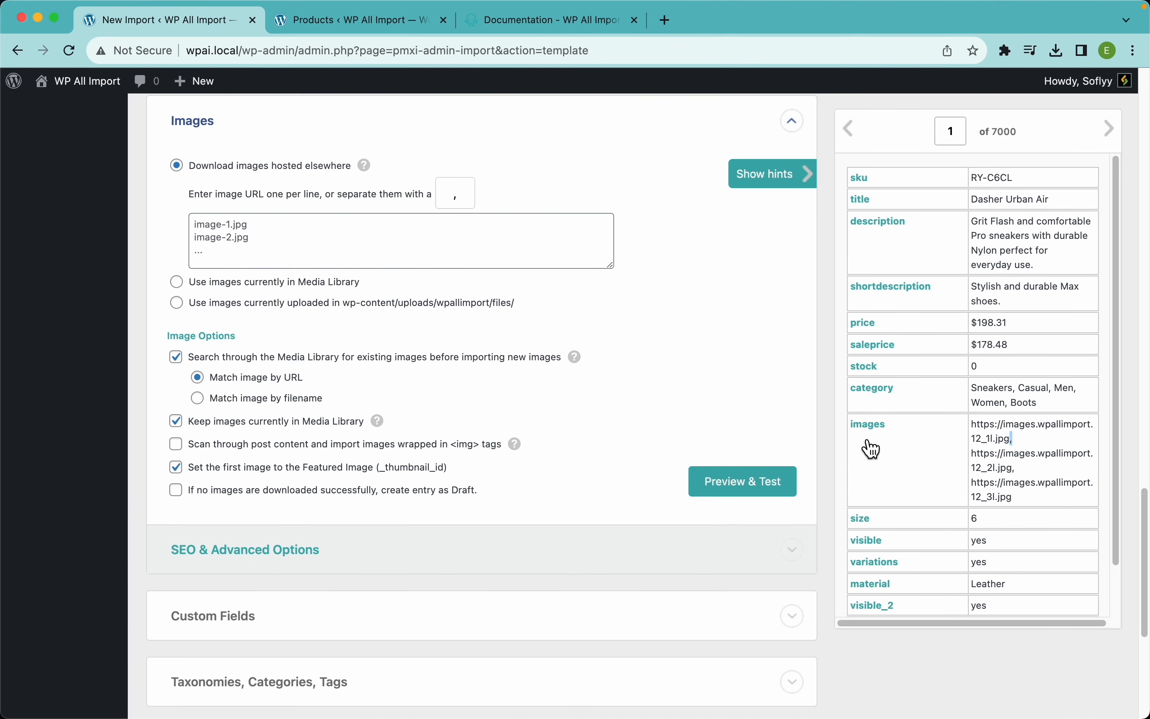
{"action": "left_click_drag", "start_coordinate": [876, 436], "coordinate": [578, 249]}
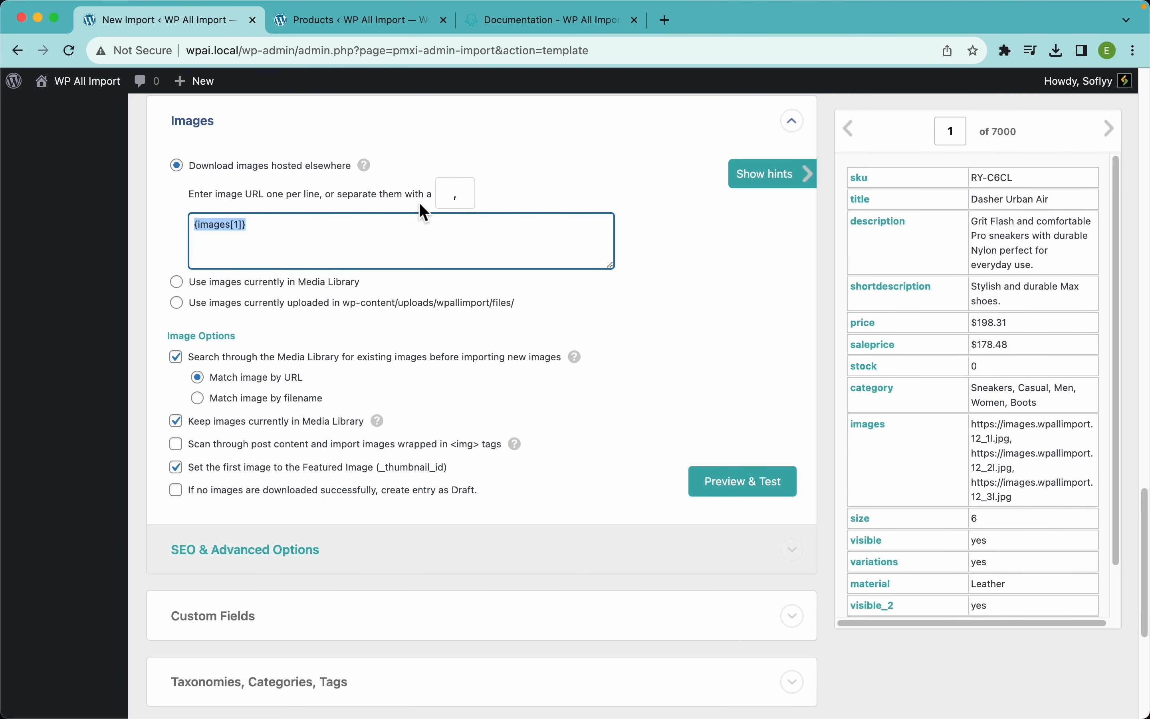
Preview the first record's images and test their download, and review the options for matching existing Media Library images
{"action": "left_click", "coordinate": [735, 482]}
{"action": "scroll", "coordinate": [411, 390], "scroll_direction": "down", "scroll_amount": 2}
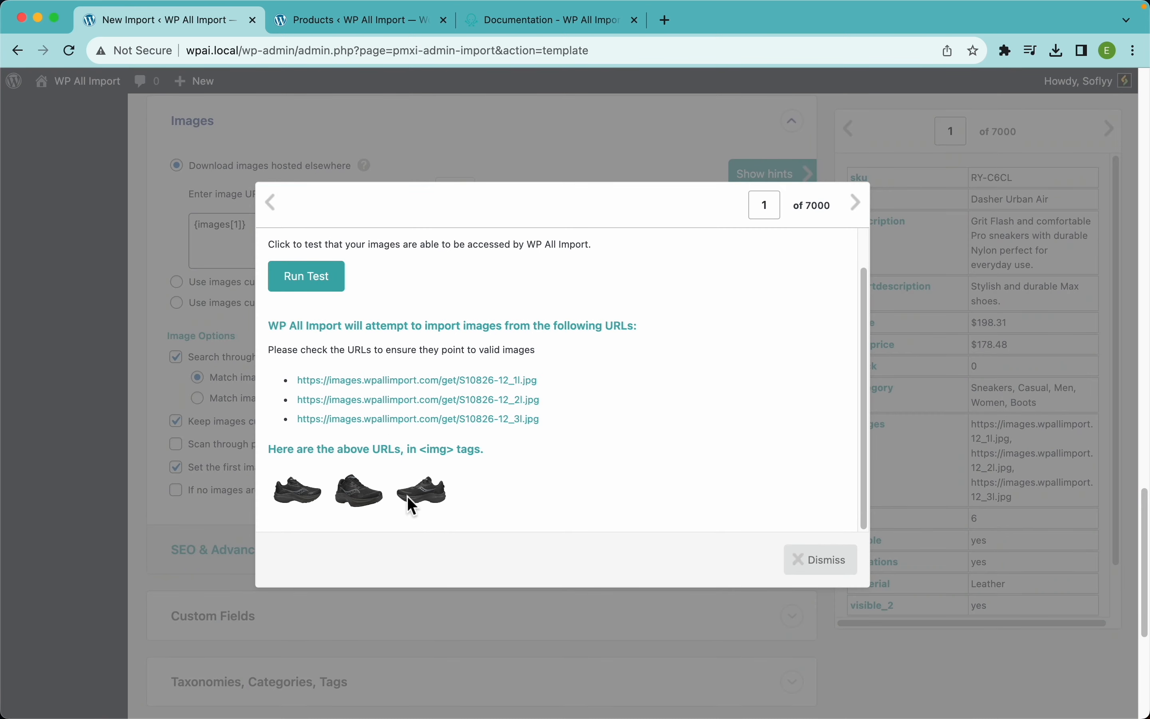
{"action": "scroll", "coordinate": [450, 429], "scroll_direction": "up", "scroll_amount": 2}
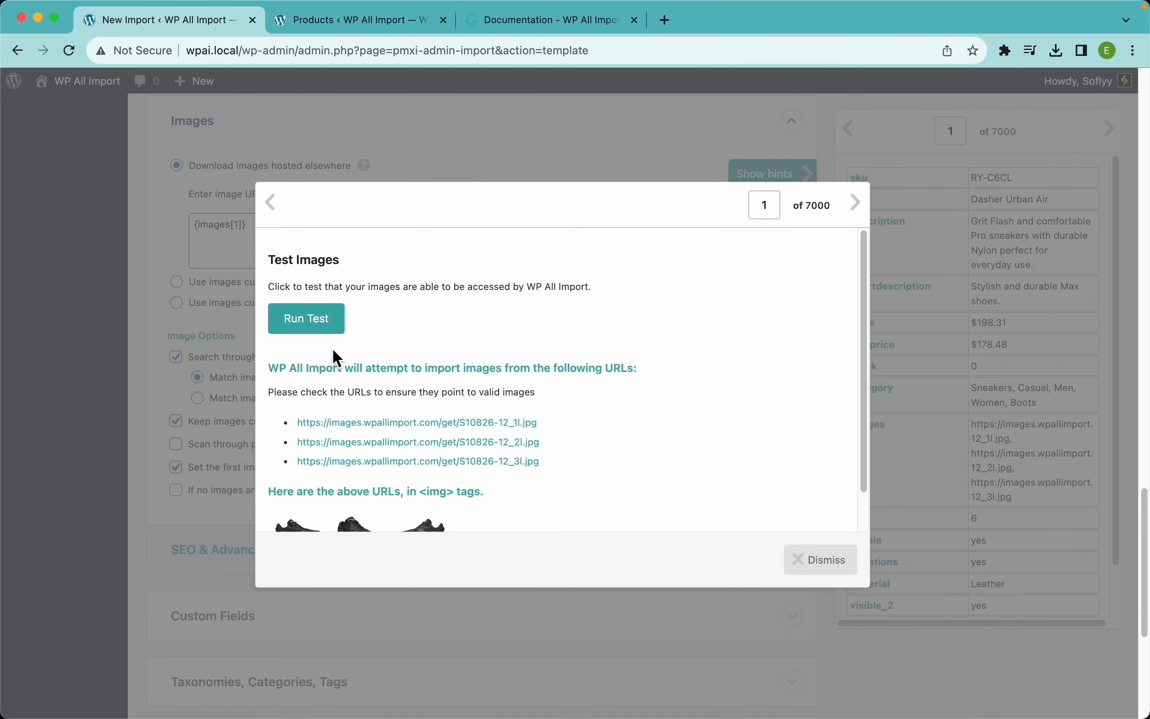
{"action": "left_click", "coordinate": [308, 331]}
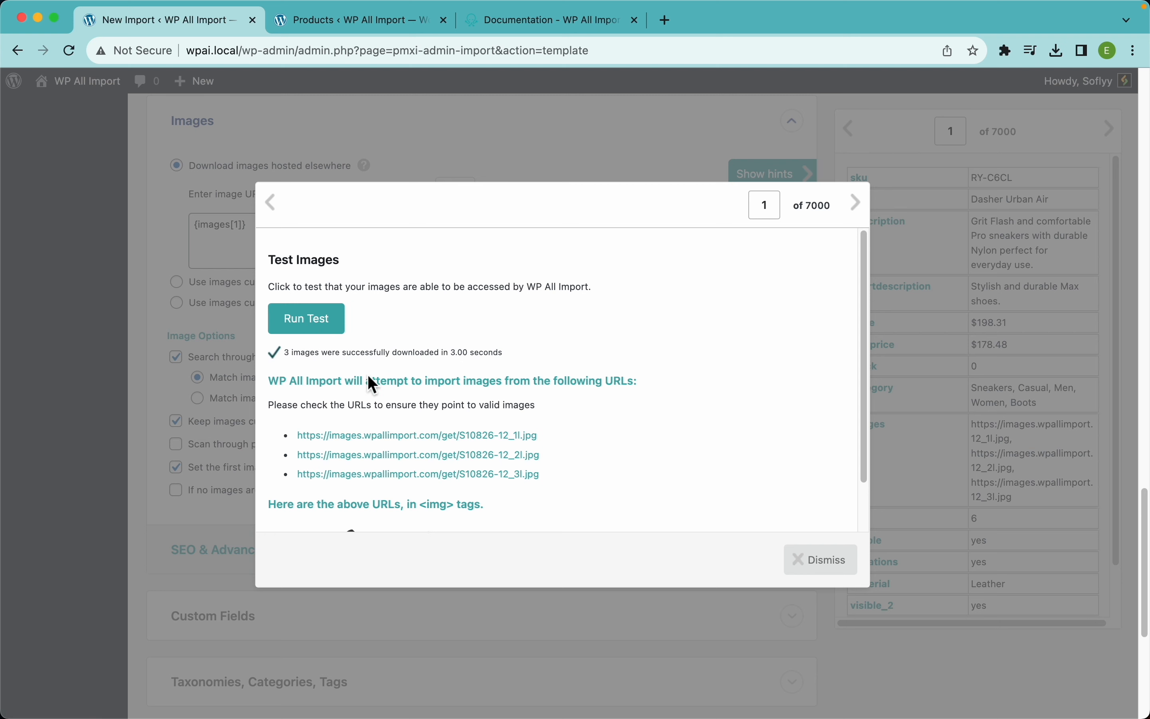
{"action": "scroll", "coordinate": [684, 438], "scroll_direction": "down", "scroll_amount": 2}
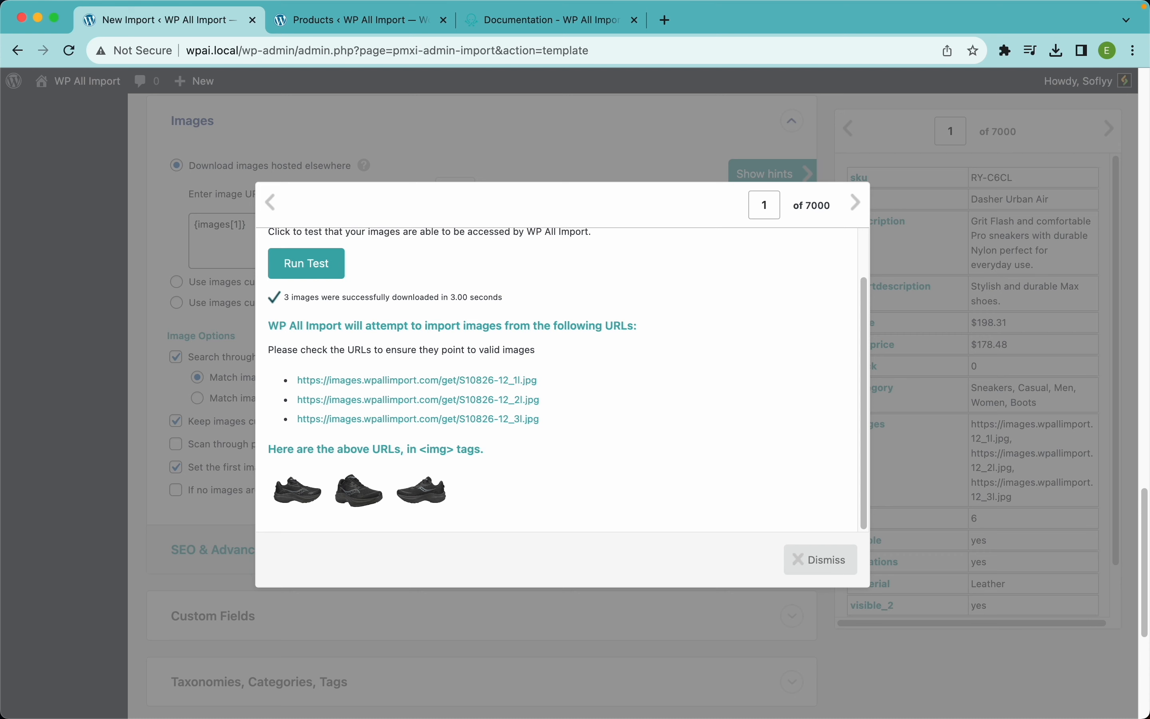
{"action": "left_click", "coordinate": [822, 569]}
{"action": "scroll", "coordinate": [471, 444], "scroll_direction": "down", "scroll_amount": 5}
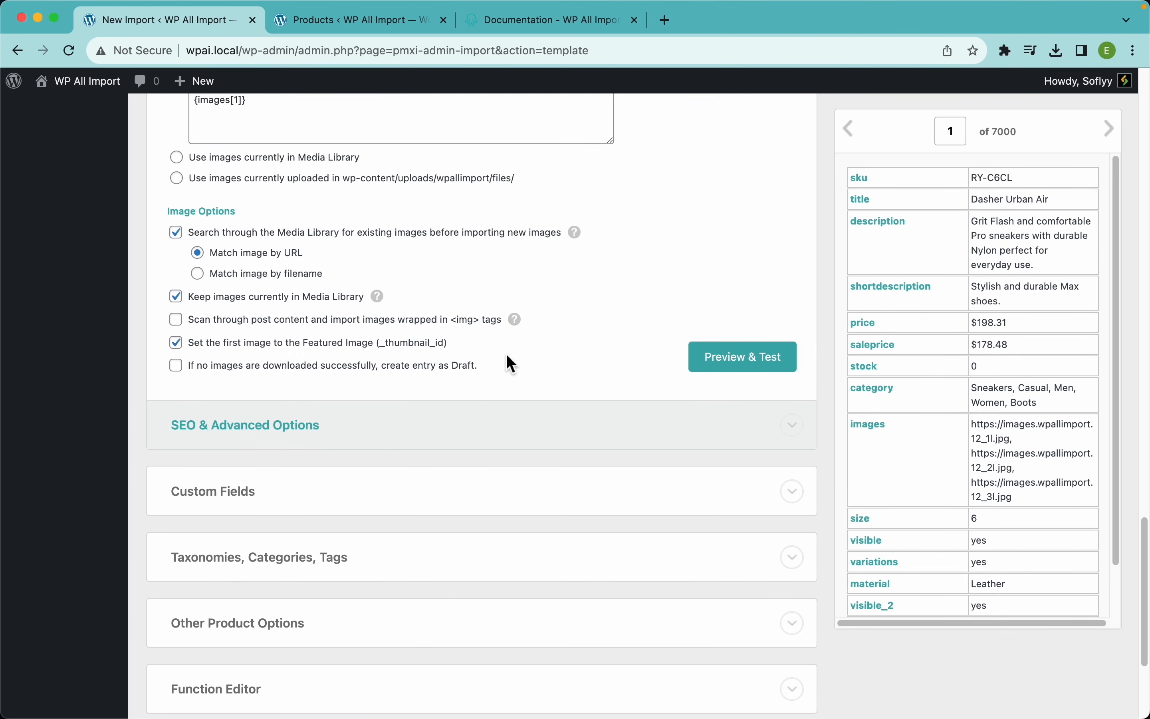
{"action": "mouse_move", "coordinate": [576, 234]}
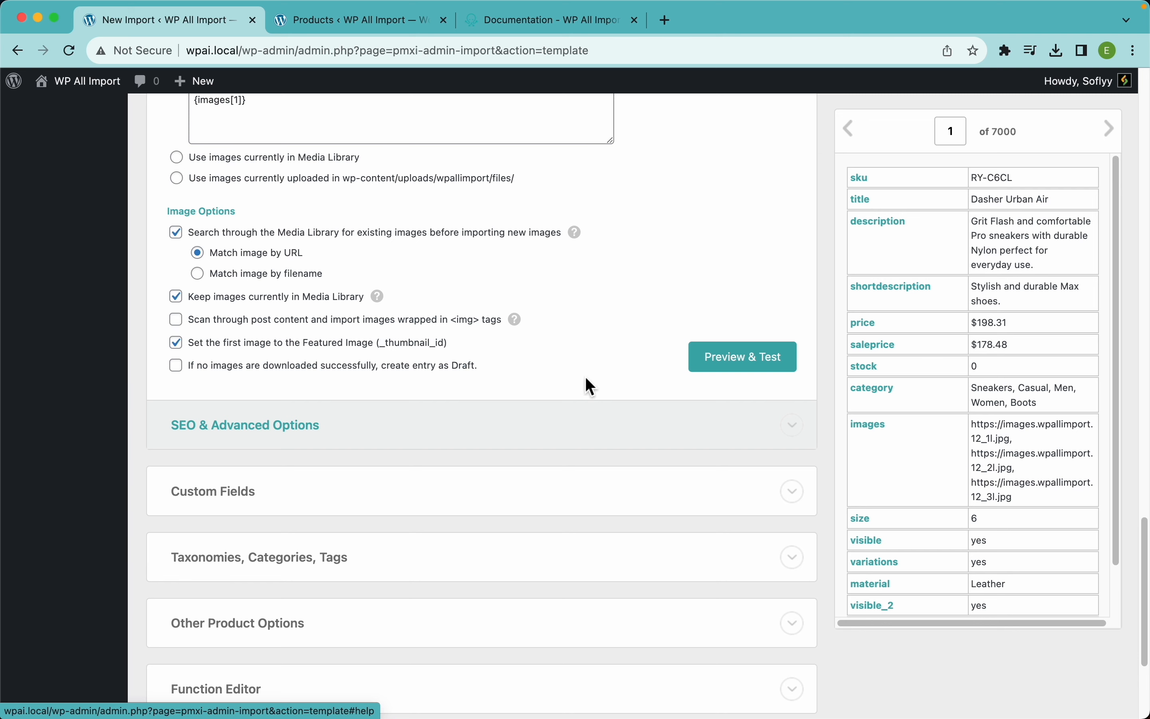
{"action": "scroll", "coordinate": [585, 381], "scroll_direction": "down", "scroll_amount": 5}
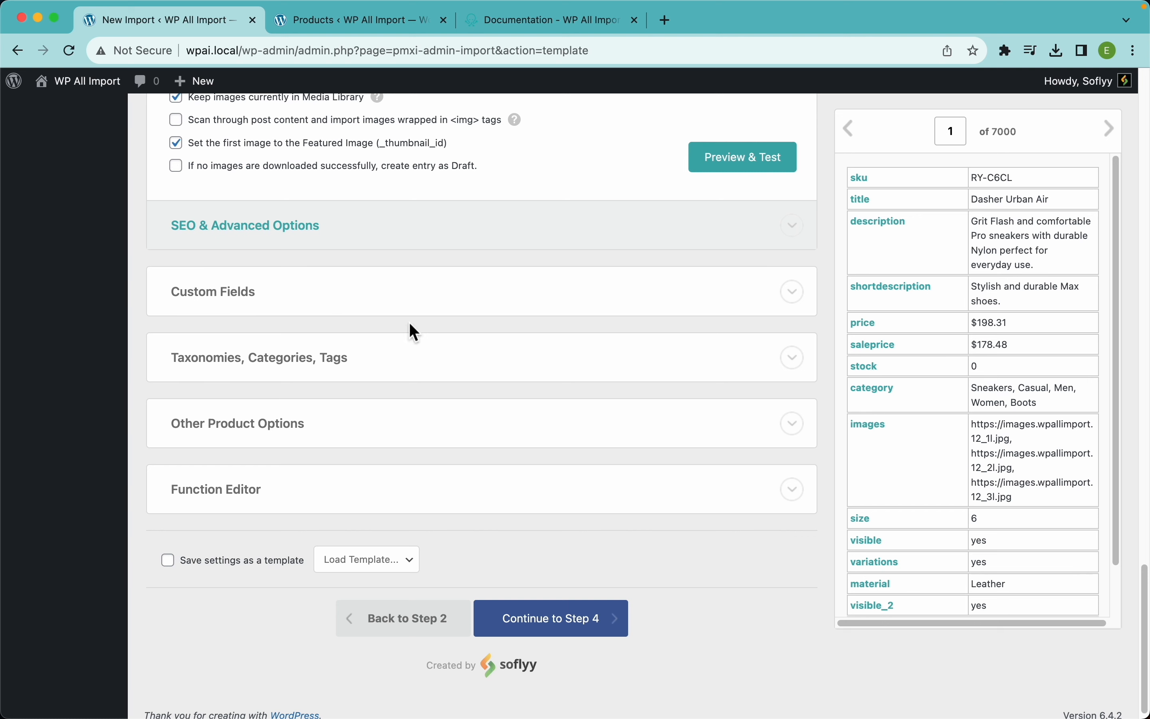
Enable Product categories in the taxonomy settings and check how the record's category values are separated
{"action": "scroll", "coordinate": [290, 300], "scroll_direction": "down", "scroll_amount": 1}
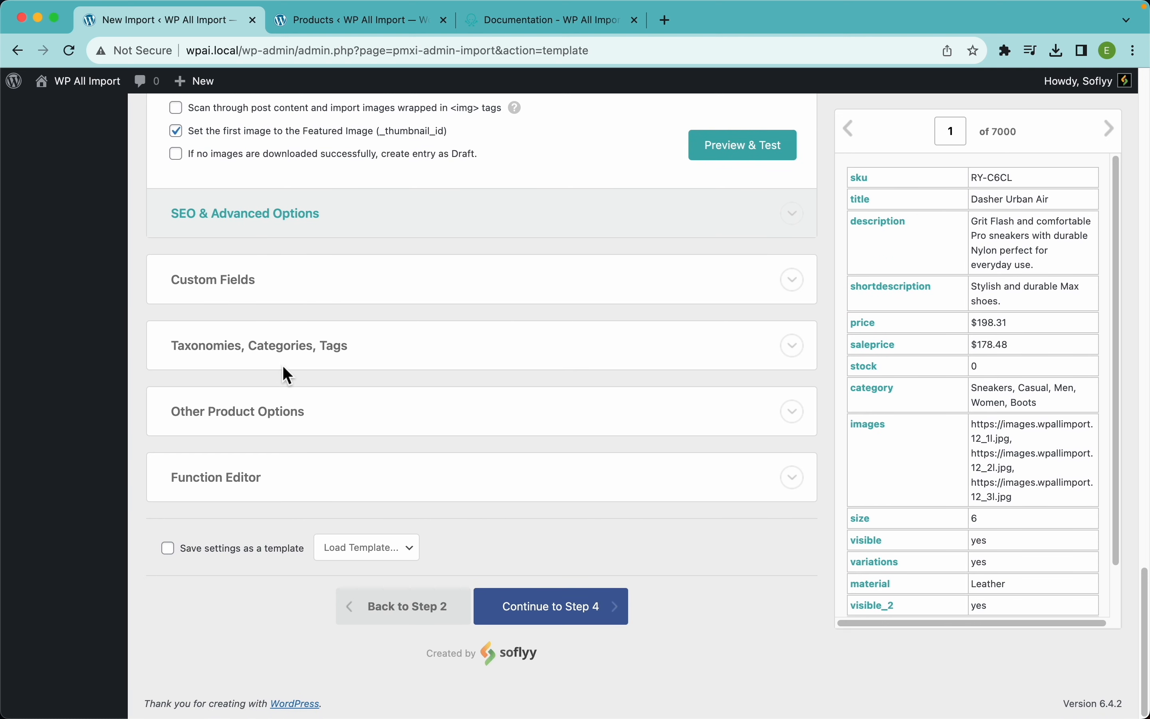
{"action": "left_click", "coordinate": [290, 357]}
{"action": "left_click", "coordinate": [269, 392]}
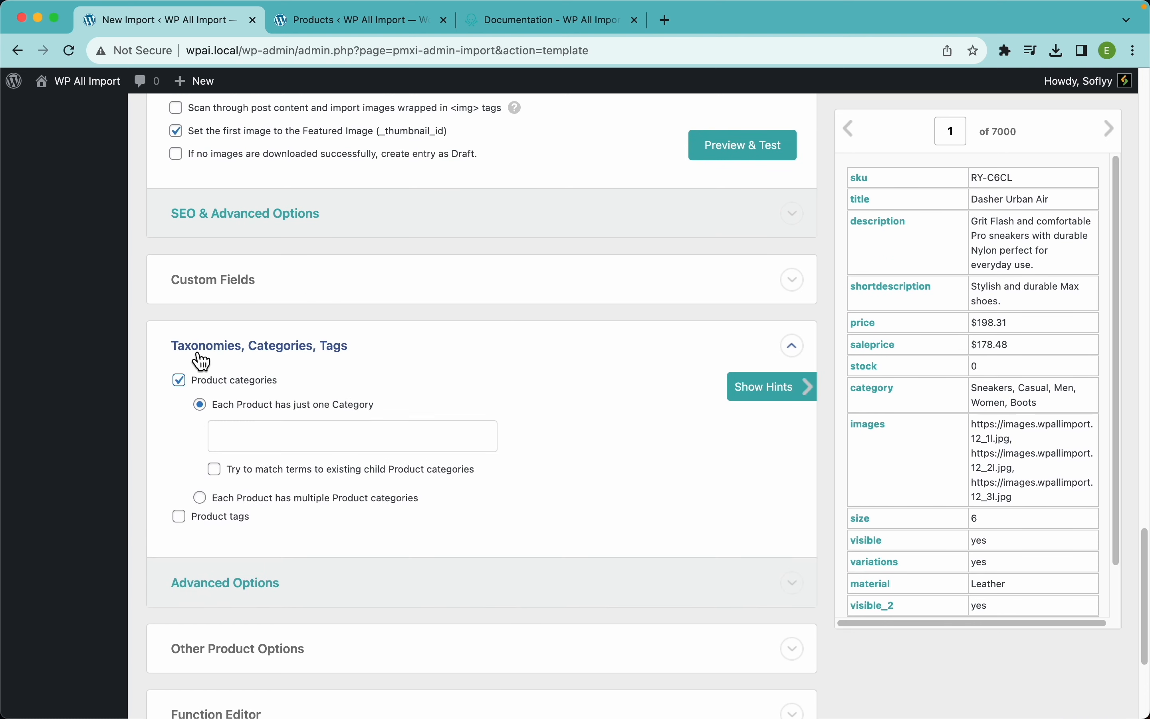
{"action": "scroll", "coordinate": [521, 406], "scroll_direction": "down", "scroll_amount": 3}
{"action": "scroll", "coordinate": [520, 407], "scroll_direction": "down", "scroll_amount": 1}
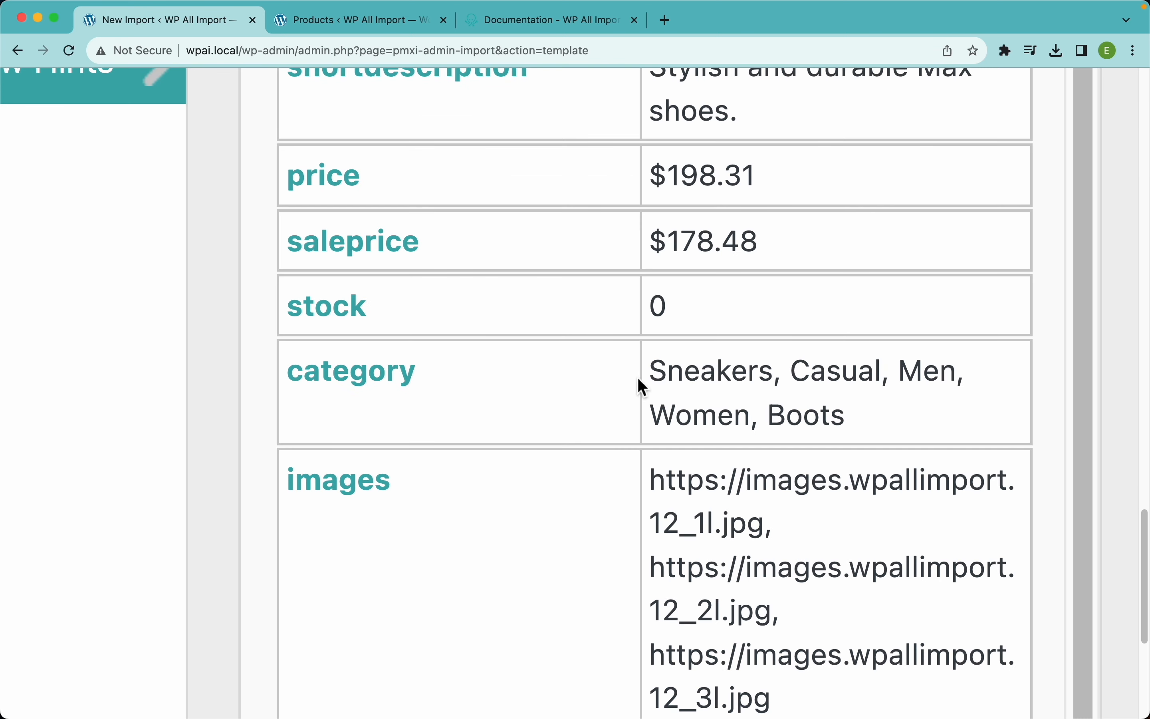
{"action": "left_click_drag", "start_coordinate": [657, 378], "coordinate": [867, 436]}
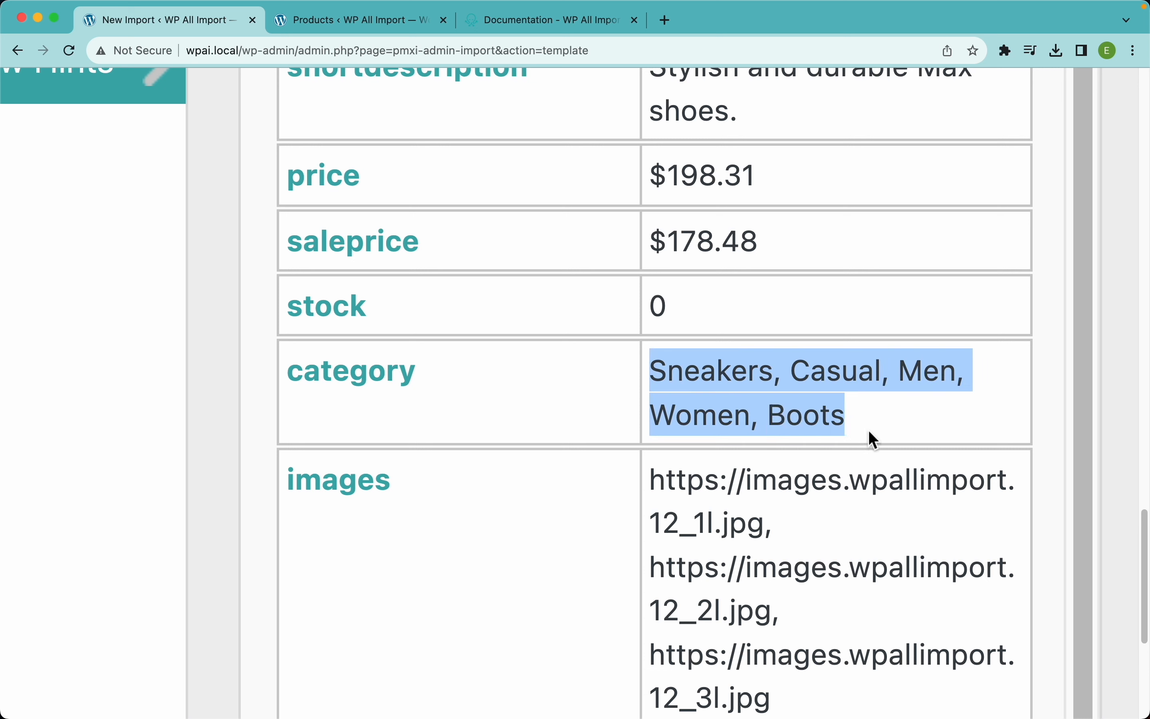
{"action": "left_click", "coordinate": [778, 408]}
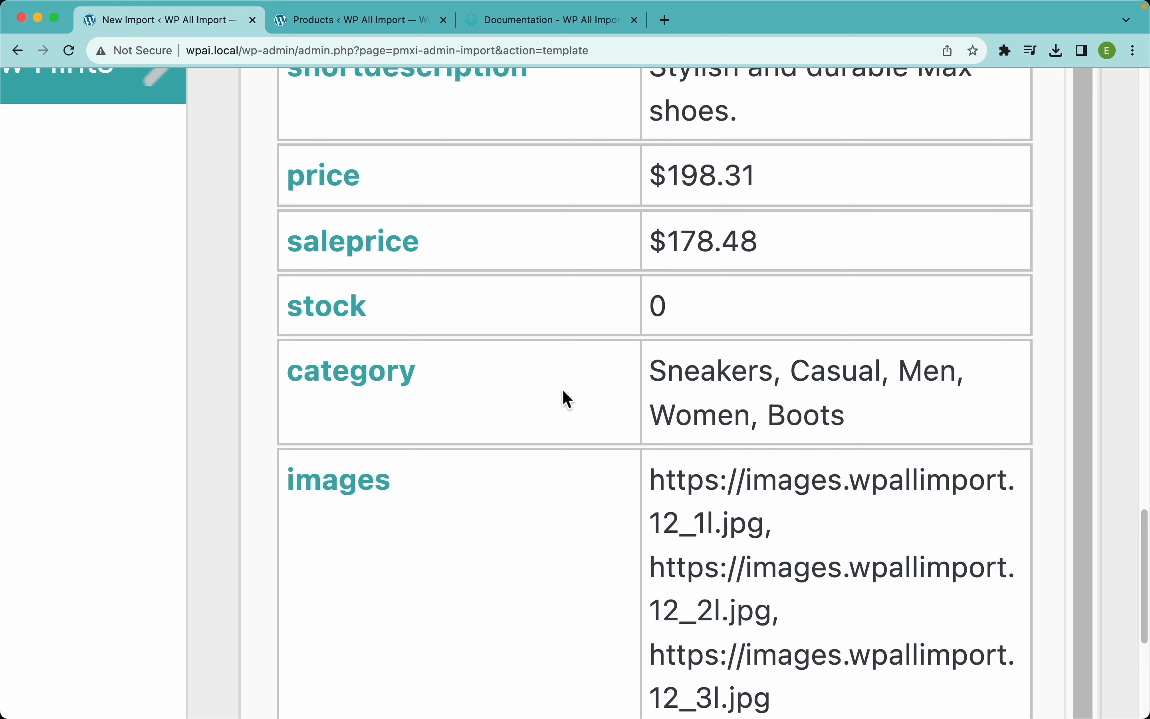
{"action": "scroll", "coordinate": [563, 390], "scroll_direction": "down", "scroll_amount": 10}
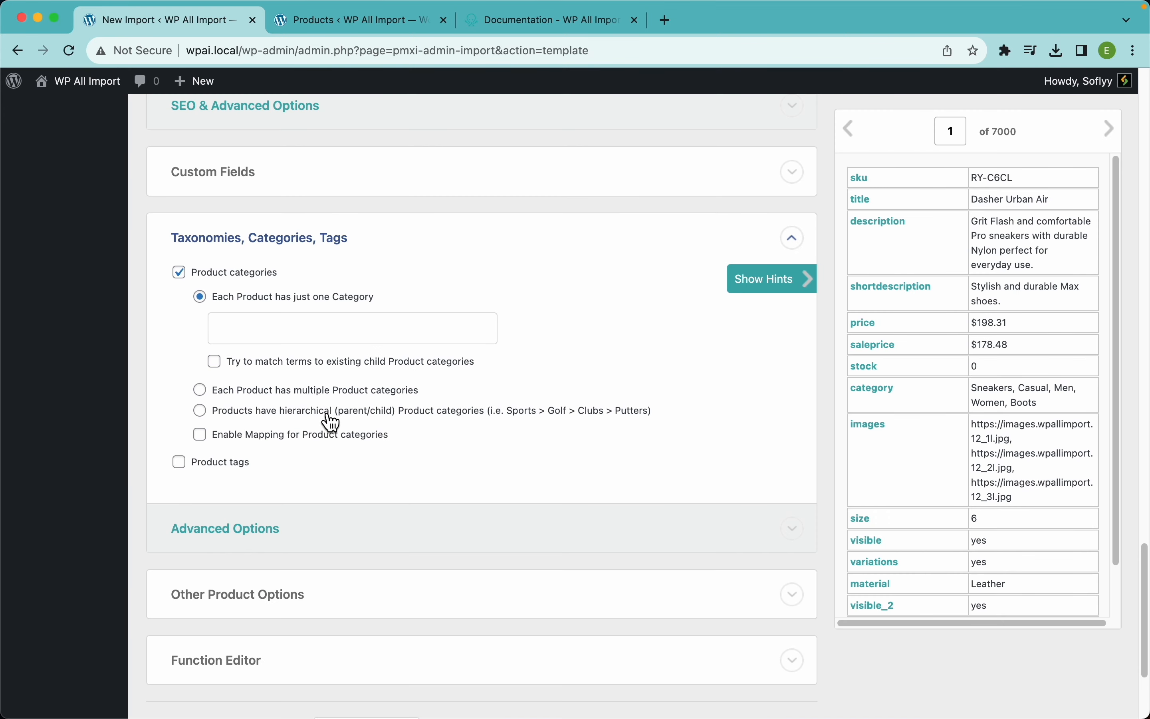
Give each product multiple categories separated by a comma and map the category element to them
{"action": "left_click", "coordinate": [276, 394]}
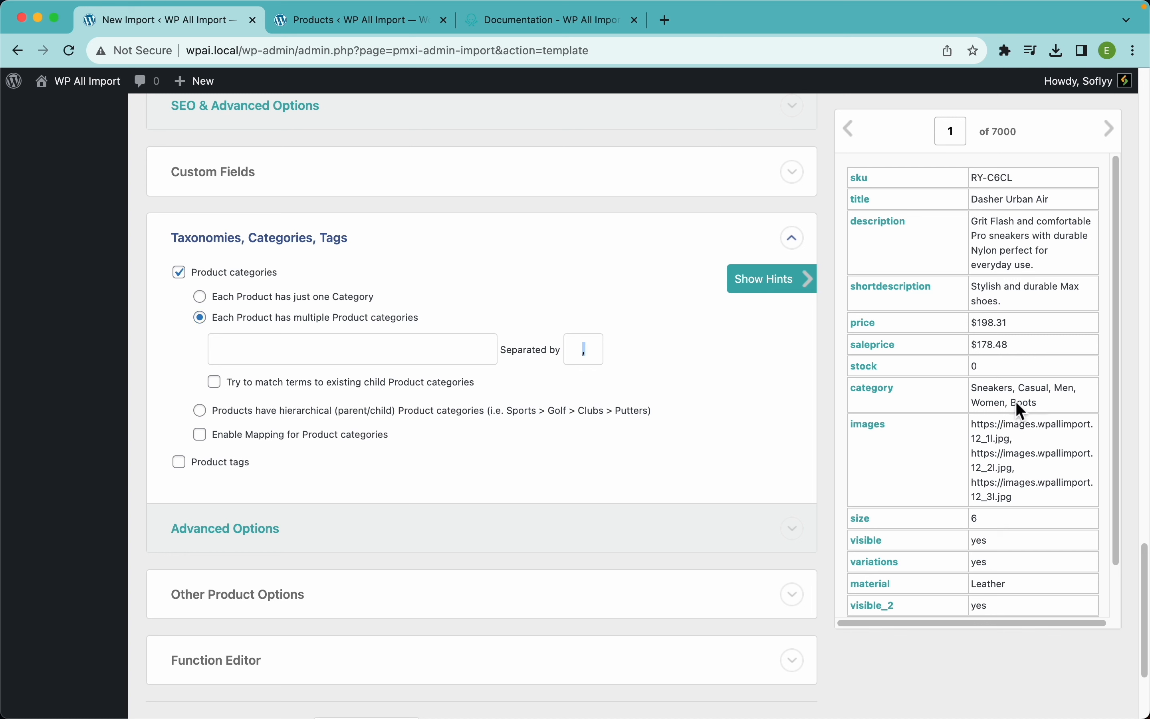
{"action": "key", "text": "BackSpace"}
{"action": "type", "text": ","}
{"action": "left_click_drag", "start_coordinate": [884, 401], "coordinate": [328, 365]}
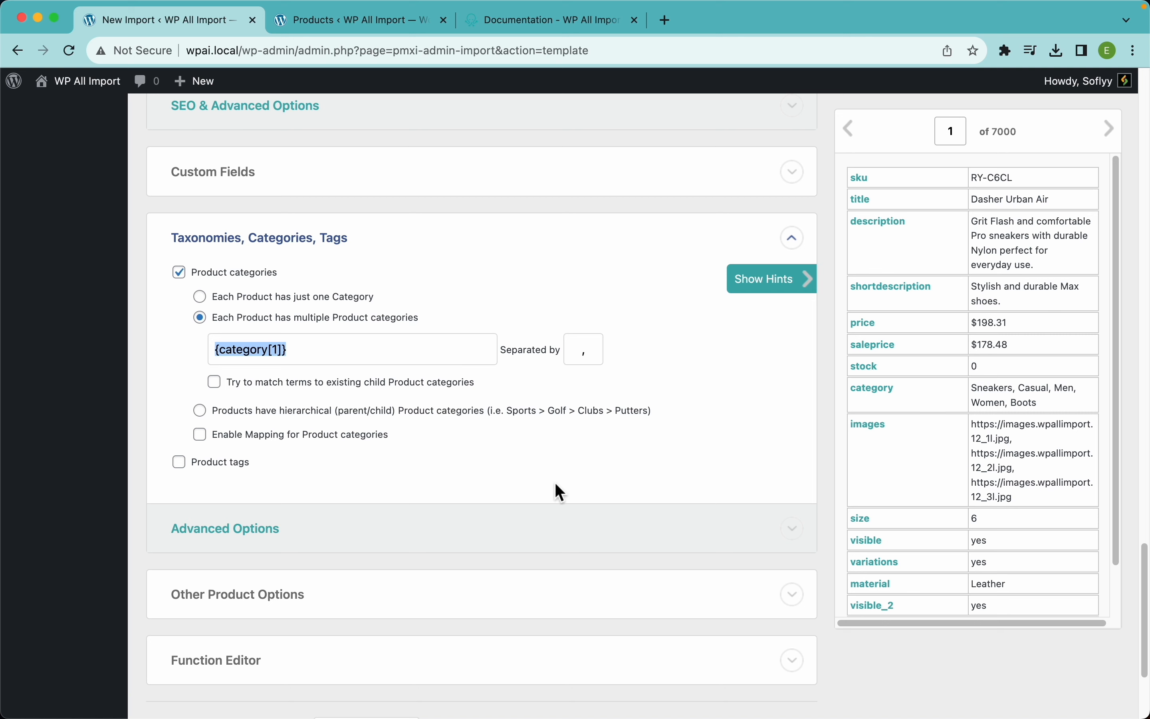
Open Other Product Options and review the post status, dates, comments, slug, author and page template settings
{"action": "scroll", "coordinate": [438, 485], "scroll_direction": "down", "scroll_amount": 5}
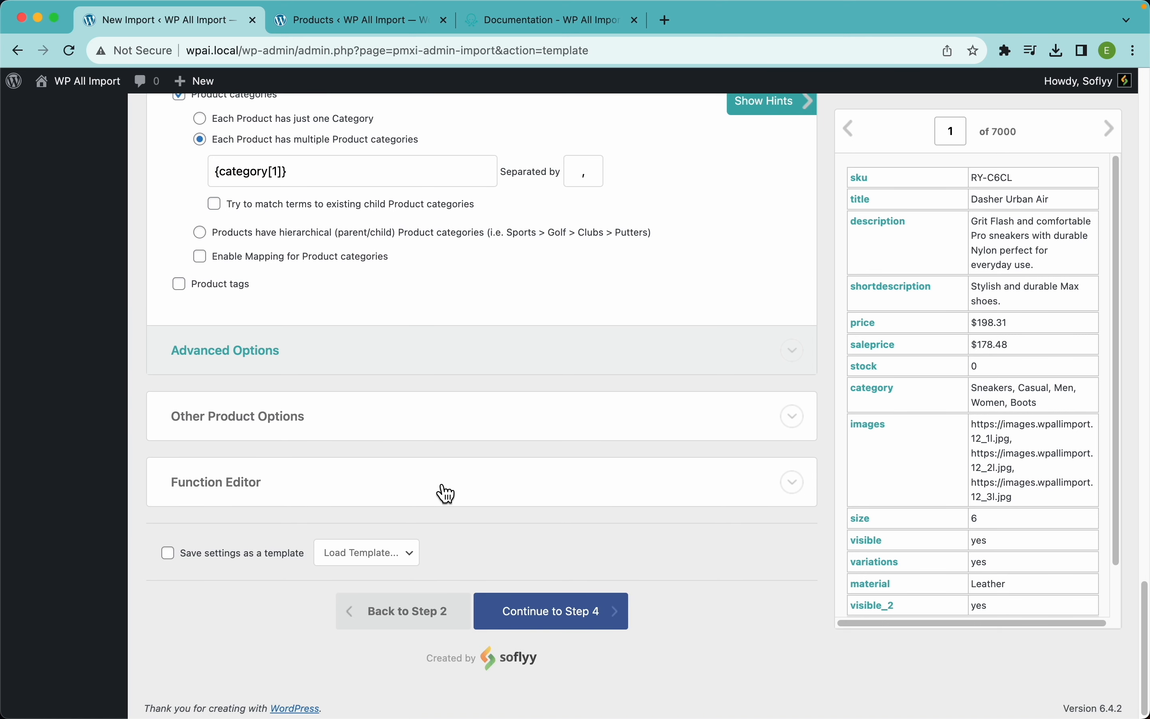
{"action": "left_click", "coordinate": [285, 435]}
{"action": "scroll", "coordinate": [403, 510], "scroll_direction": "down", "scroll_amount": 8}
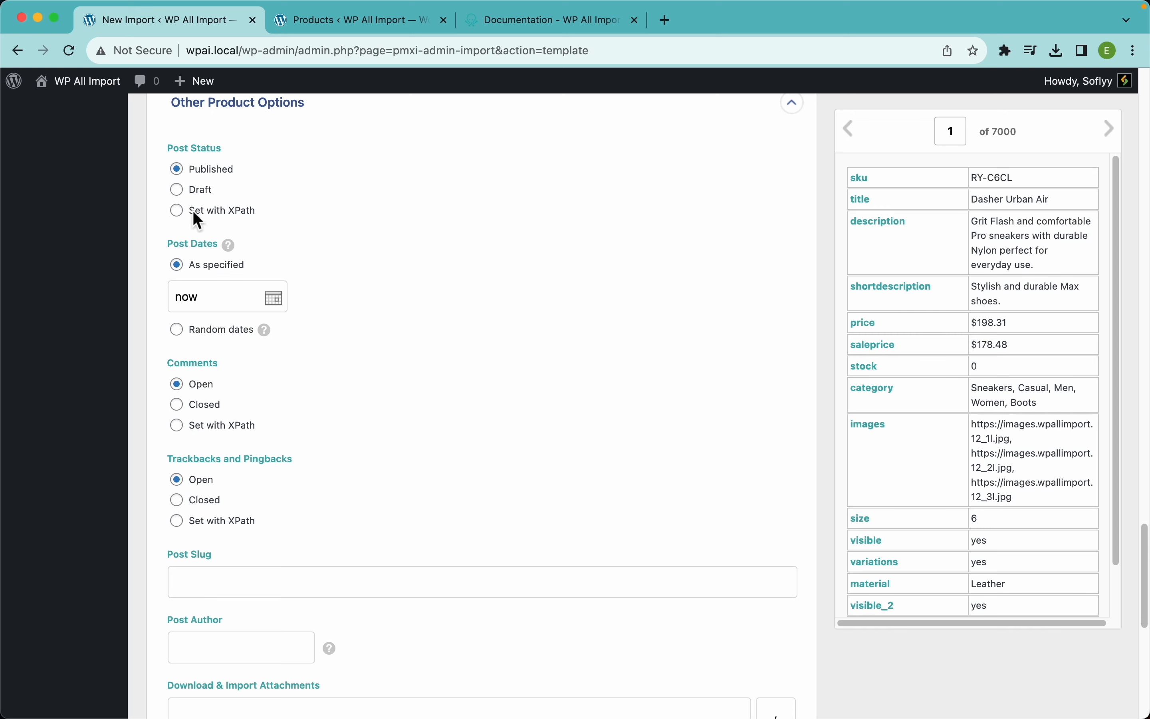
{"action": "scroll", "coordinate": [373, 450], "scroll_direction": "down", "scroll_amount": 6}
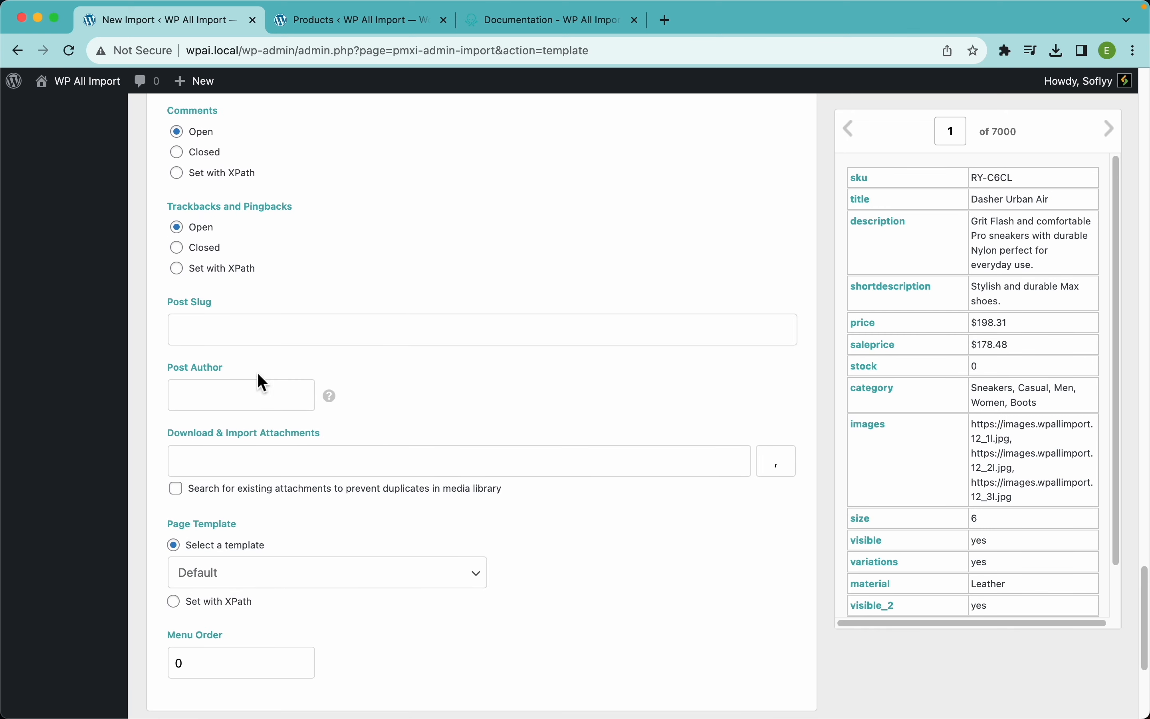
{"action": "scroll", "coordinate": [407, 328], "scroll_direction": "up", "scroll_amount": 10}
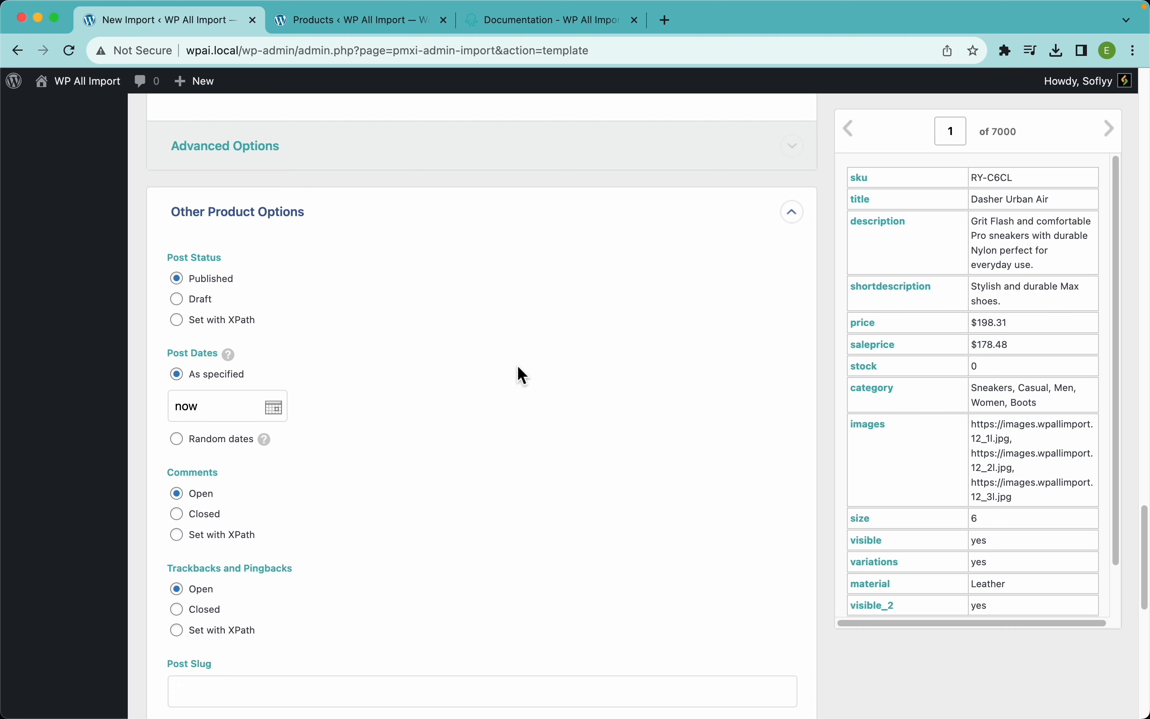
Open the Function Editor and review the import template's sections back up to the product variation settings
{"action": "scroll", "coordinate": [492, 398], "scroll_direction": "down", "scroll_amount": 12}
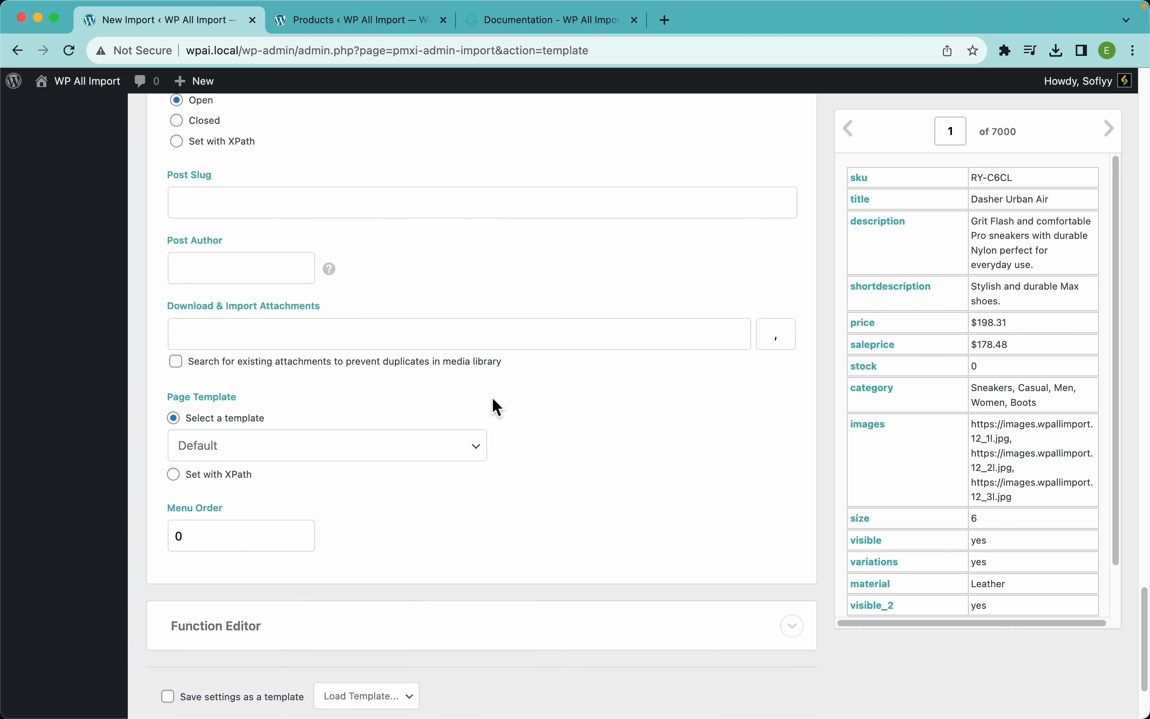
{"action": "left_click", "coordinate": [392, 492]}
{"action": "scroll", "coordinate": [491, 410], "scroll_direction": "down", "scroll_amount": 5}
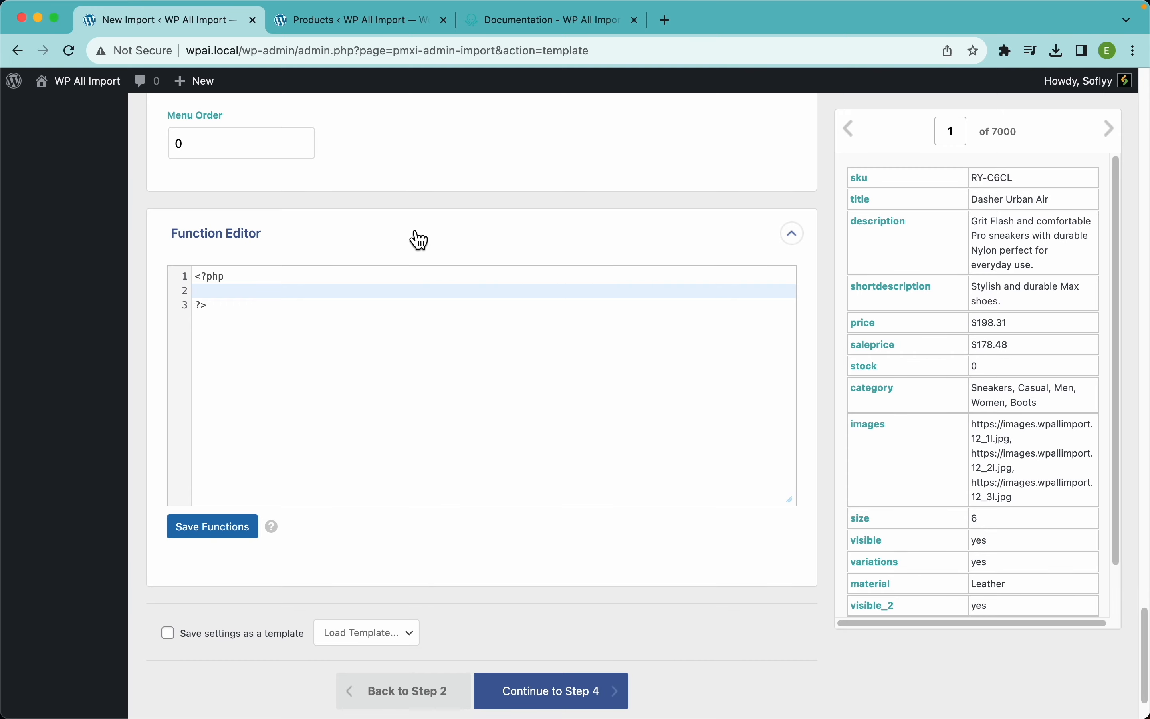
{"action": "scroll", "coordinate": [461, 328], "scroll_direction": "up", "scroll_amount": 20}
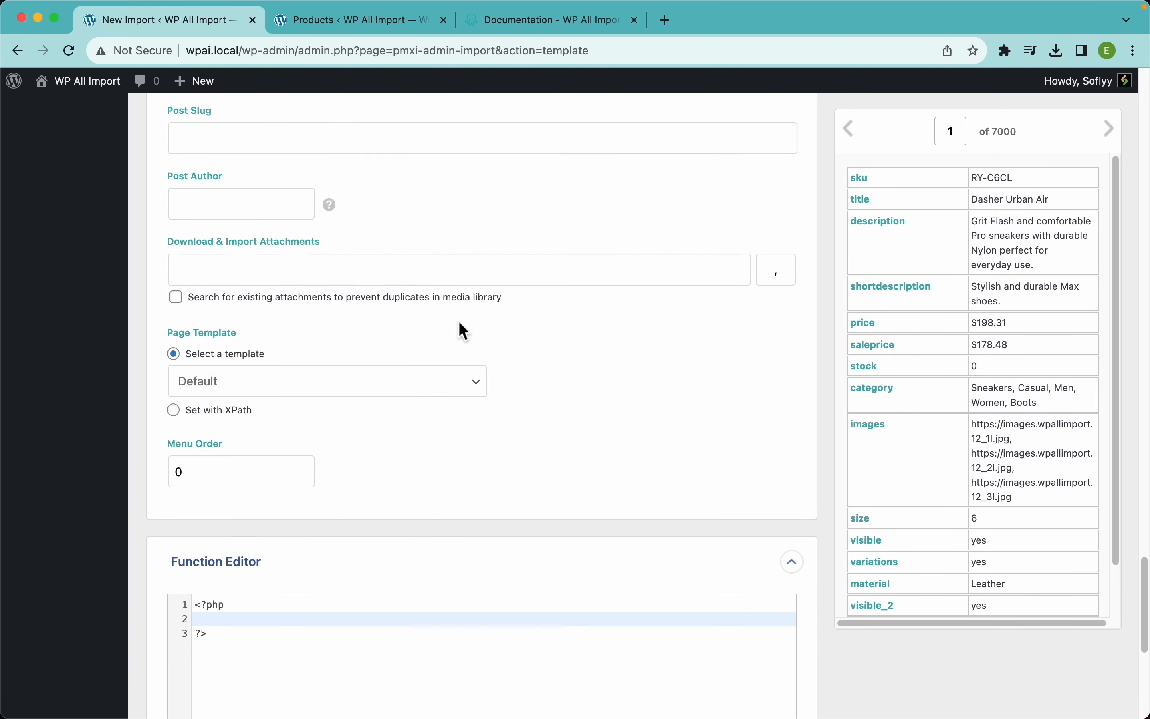
{"action": "scroll", "coordinate": [460, 323], "scroll_direction": "up", "scroll_amount": 15}
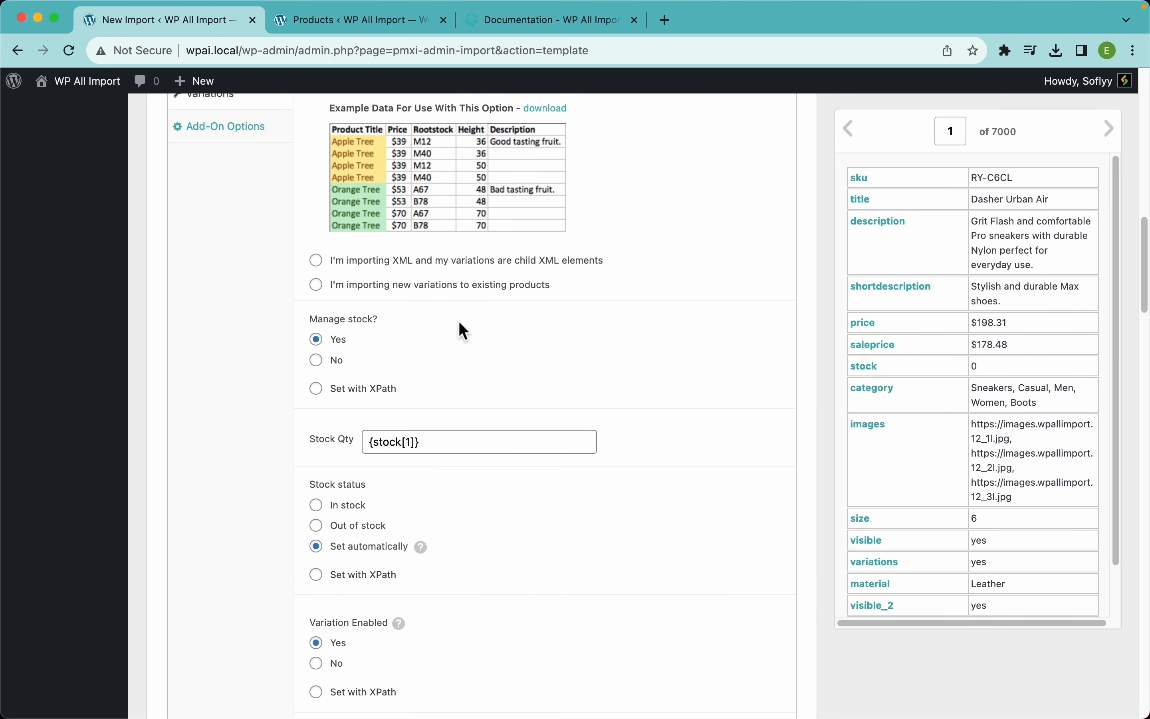
{"action": "scroll", "coordinate": [460, 323], "scroll_direction": "down", "scroll_amount": 5}
{"action": "scroll", "coordinate": [460, 323], "scroll_direction": "down", "scroll_amount": 1}
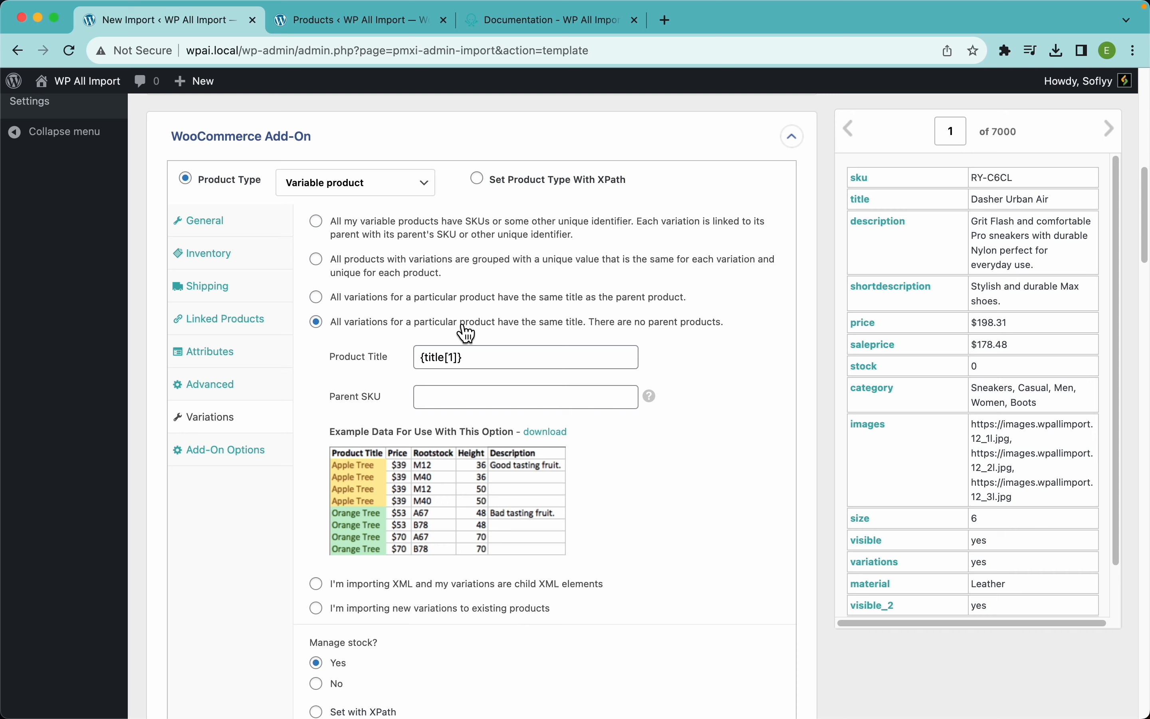
Look through the WP All Import documentation topics and return to the import template
{"action": "left_click", "coordinate": [523, 21]}
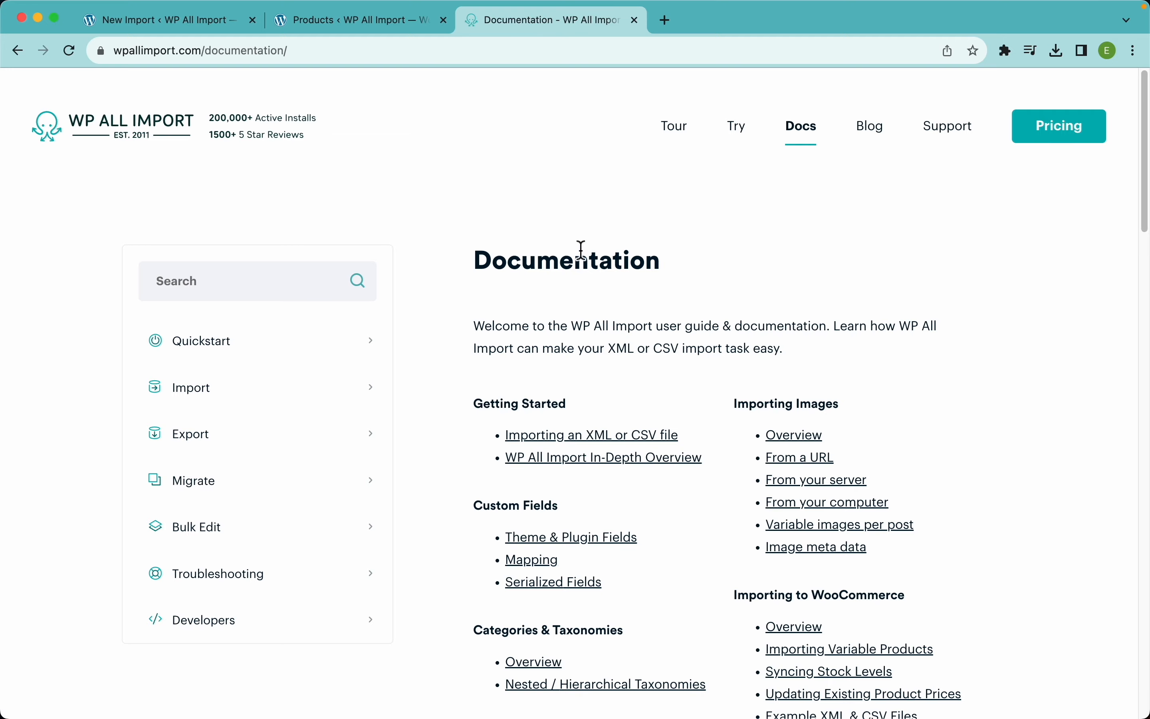
{"action": "scroll", "coordinate": [634, 266], "scroll_direction": "down", "scroll_amount": 5}
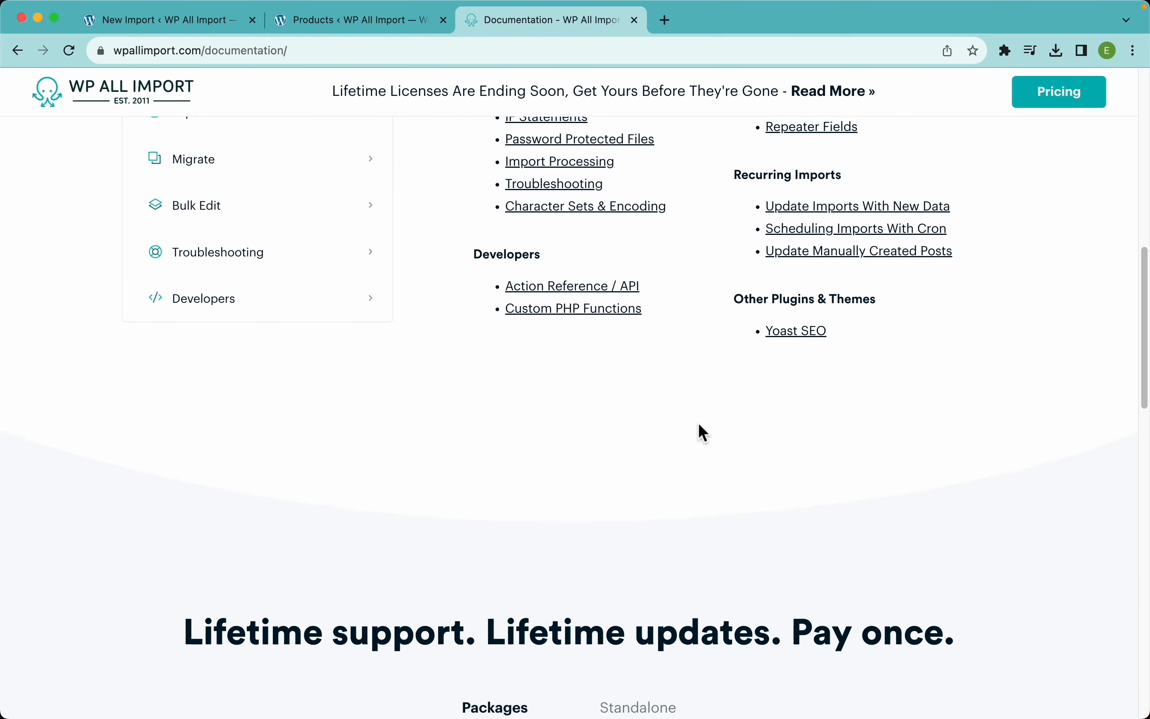
{"action": "scroll", "coordinate": [704, 433], "scroll_direction": "down", "scroll_amount": 2}
{"action": "scroll", "coordinate": [703, 433], "scroll_direction": "up", "scroll_amount": 8}
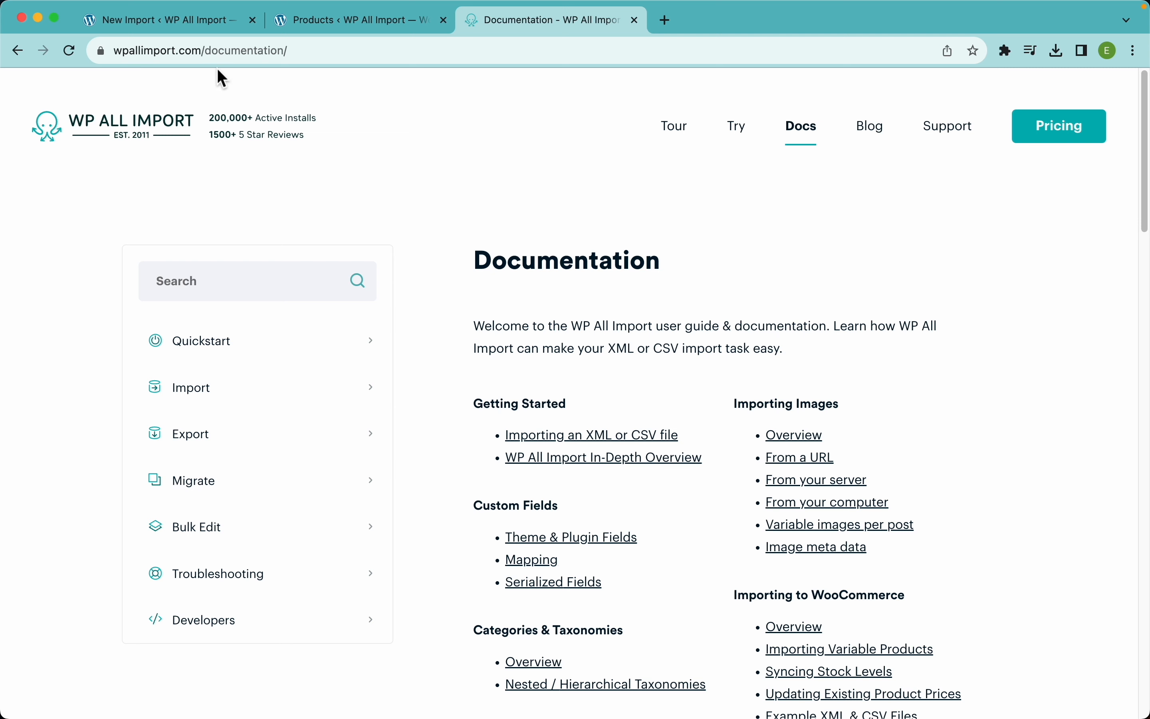
{"action": "left_click", "coordinate": [182, 20]}
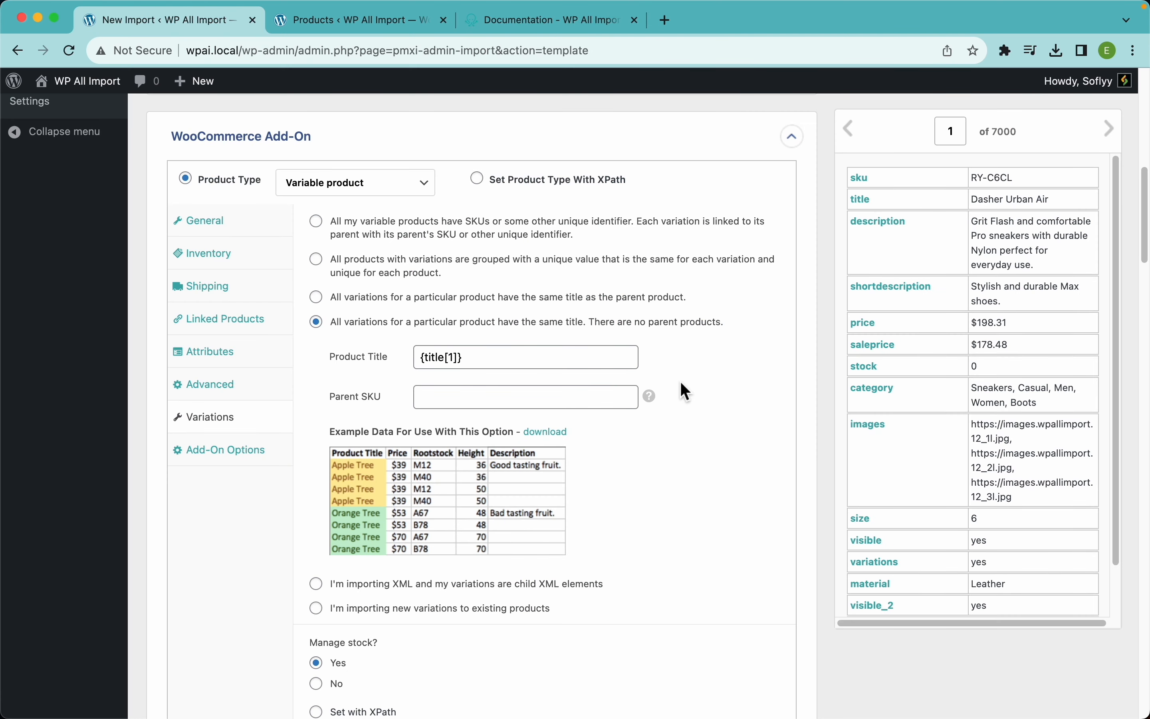
Open the WP All Import support page from the documentation site's Help & Support links
{"action": "left_click", "coordinate": [542, 26]}
{"action": "scroll", "coordinate": [904, 475], "scroll_direction": "down", "scroll_amount": 20}
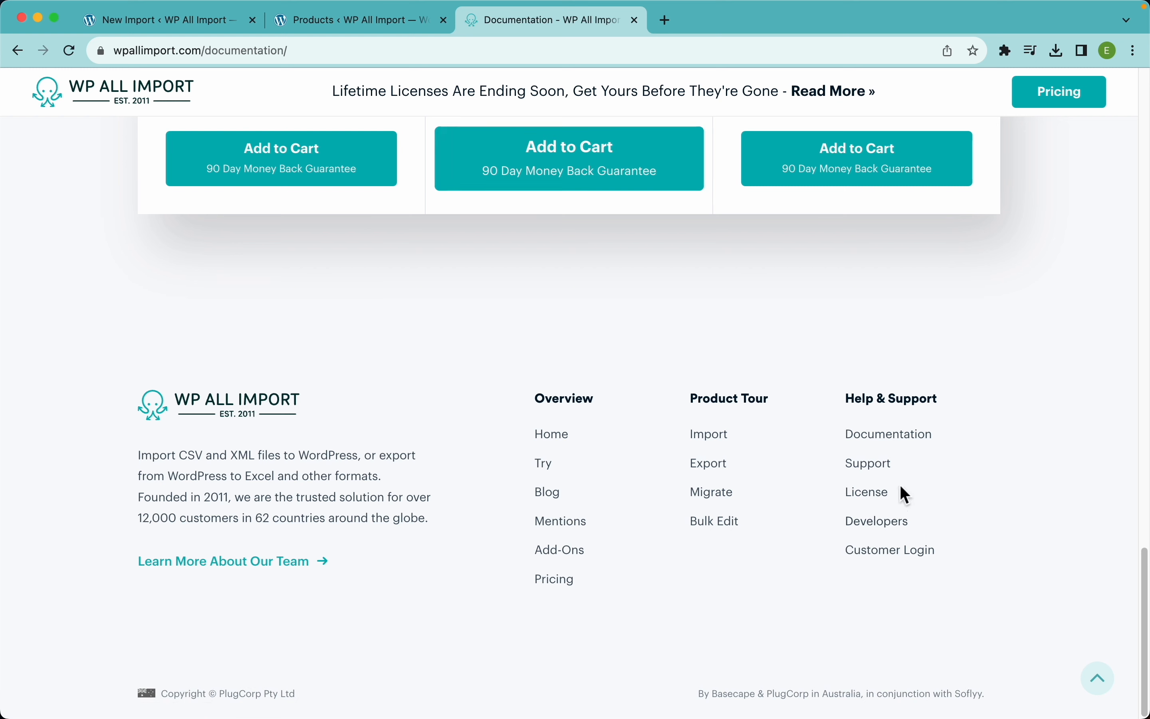
{"action": "left_click", "coordinate": [875, 469]}
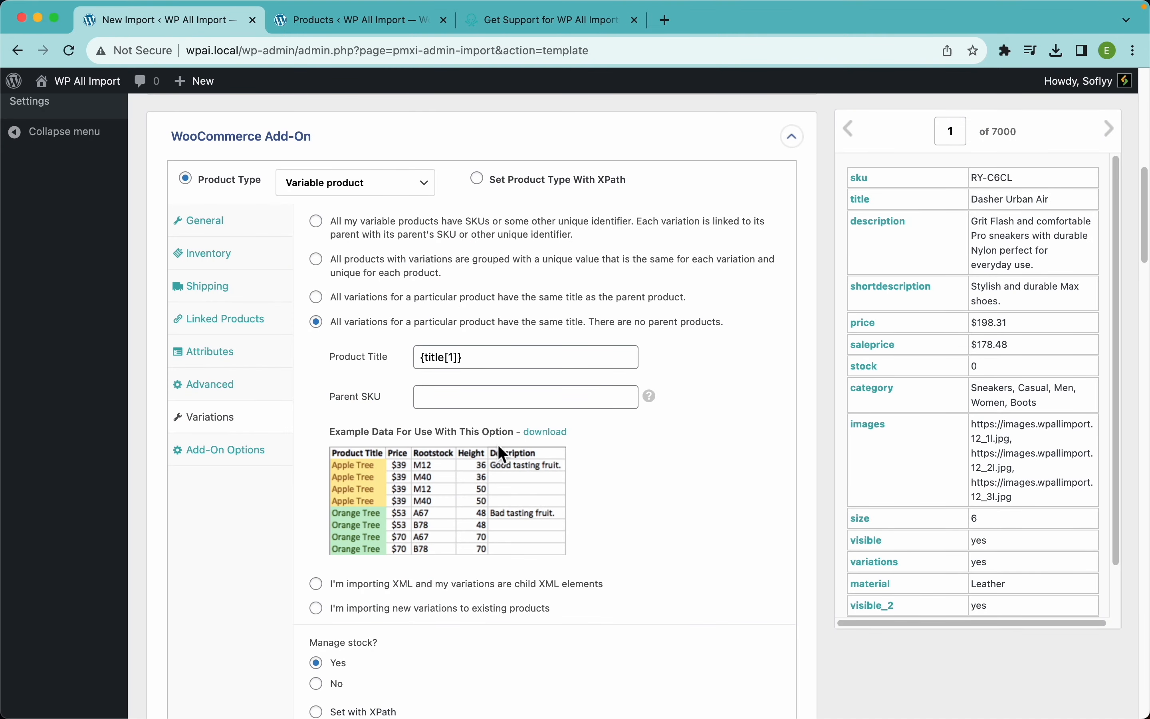
Return to the import template and continue to Step 4, the import settings
{"action": "scroll", "coordinate": [599, 457], "scroll_direction": "down", "scroll_amount": 20}
{"action": "scroll", "coordinate": [598, 452], "scroll_direction": "down", "scroll_amount": 10}
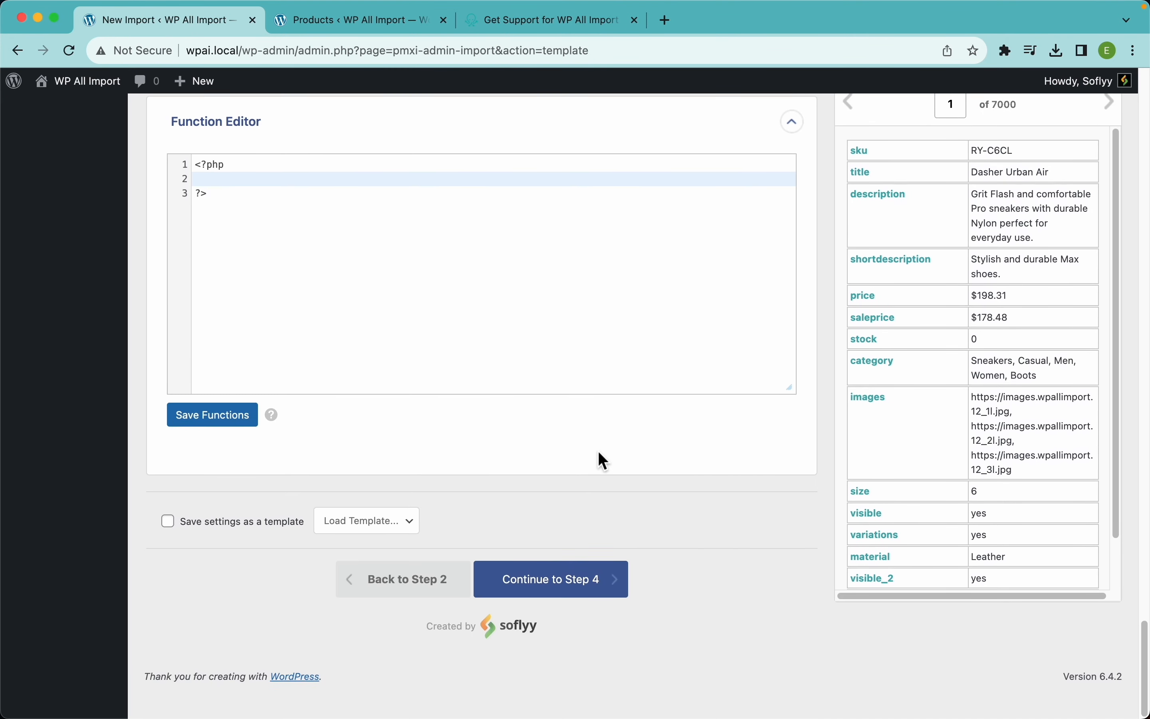
{"action": "left_click", "coordinate": [590, 614]}
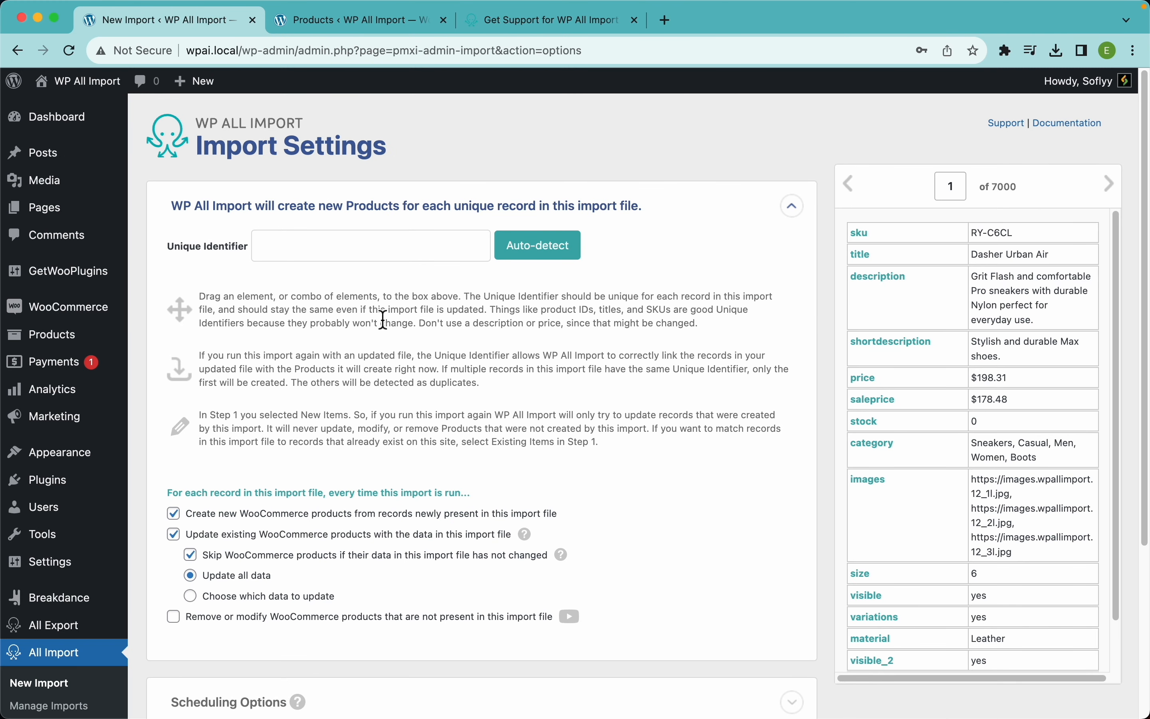
Auto-detect the unique identifier for the records and check the elements it combines
{"action": "left_click_drag", "start_coordinate": [165, 250], "coordinate": [252, 259]}
{"action": "left_click", "coordinate": [330, 309]}
{"action": "mouse_move", "coordinate": [872, 235]}
{"action": "left_mouse_down"}
{"action": "mouse_move", "coordinate": [419, 239]}
{"action": "mouse_move", "coordinate": [436, 257]}
{"action": "mouse_move", "coordinate": [818, 266]}
{"action": "mouse_move", "coordinate": [870, 255]}
{"action": "left_mouse_up"}
{"action": "left_click", "coordinate": [552, 264]}
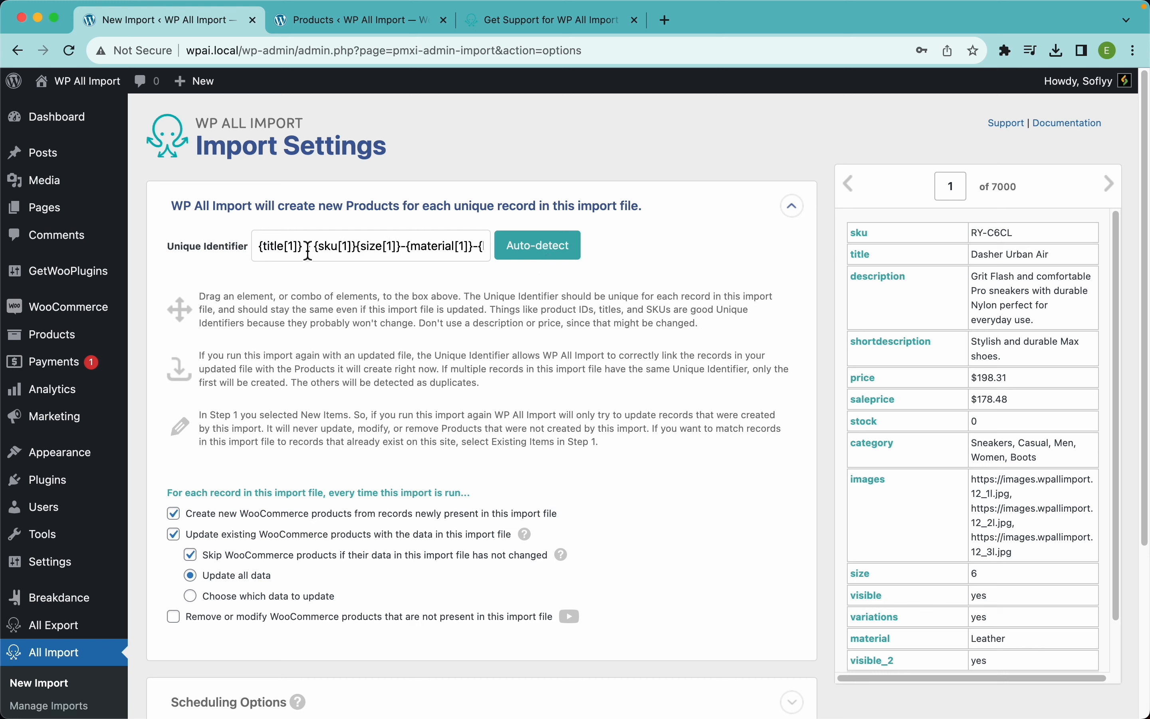
{"action": "left_click_drag", "start_coordinate": [313, 247], "coordinate": [481, 257]}
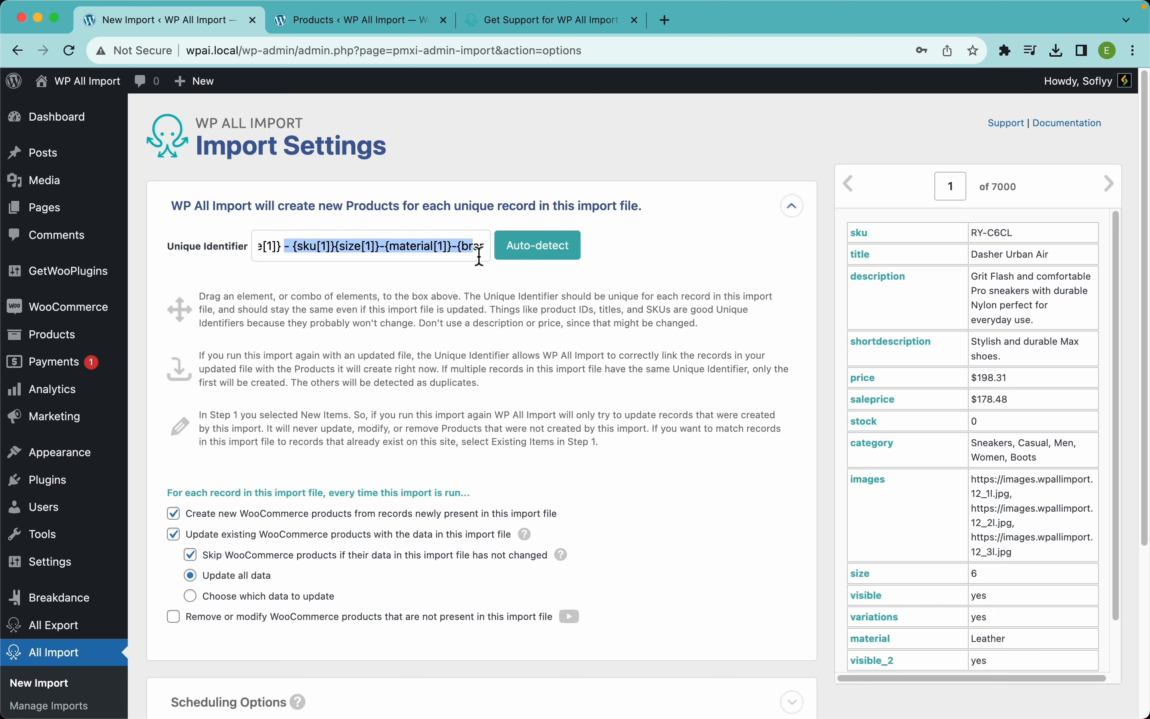
{"action": "left_click", "coordinate": [558, 317]}
Review the options for creating and updating products on each run, keep them as they are, and confirm and run the import
{"action": "scroll", "coordinate": [517, 356], "scroll_direction": "down", "scroll_amount": 3}
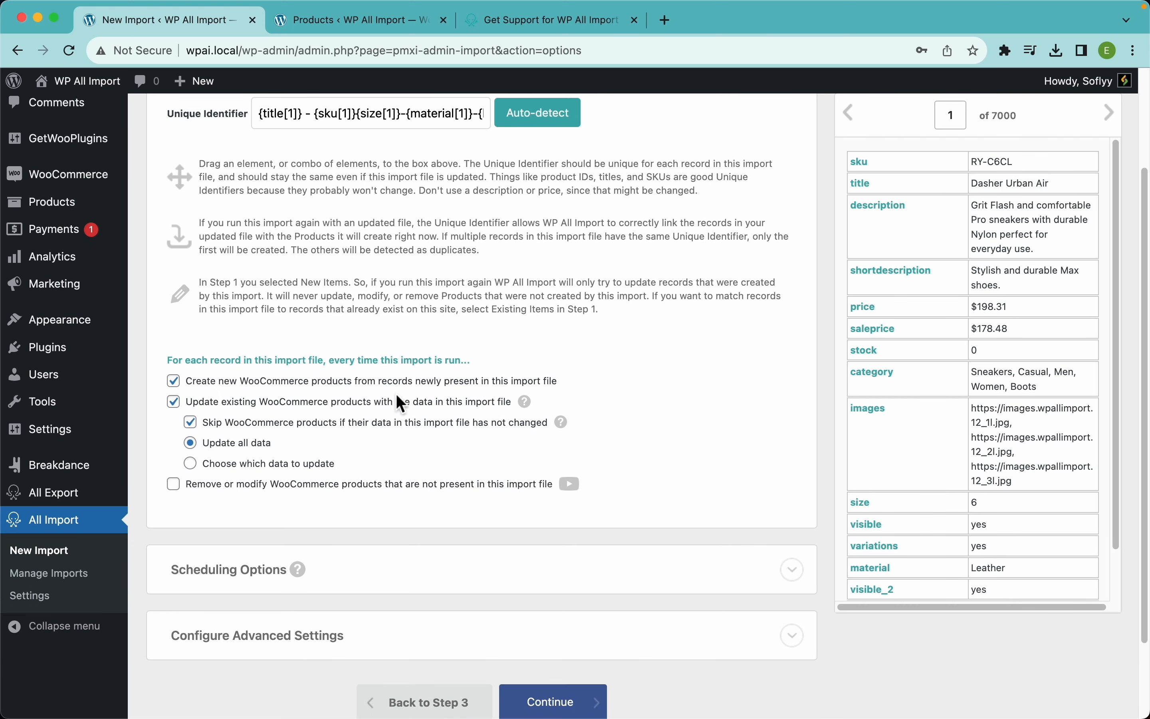
{"action": "mouse_move", "coordinate": [526, 405]}
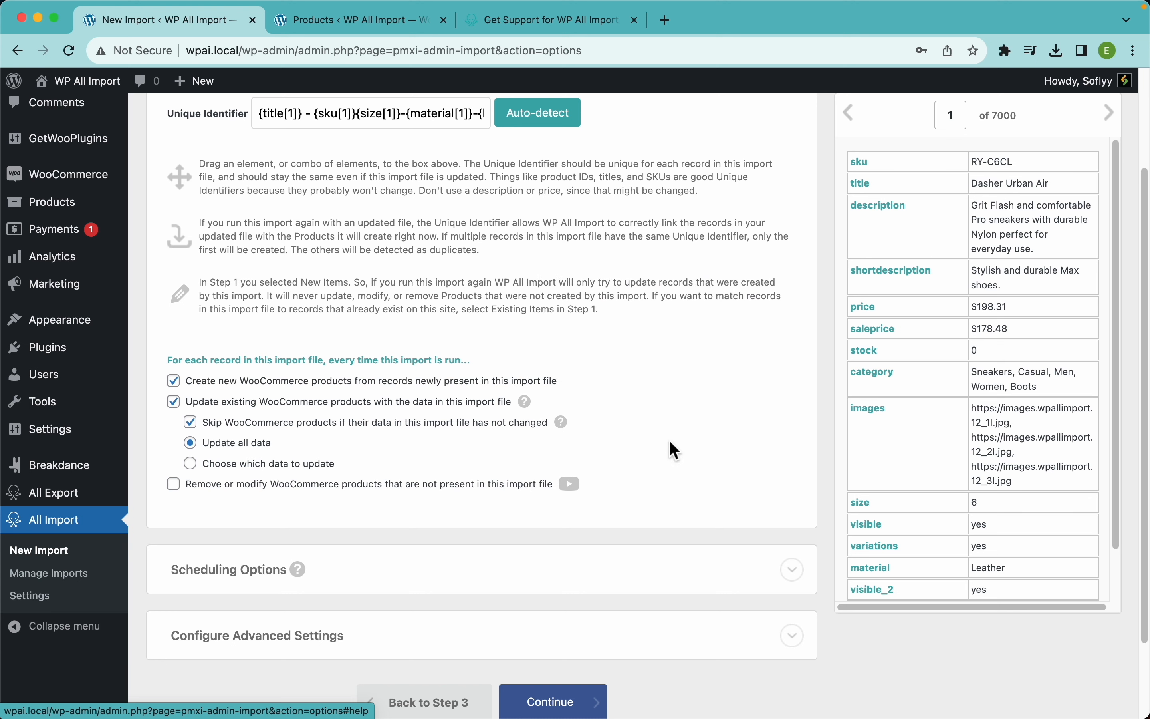
{"action": "scroll", "coordinate": [528, 632], "scroll_direction": "down", "scroll_amount": 3}
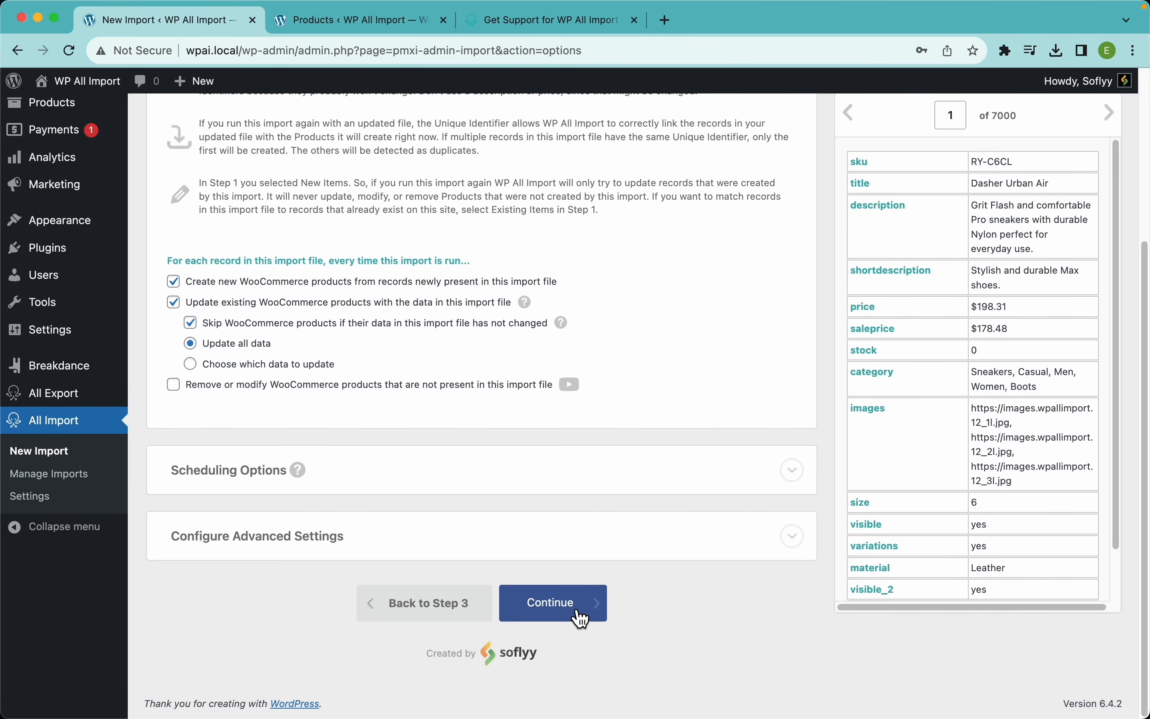
{"action": "left_click", "coordinate": [582, 611]}
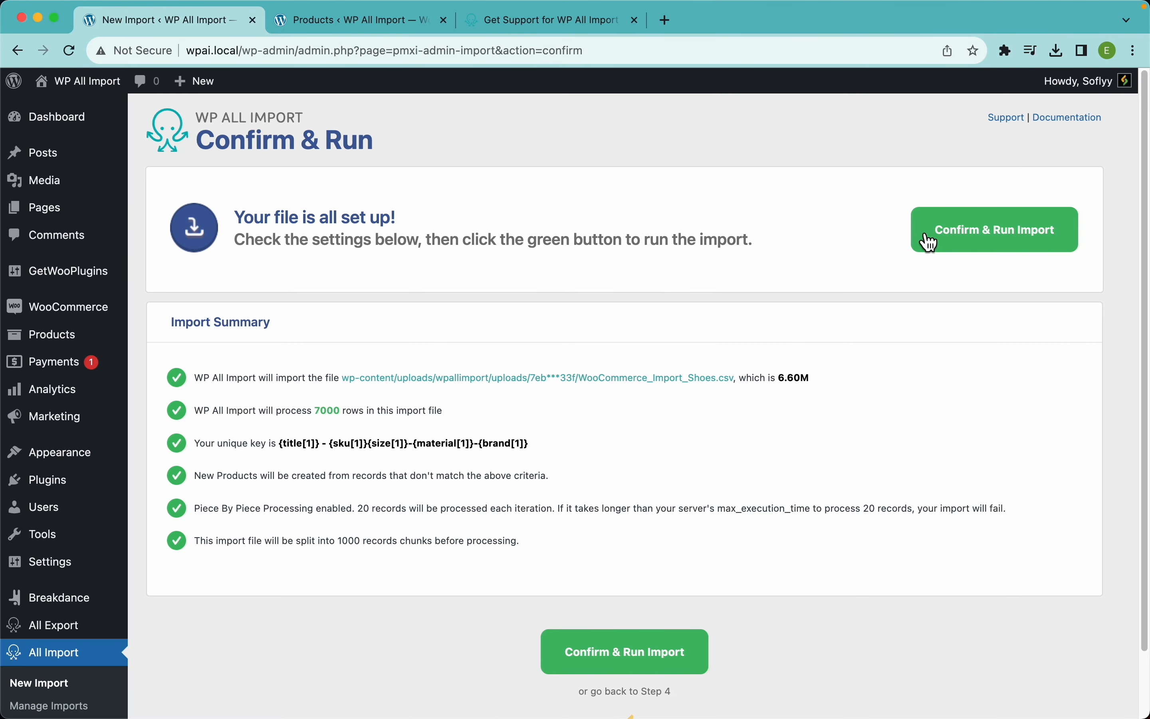
{"action": "left_click", "coordinate": [960, 235]}
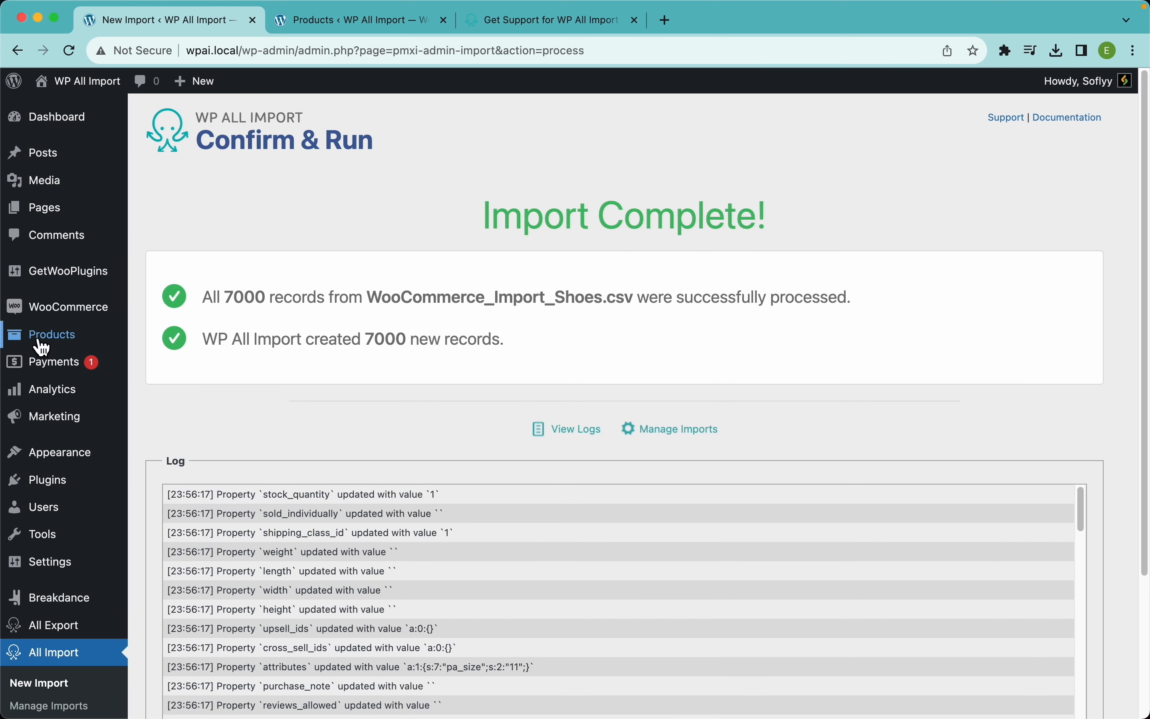
Open the list of all WooCommerce products and check the imported shoes' images, SKUs, stock, prices and categories
{"action": "left_click", "coordinate": [72, 344]}
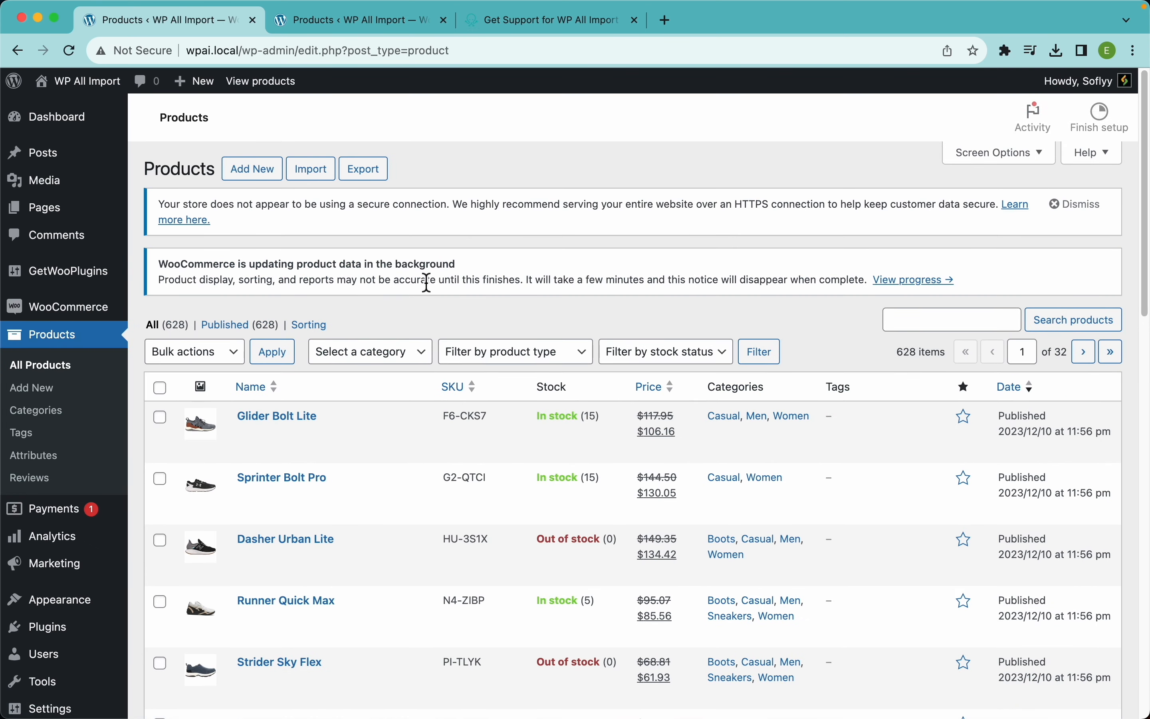
{"action": "scroll", "coordinate": [458, 499], "scroll_direction": "down", "scroll_amount": 1}
{"action": "scroll", "coordinate": [456, 495], "scroll_direction": "down", "scroll_amount": 10}
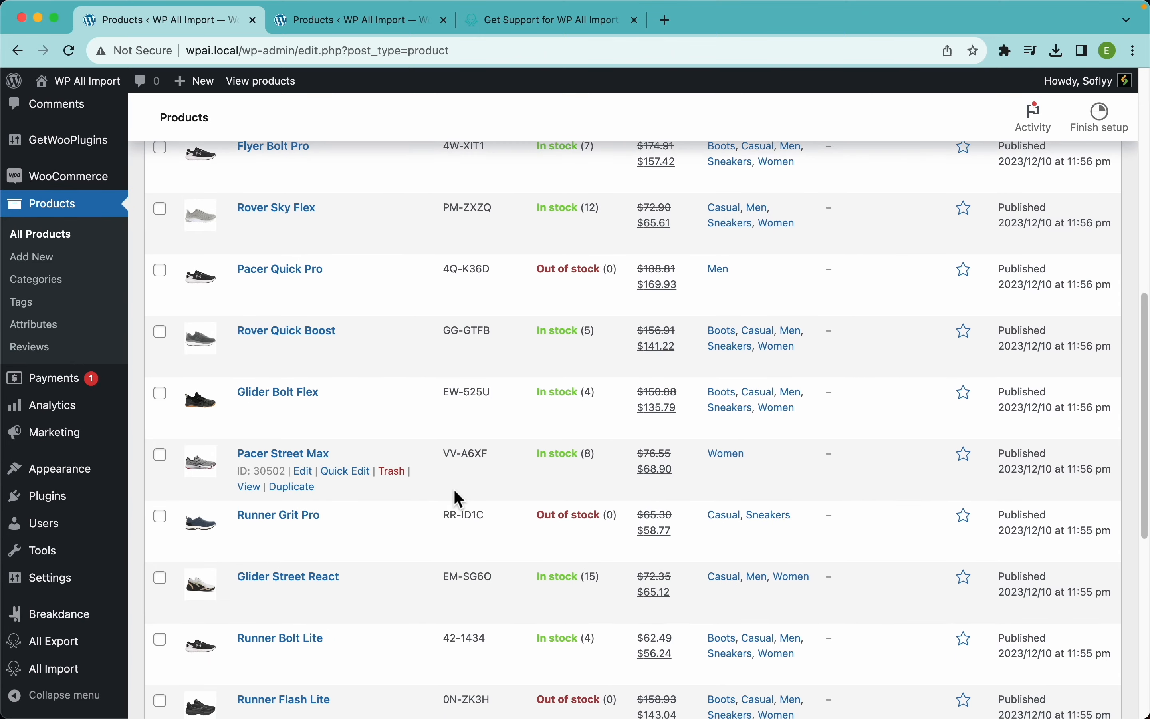
{"action": "scroll", "coordinate": [428, 304], "scroll_direction": "up", "scroll_amount": 6}
{"action": "scroll", "coordinate": [426, 305], "scroll_direction": "up", "scroll_amount": 5}
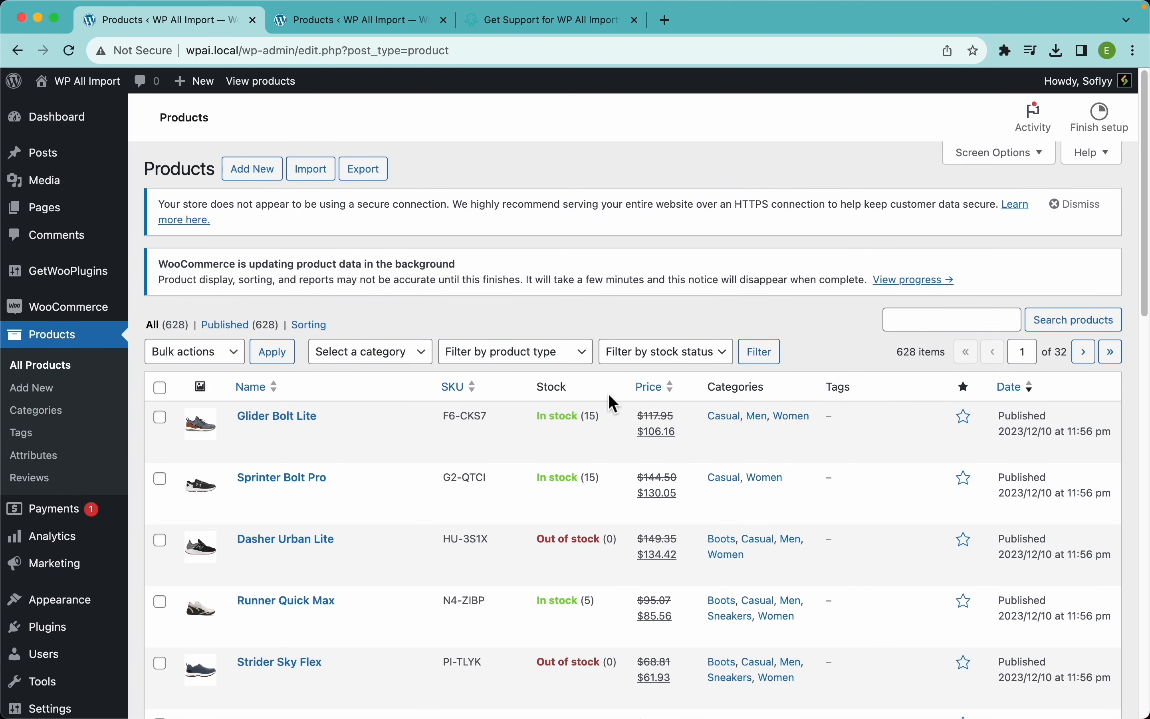
View the storefront's shop page and browse the imported shoes together with the price, size and material filters
{"action": "left_click", "coordinate": [286, 88]}
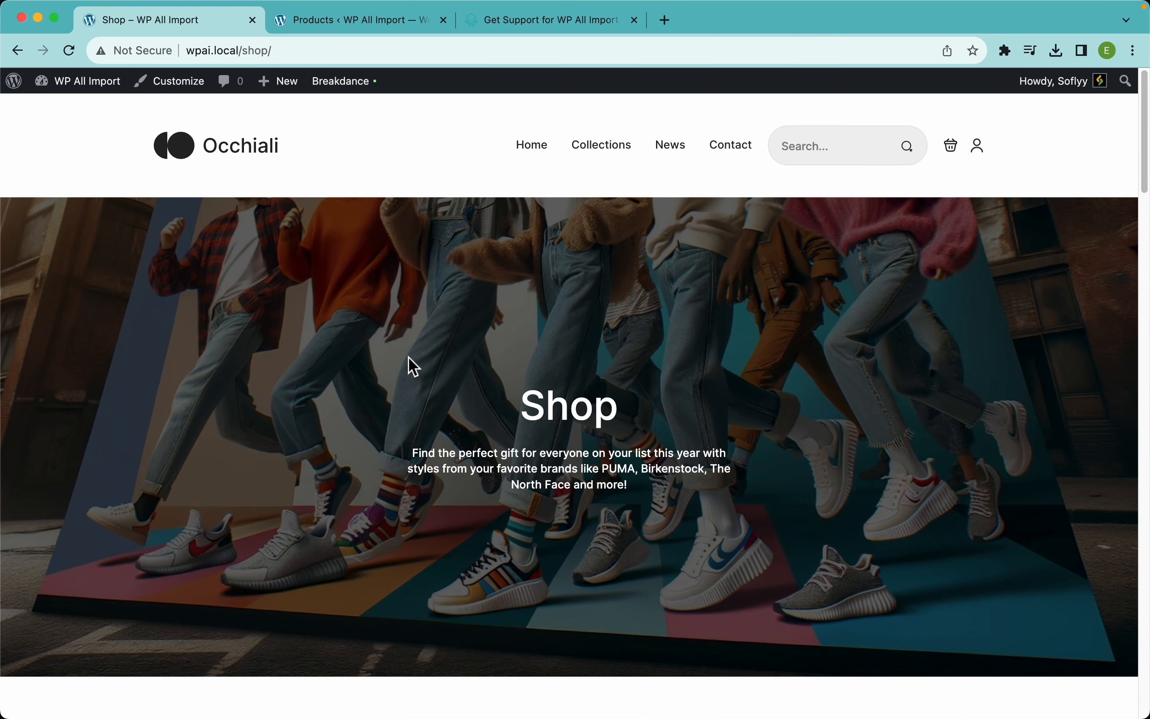
{"action": "scroll", "coordinate": [761, 404], "scroll_direction": "down", "scroll_amount": 3}
{"action": "scroll", "coordinate": [763, 407], "scroll_direction": "down", "scroll_amount": 20}
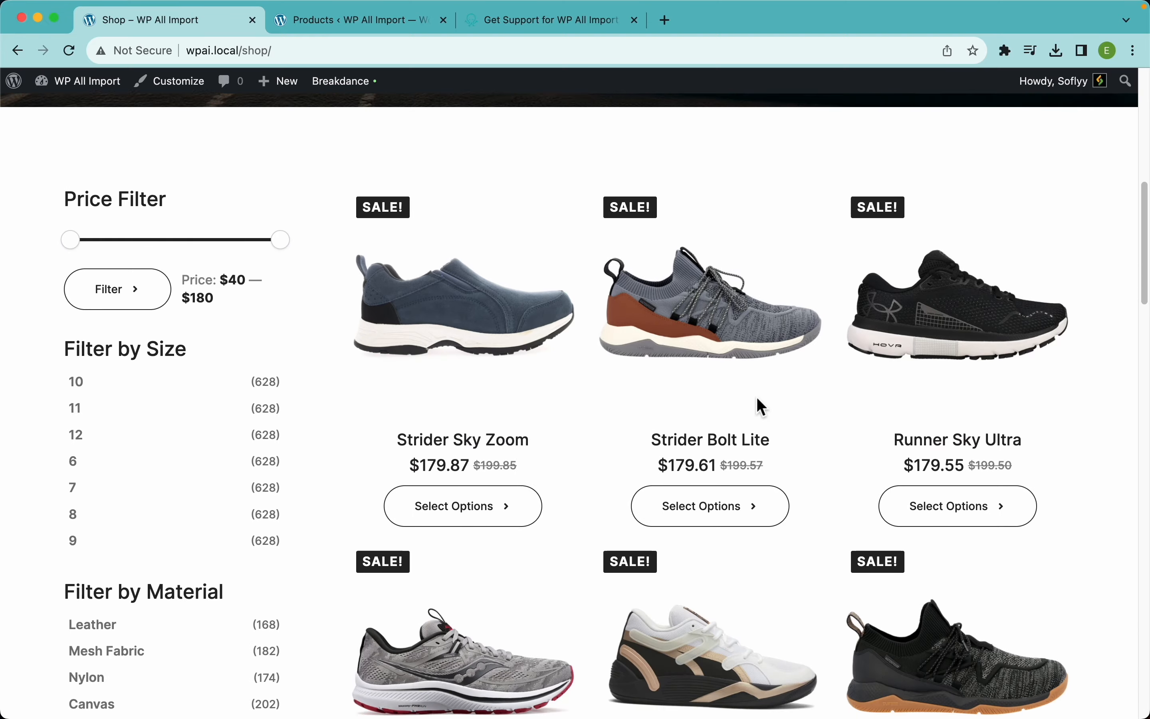
{"action": "scroll", "coordinate": [764, 409], "scroll_direction": "down", "scroll_amount": 15}
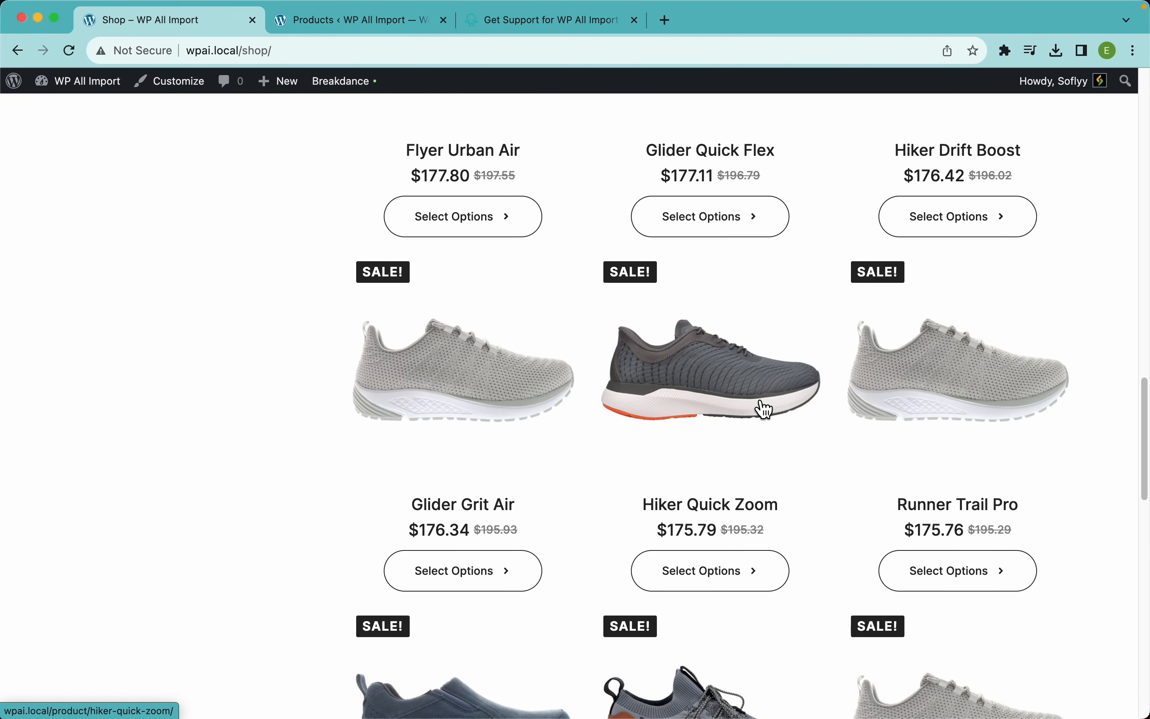
{"action": "scroll", "coordinate": [764, 409], "scroll_direction": "up", "scroll_amount": 18}
{"action": "scroll", "coordinate": [763, 407], "scroll_direction": "up", "scroll_amount": 12}
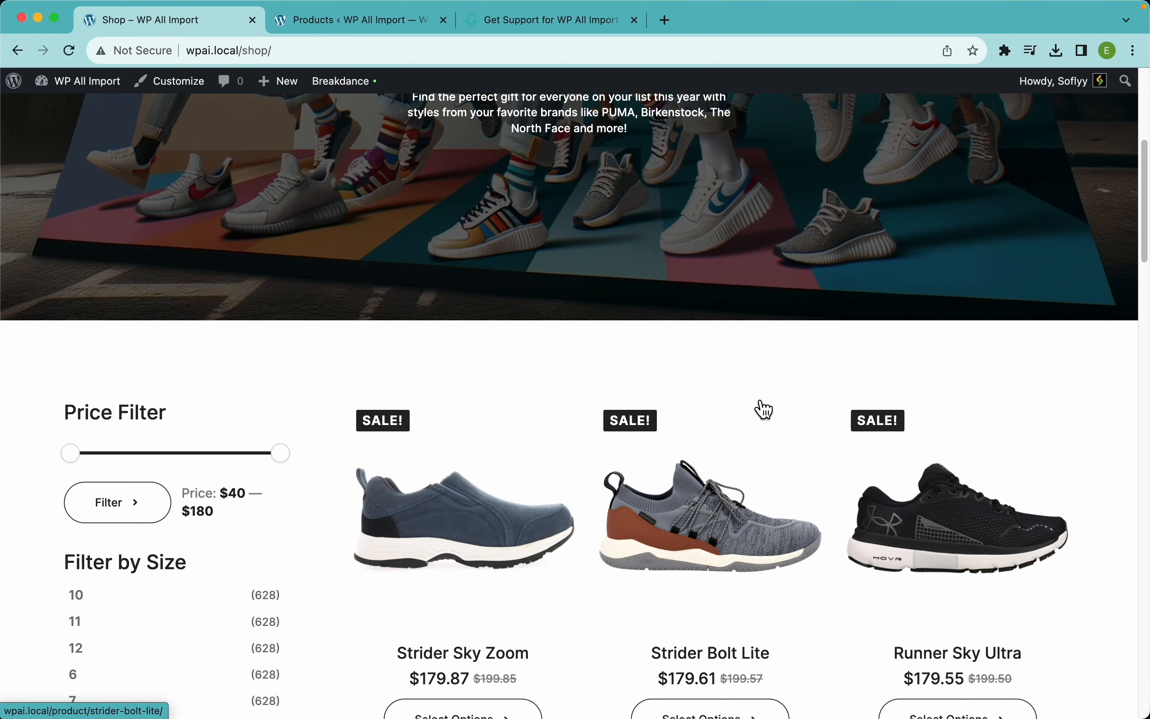
{"action": "scroll", "coordinate": [740, 406], "scroll_direction": "down", "scroll_amount": 4}
{"action": "scroll", "coordinate": [248, 410], "scroll_direction": "down", "scroll_amount": 3}
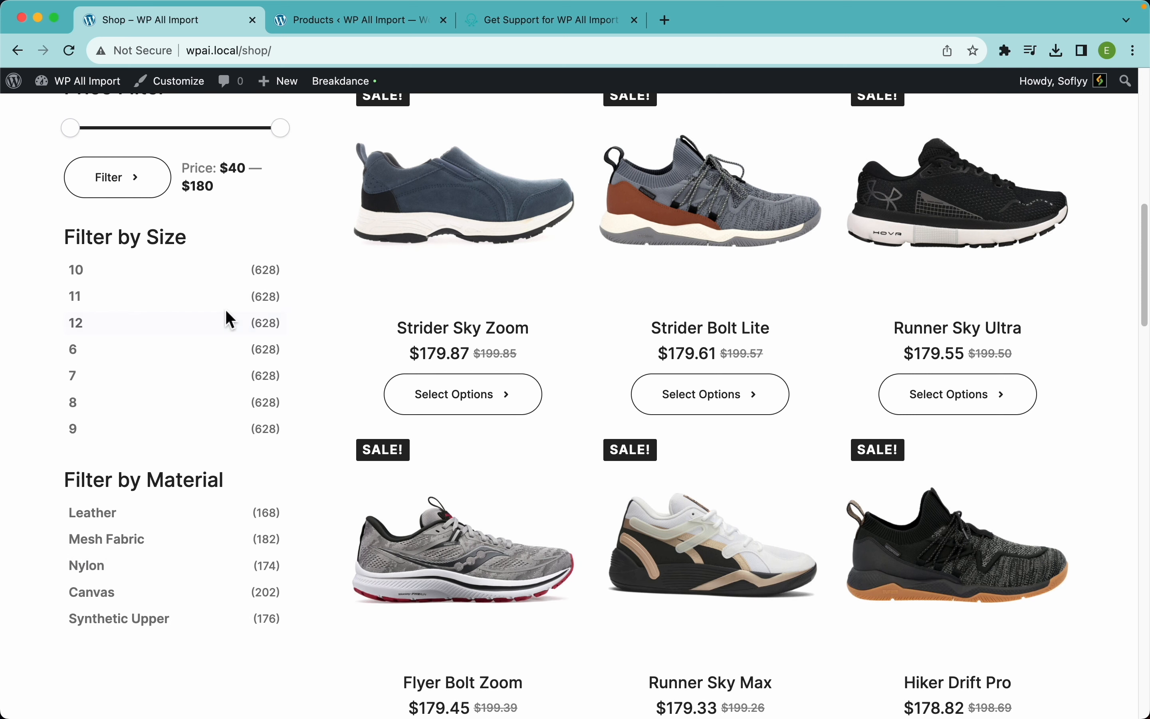
{"action": "scroll", "coordinate": [404, 414], "scroll_direction": "up", "scroll_amount": 5}
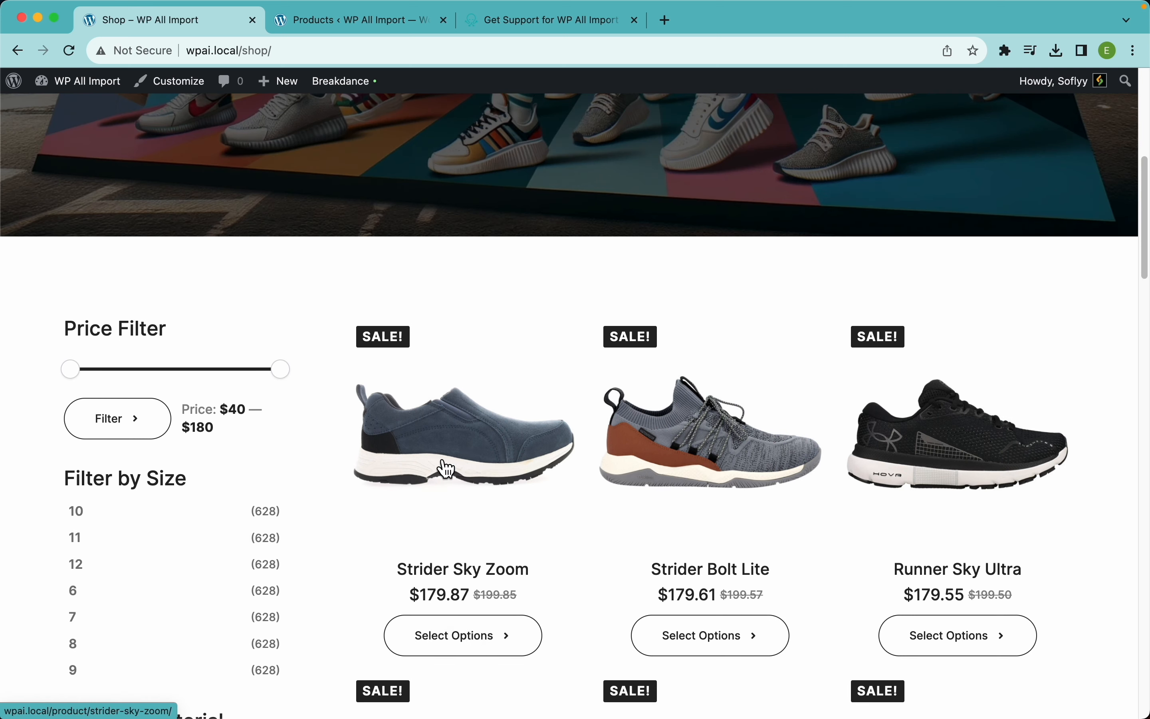
Open the Strider Sky Zoom product page and select size 6 to check that variation's stock
{"action": "left_click", "coordinate": [457, 439]}
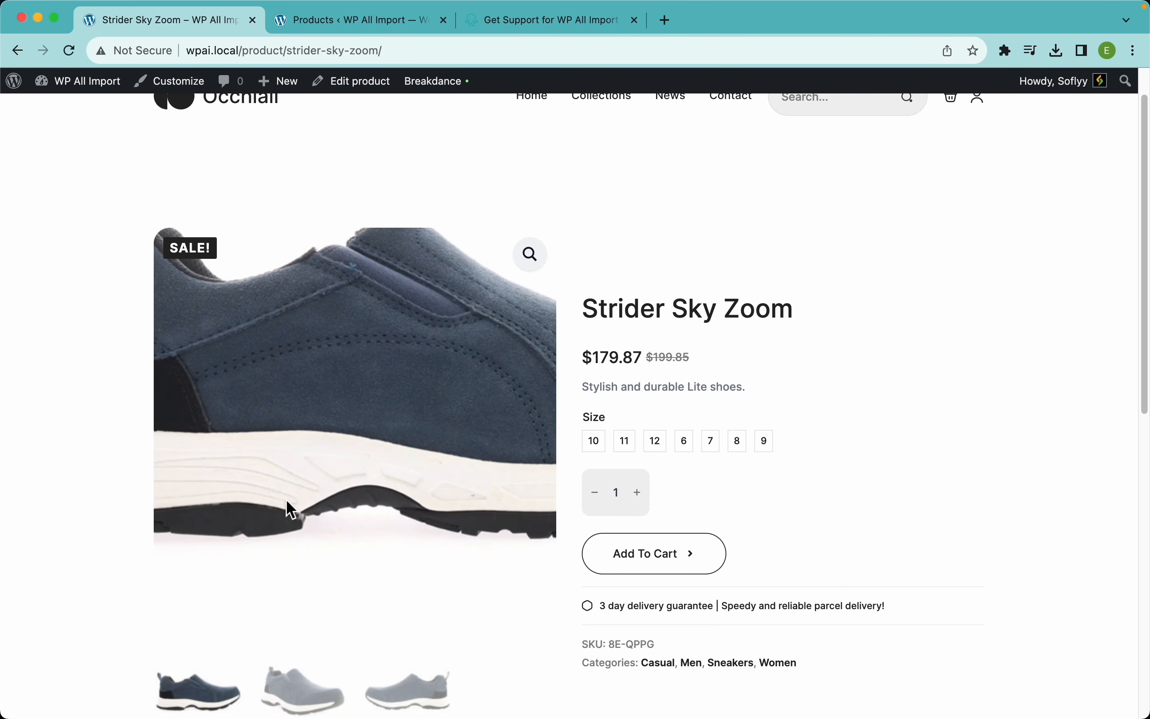
{"action": "scroll", "coordinate": [291, 506], "scroll_direction": "down", "scroll_amount": 1}
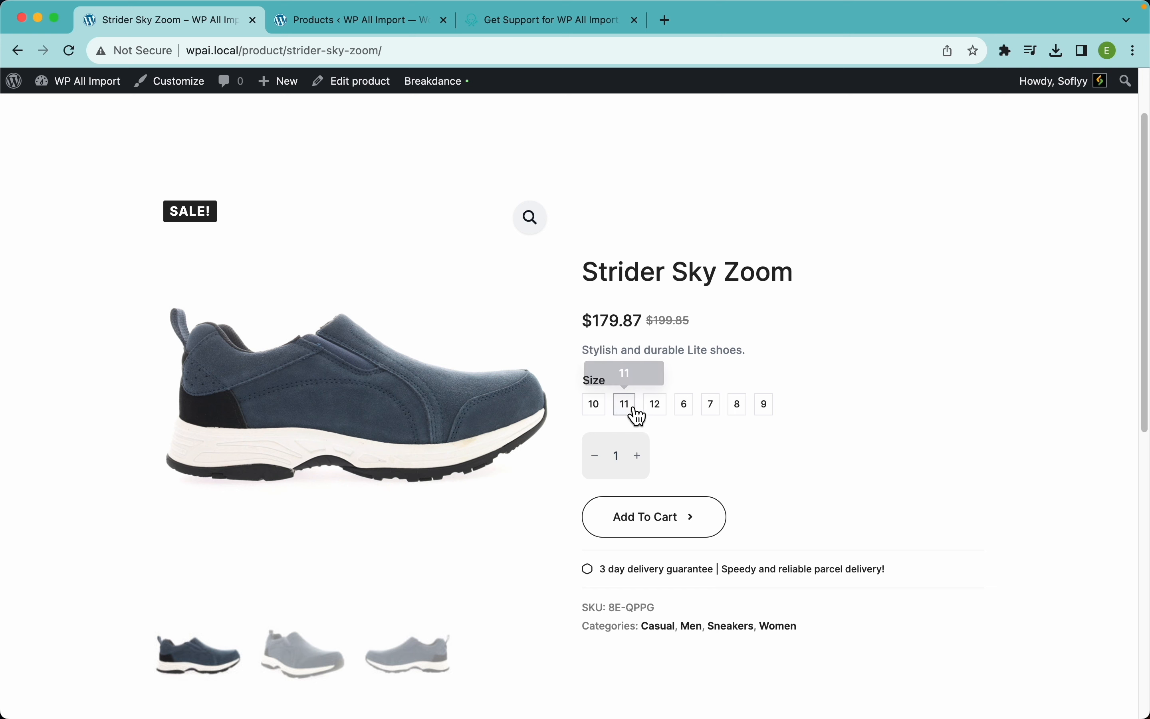
{"action": "left_click", "coordinate": [685, 404]}
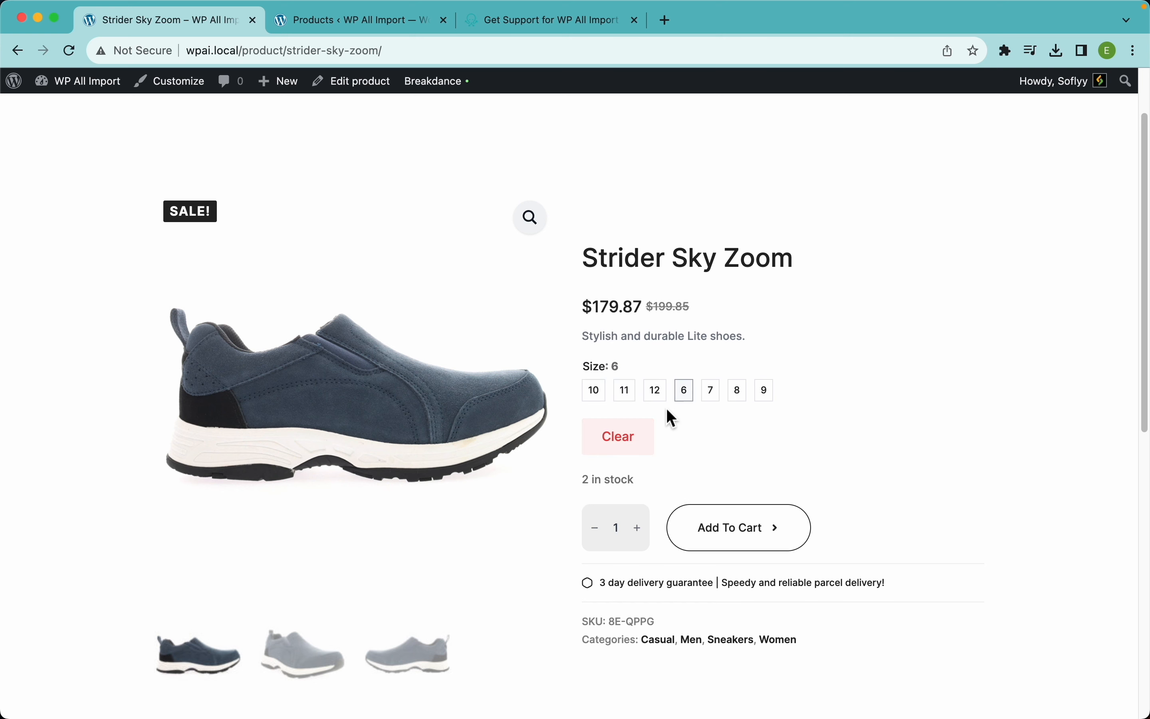
Check the Strider Sky Zoom's SKU, categories and description, and view its size, material and brand under Additional information
{"action": "scroll", "coordinate": [696, 439], "scroll_direction": "down", "scroll_amount": 5}
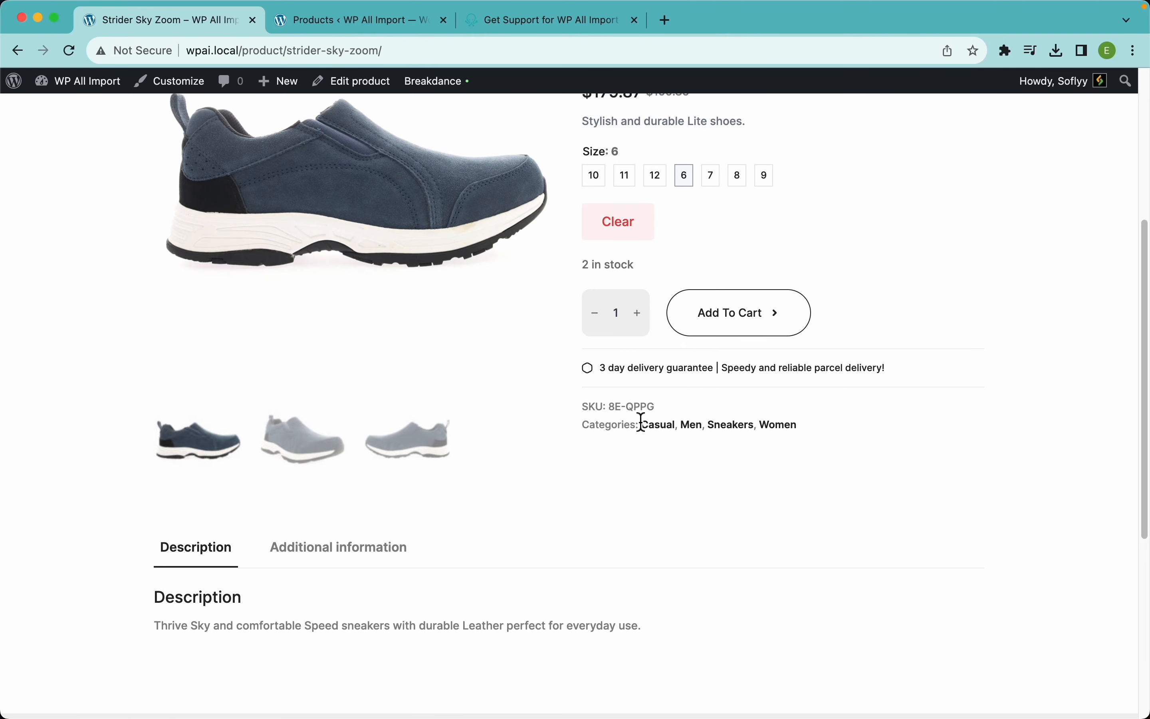
{"action": "scroll", "coordinate": [594, 457], "scroll_direction": "down", "scroll_amount": 4}
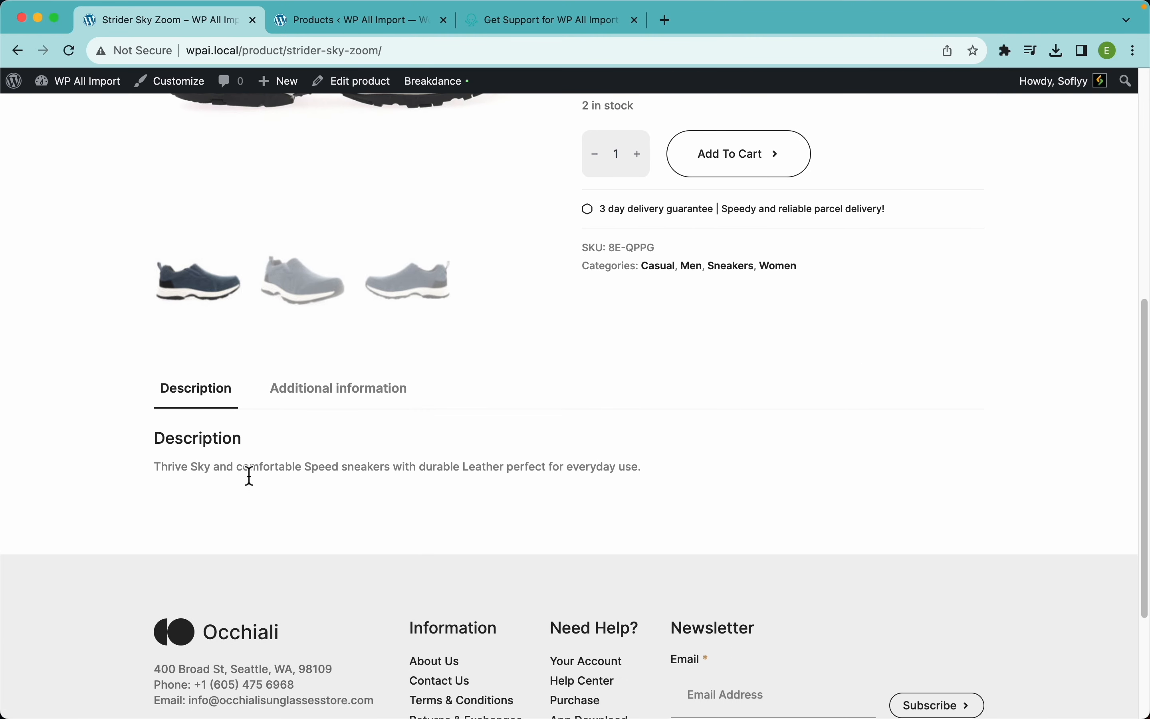
{"action": "left_click", "coordinate": [336, 396]}
{"action": "scroll", "coordinate": [362, 490], "scroll_direction": "down", "scroll_amount": 2}
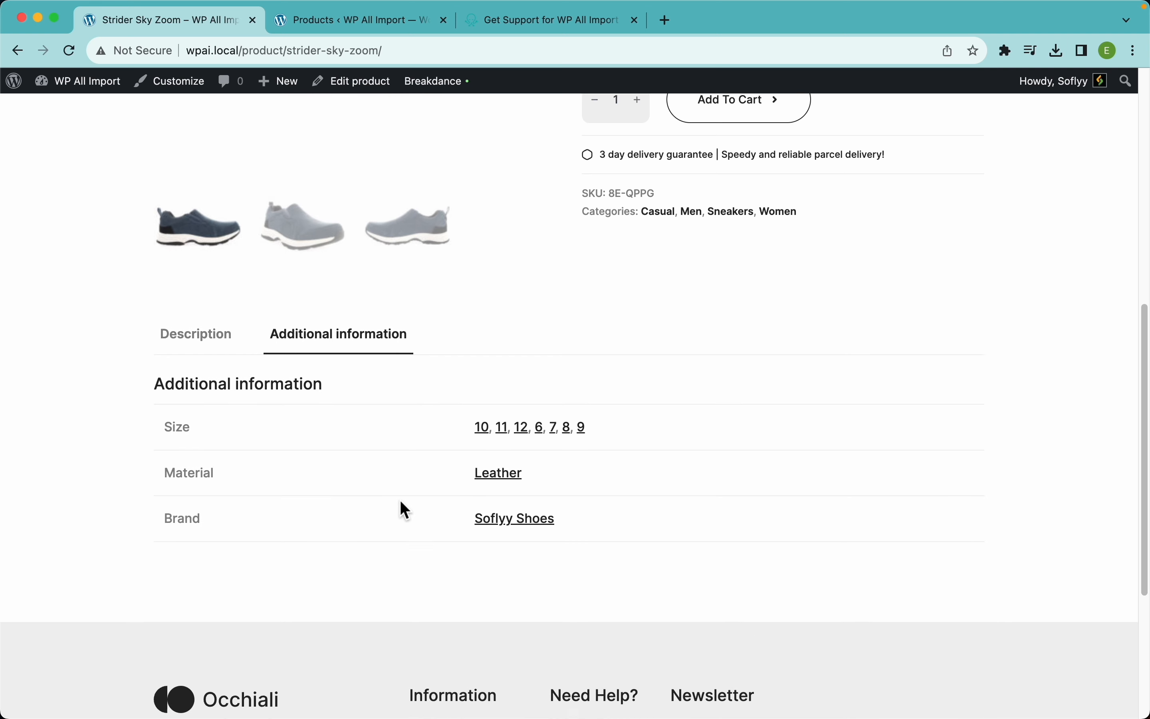
Open the Strider Sky Zoom product for editing and check its description, inventory data, gallery images and categories
{"action": "scroll", "coordinate": [400, 499], "scroll_direction": "down", "scroll_amount": 1}
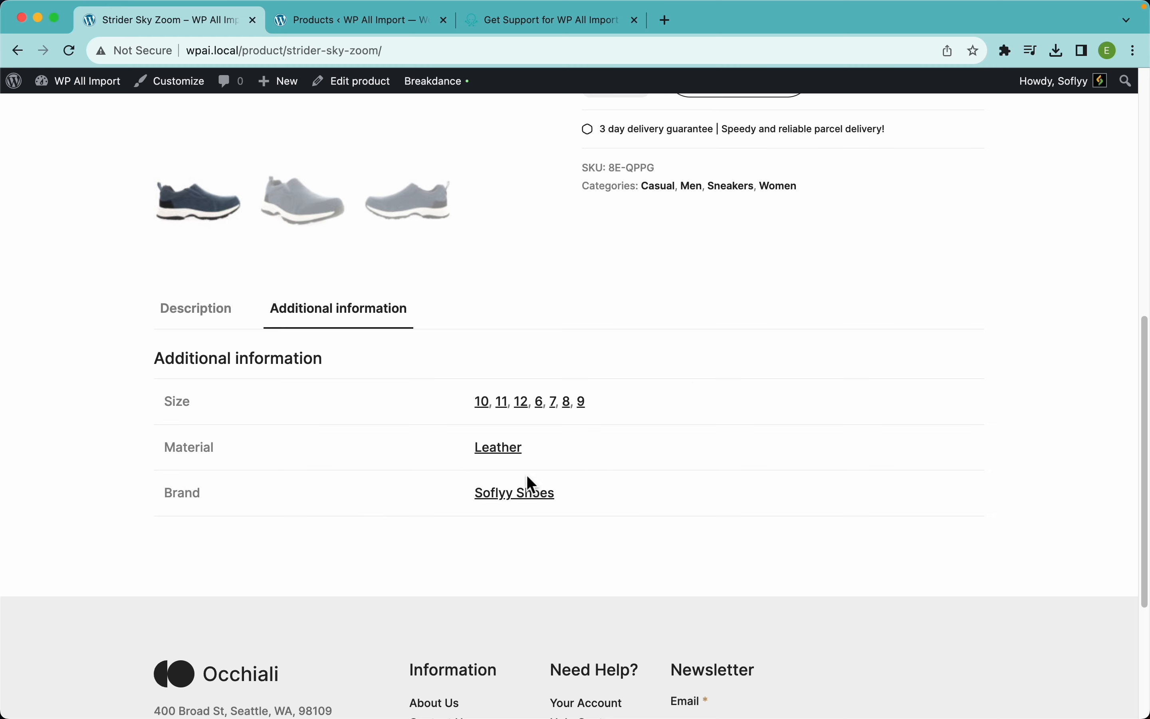
{"action": "scroll", "coordinate": [695, 382], "scroll_direction": "up", "scroll_amount": 10}
{"action": "scroll", "coordinate": [694, 383], "scroll_direction": "down", "scroll_amount": 2}
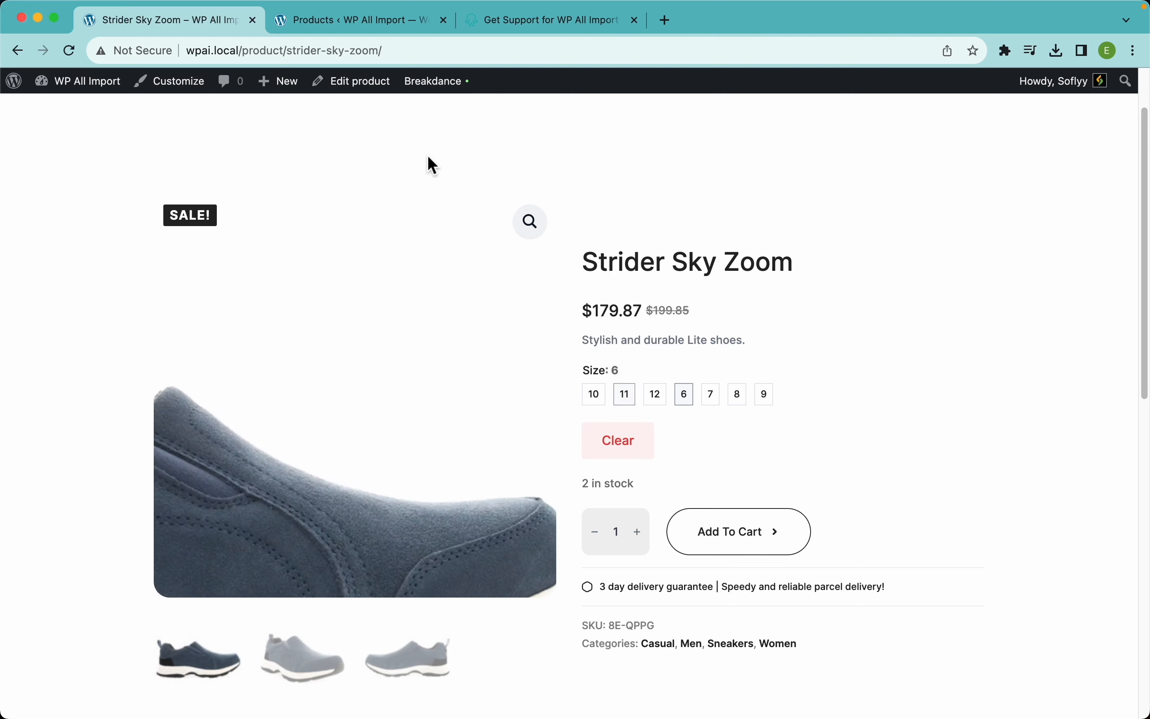
{"action": "left_click", "coordinate": [362, 85]}
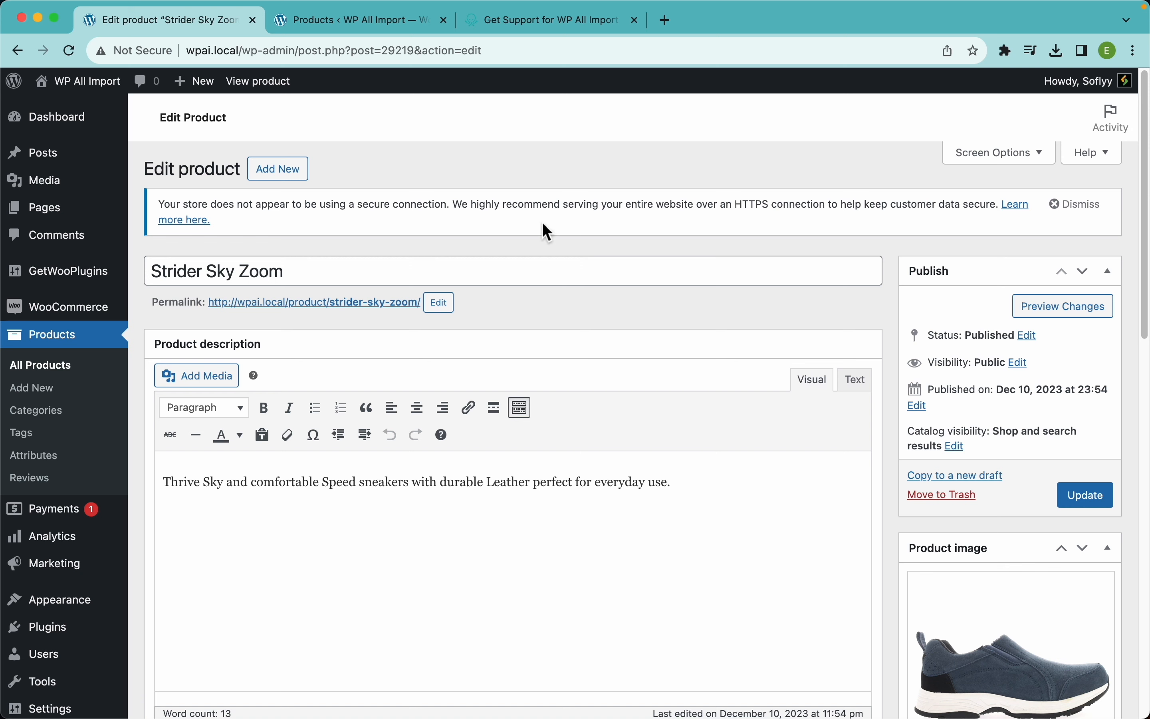
{"action": "scroll", "coordinate": [585, 212], "scroll_direction": "down", "scroll_amount": 3}
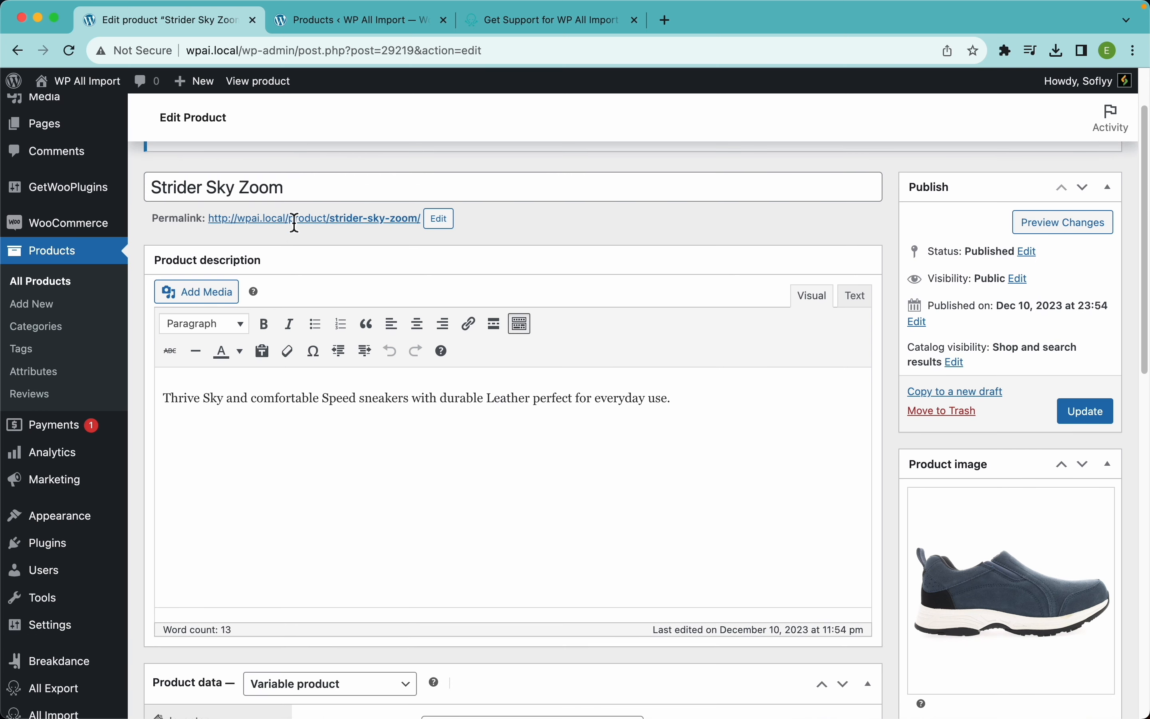
{"action": "scroll", "coordinate": [649, 417], "scroll_direction": "down", "scroll_amount": 15}
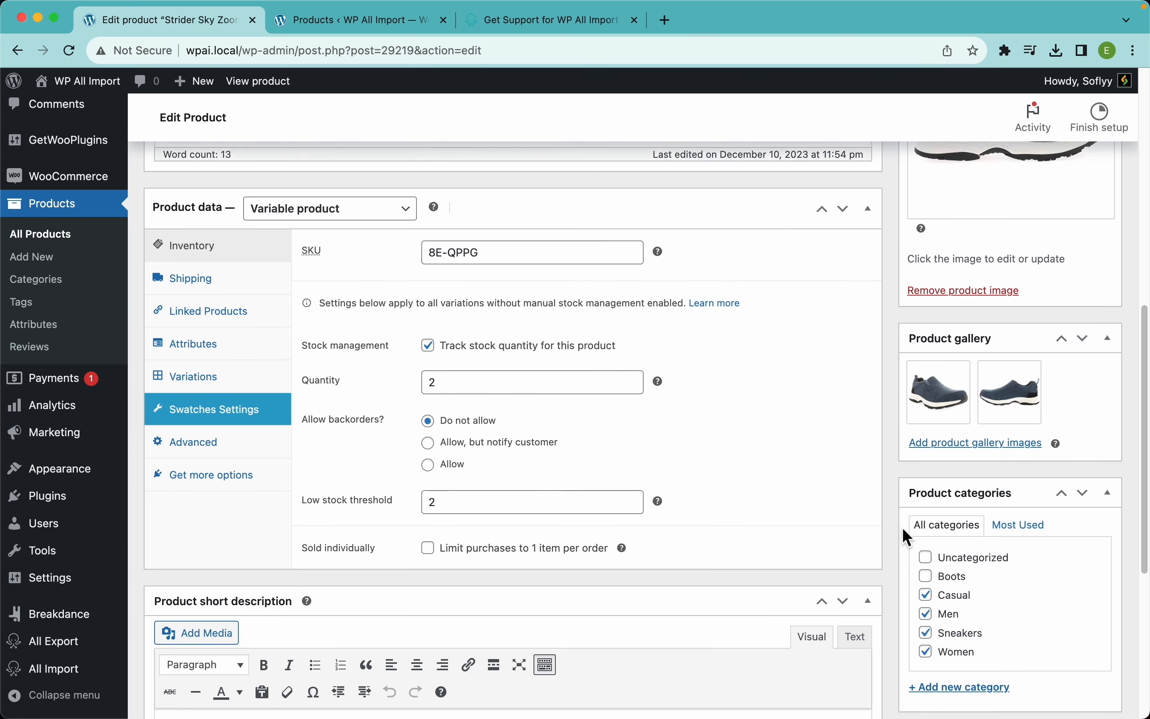
{"action": "scroll", "coordinate": [611, 386], "scroll_direction": "up", "scroll_amount": 5}
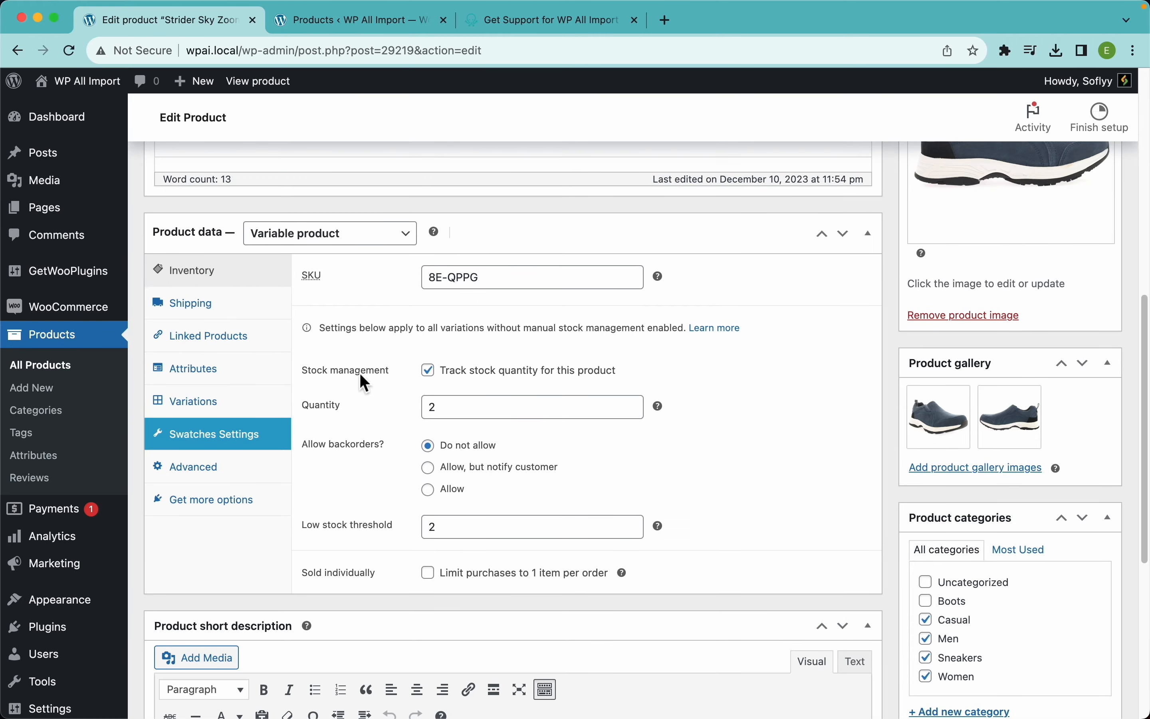
Expand the product's Size, Material and Brand attributes to check their values and variation settings, and return to its storefront page
{"action": "left_click", "coordinate": [223, 373]}
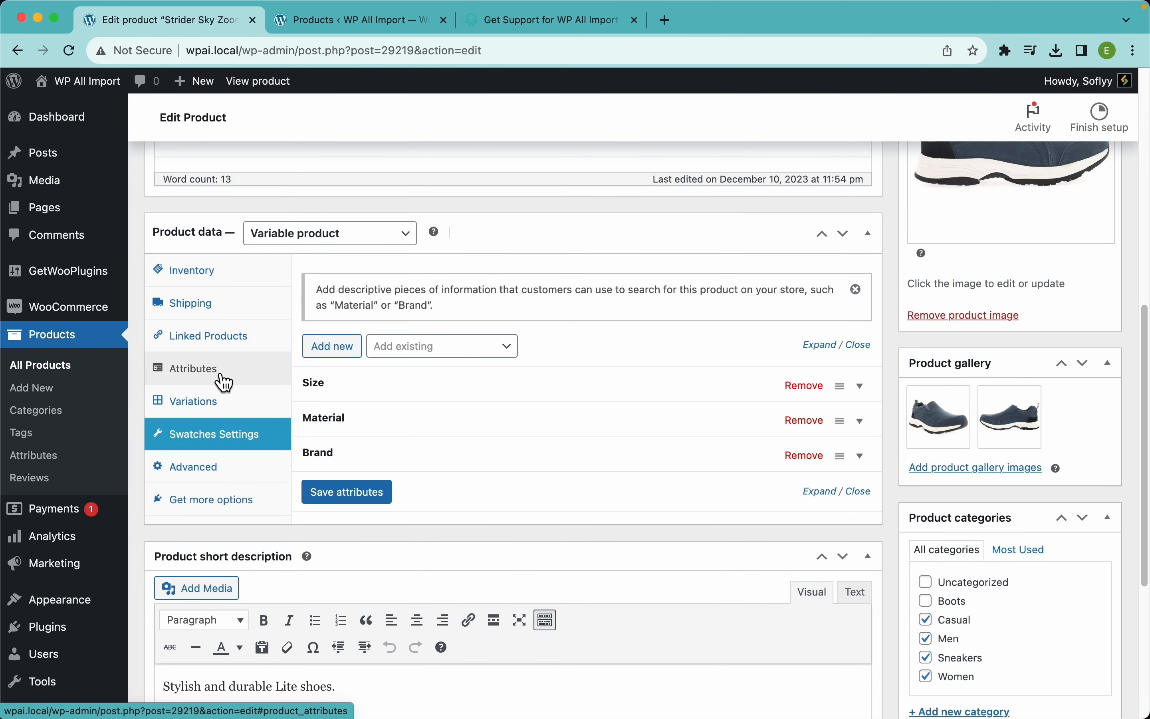
{"action": "left_click", "coordinate": [532, 380]}
{"action": "scroll", "coordinate": [445, 352], "scroll_direction": "down", "scroll_amount": 3}
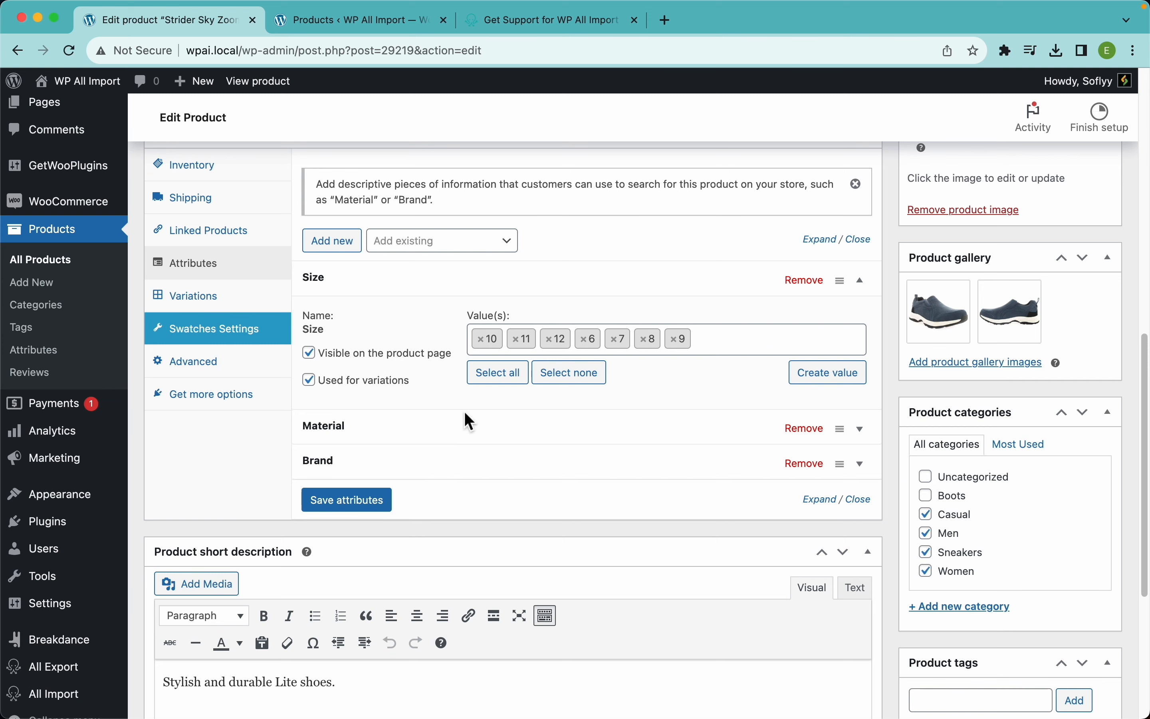
{"action": "left_click", "coordinate": [473, 431]}
{"action": "scroll", "coordinate": [474, 431], "scroll_direction": "down", "scroll_amount": 3}
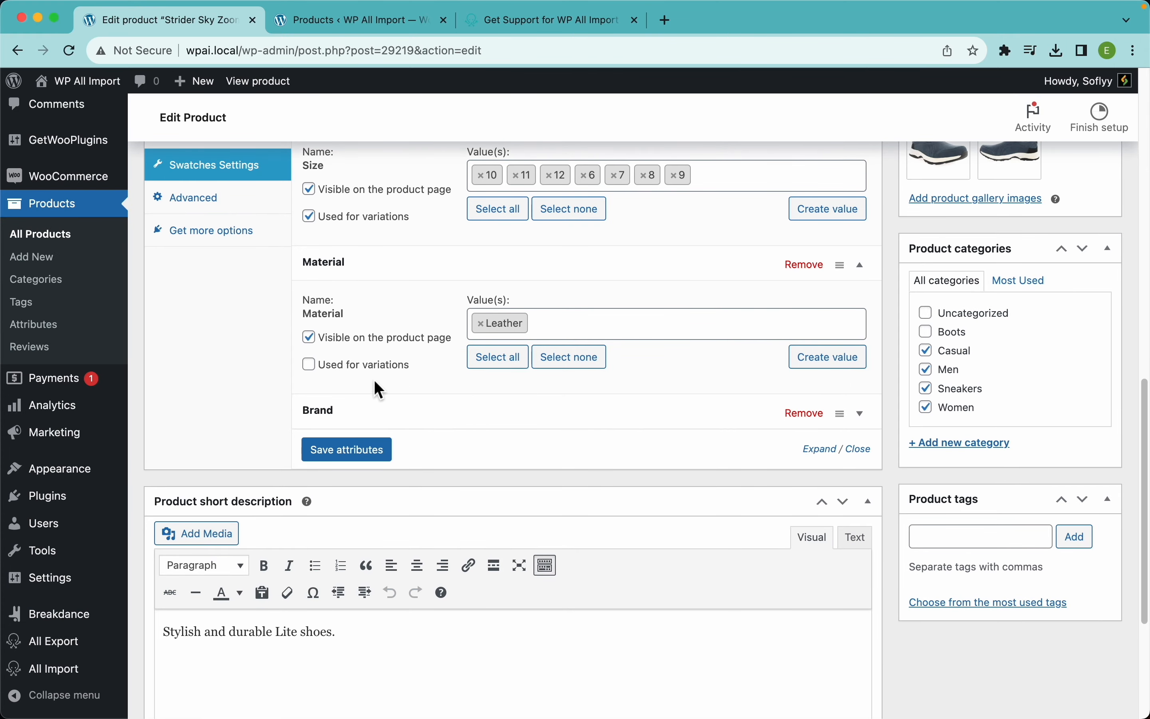
{"action": "left_click", "coordinate": [446, 420]}
{"action": "scroll", "coordinate": [463, 421], "scroll_direction": "down", "scroll_amount": 2}
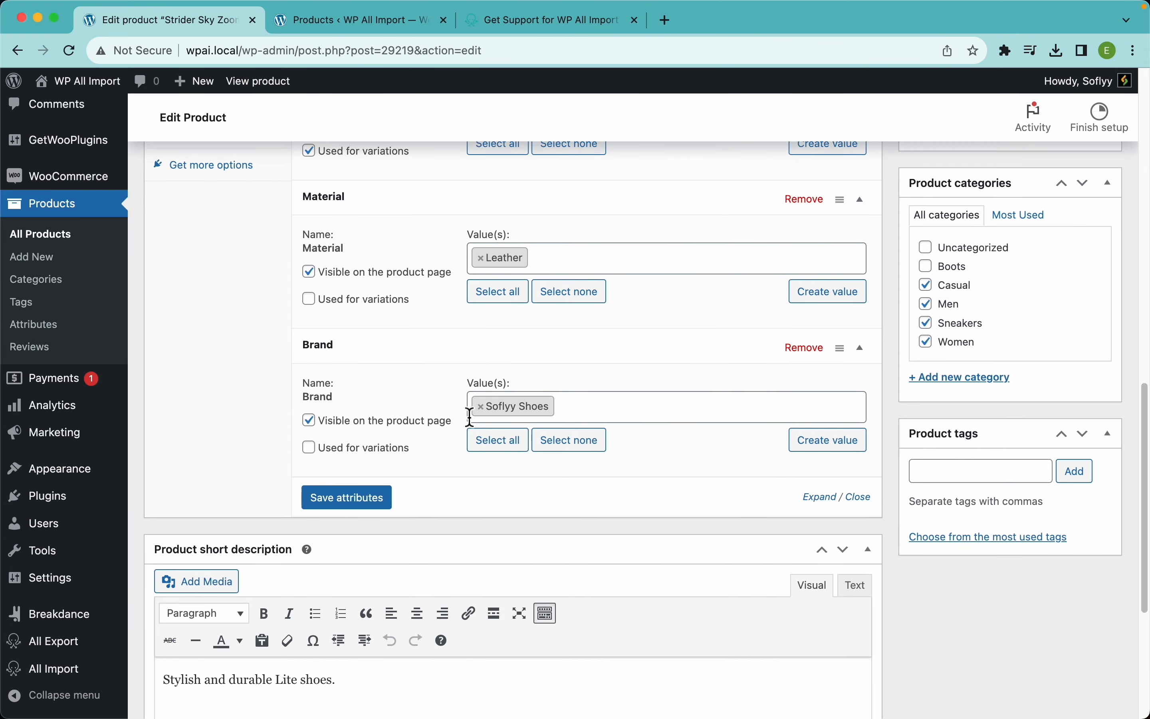
{"action": "scroll", "coordinate": [470, 418], "scroll_direction": "down", "scroll_amount": 1}
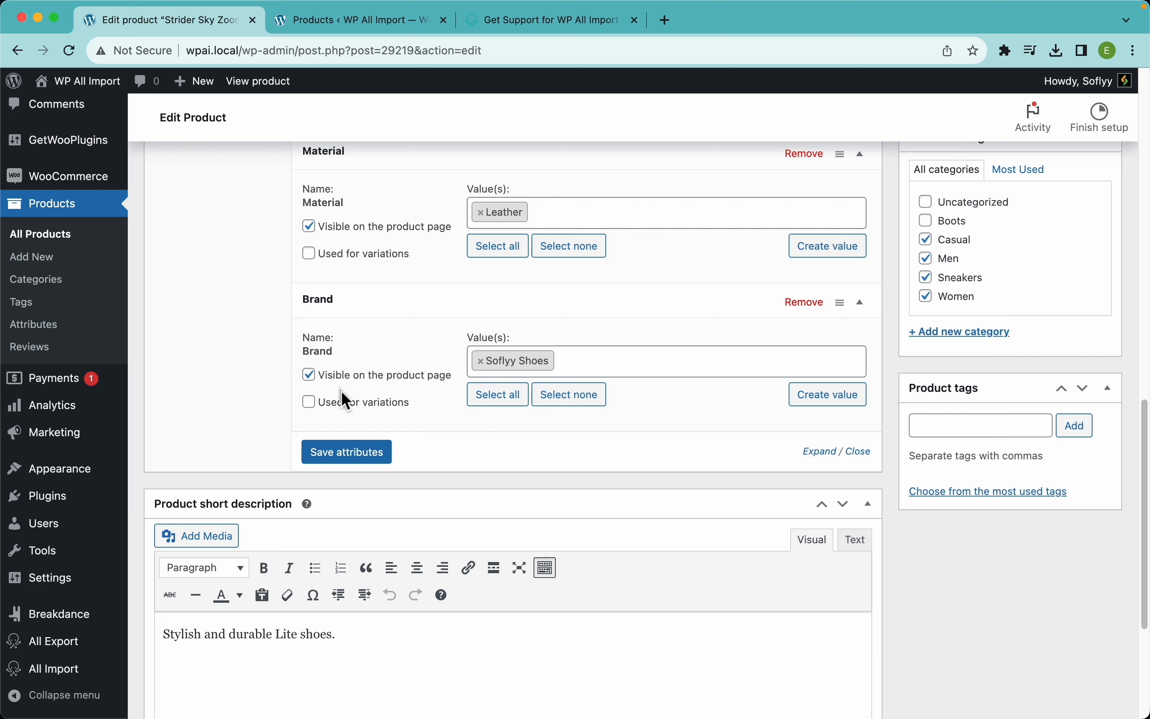
{"action": "left_click", "coordinate": [270, 93]}
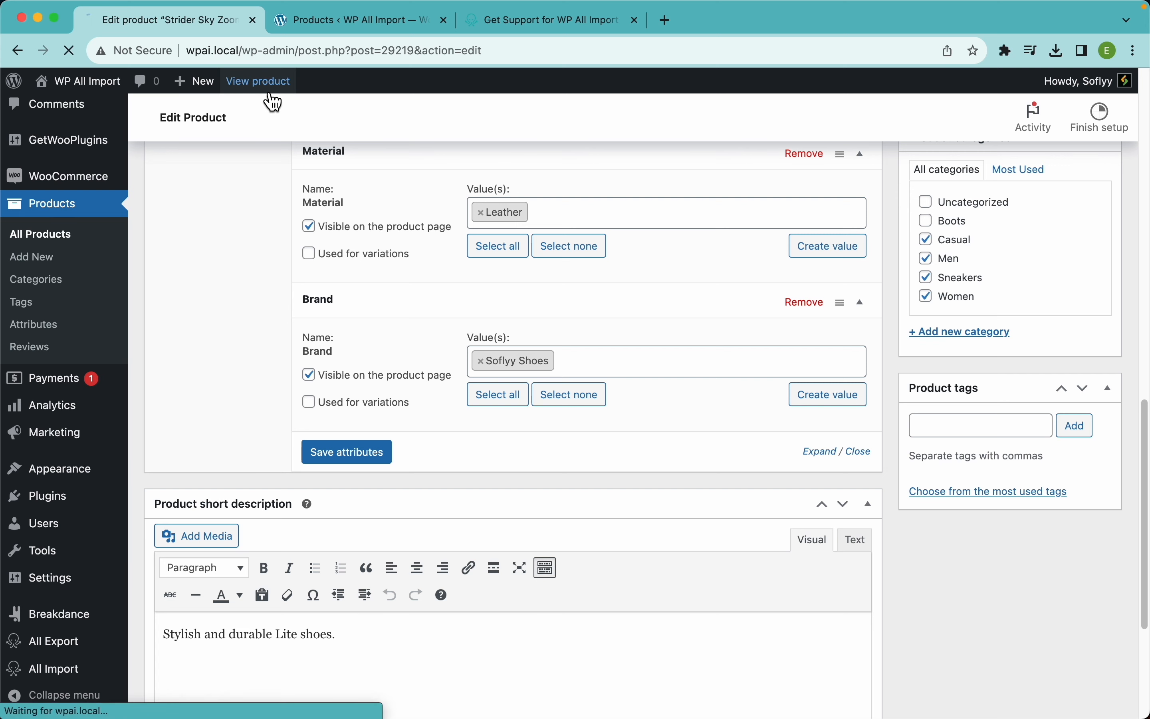